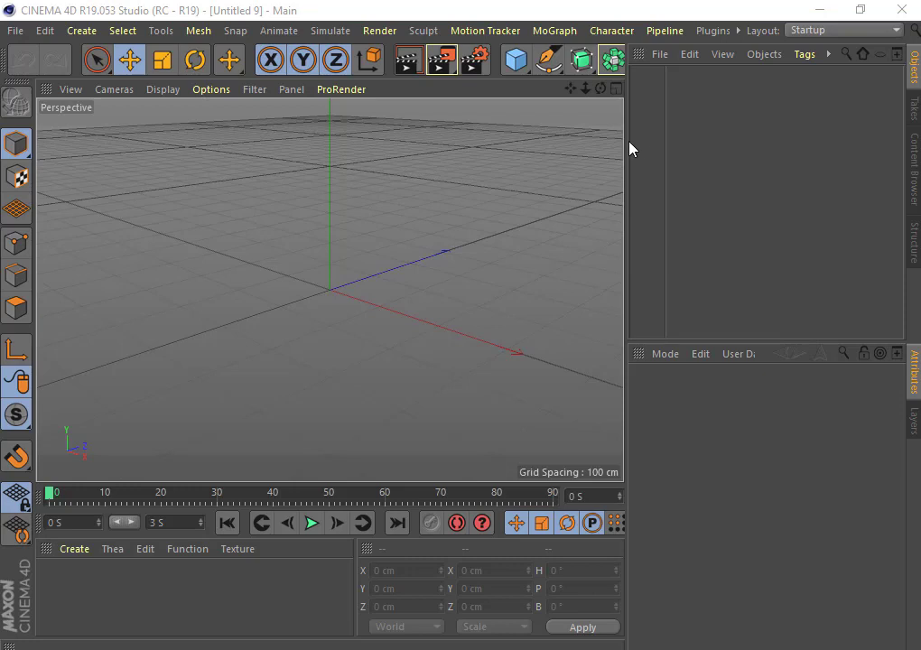
Step: With the Pen tool, place four points across the Perspective grid and close on the first point
click(549, 70)
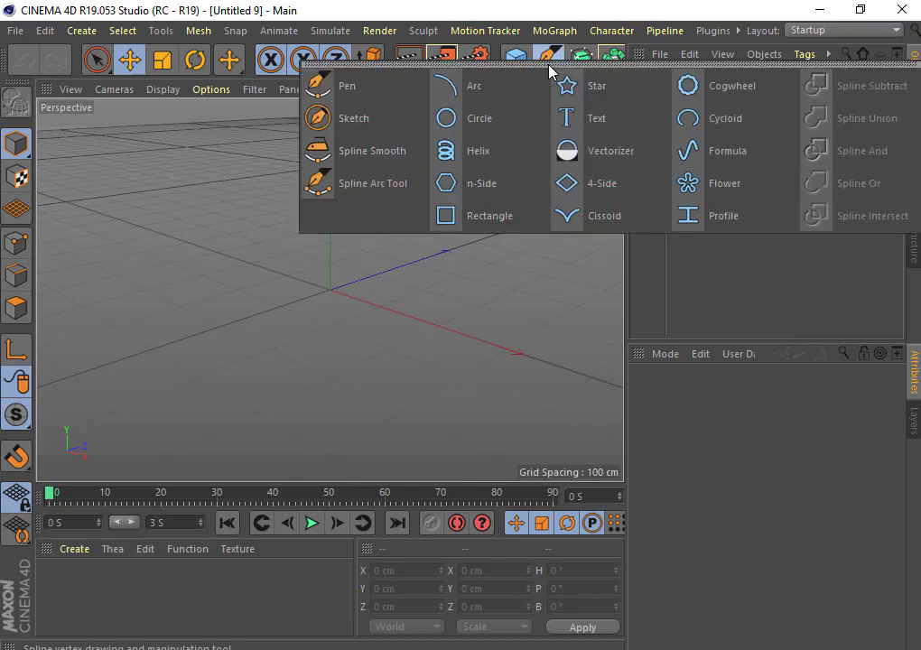
click(366, 90)
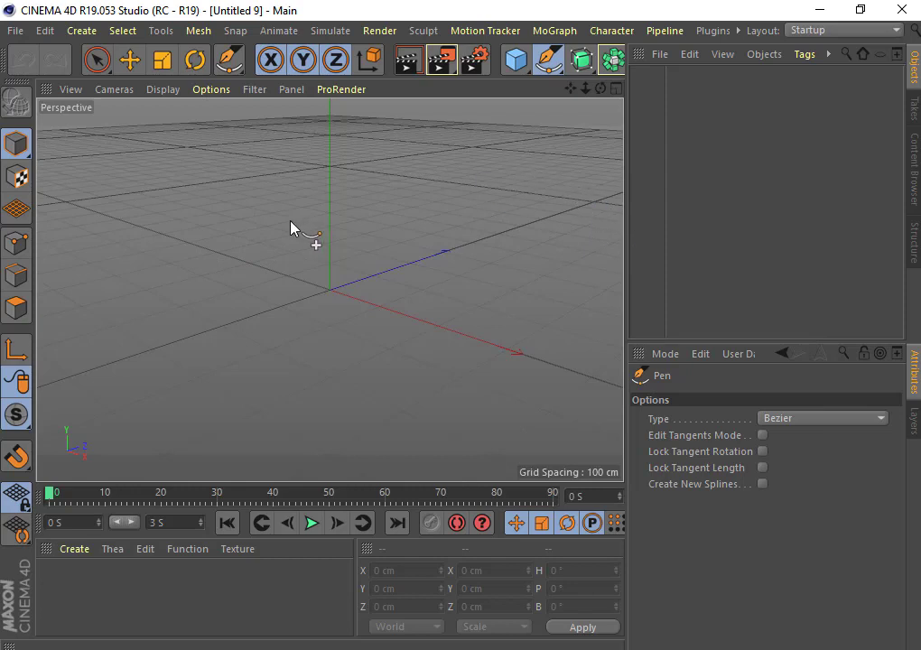
click(188, 270)
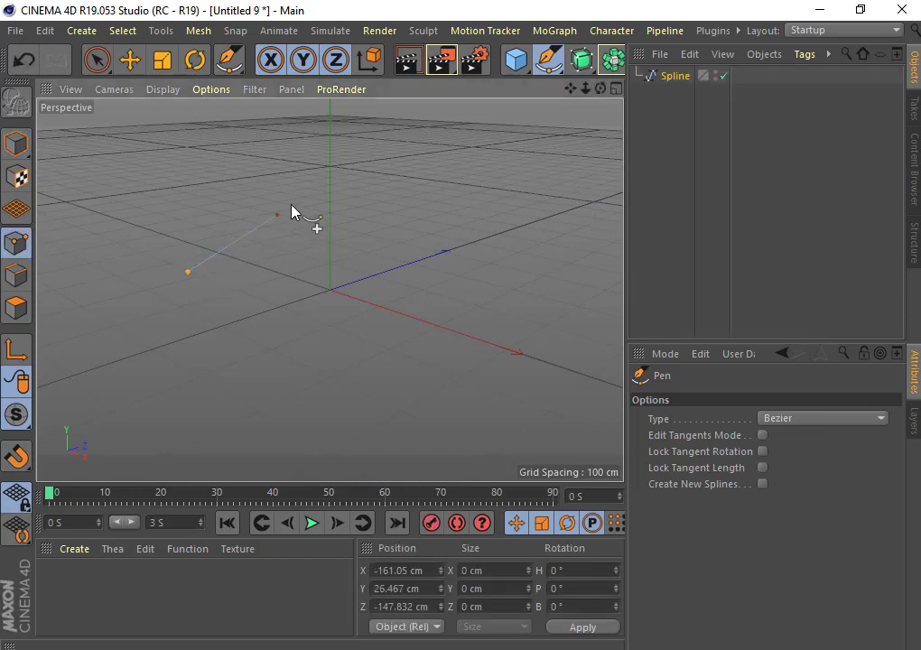
click(325, 157)
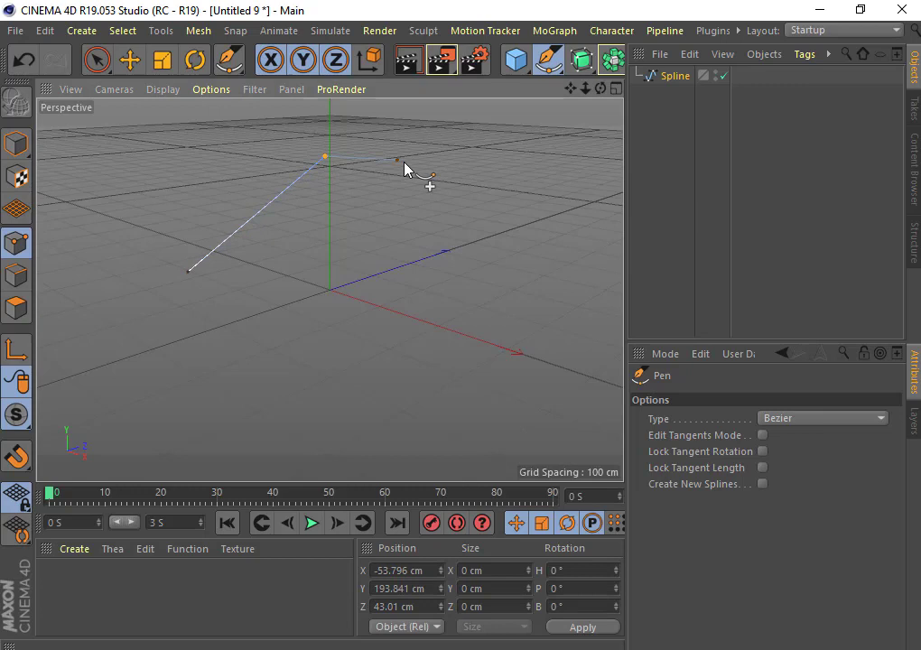
click(466, 163)
click(423, 341)
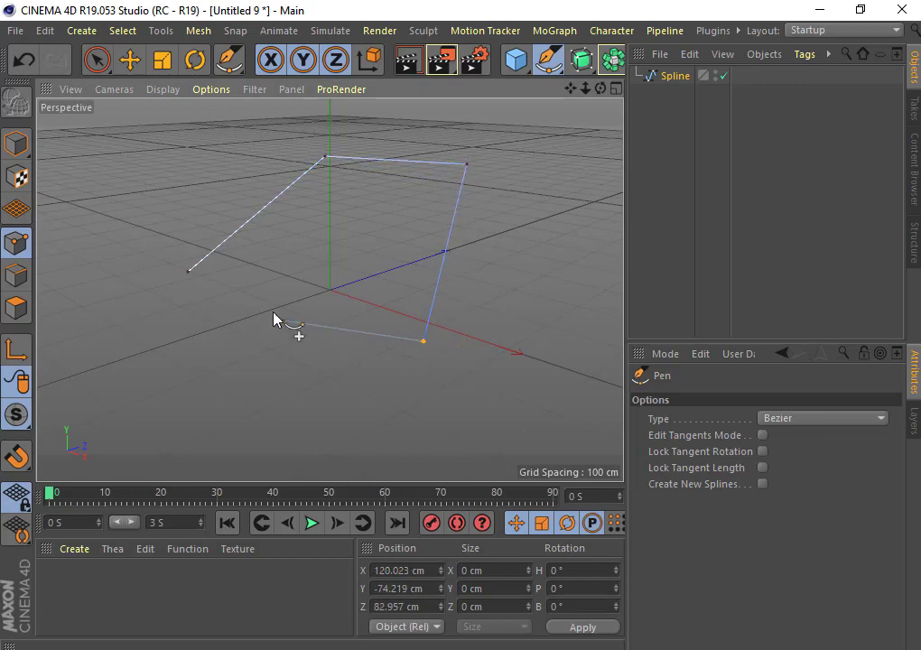
click(190, 273)
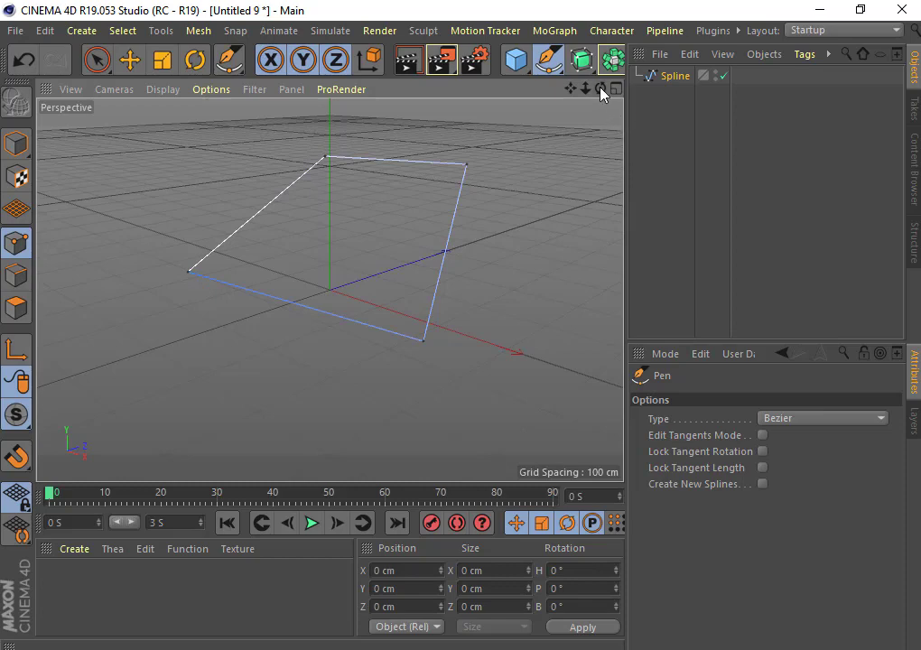
Step: Orbit the view, then undo four times to strip the spline's points away
mouse_move(602, 93)
mouse_down()
mouse_move(602, 54)
mouse_move(632, 72)
mouse_move(623, 81)
mouse_up()
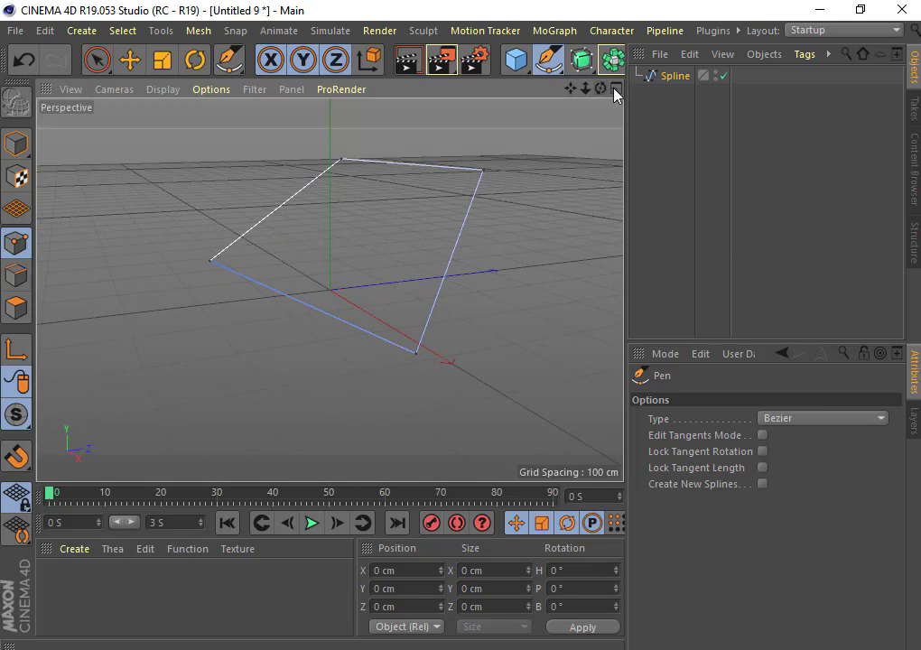
click(25, 61)
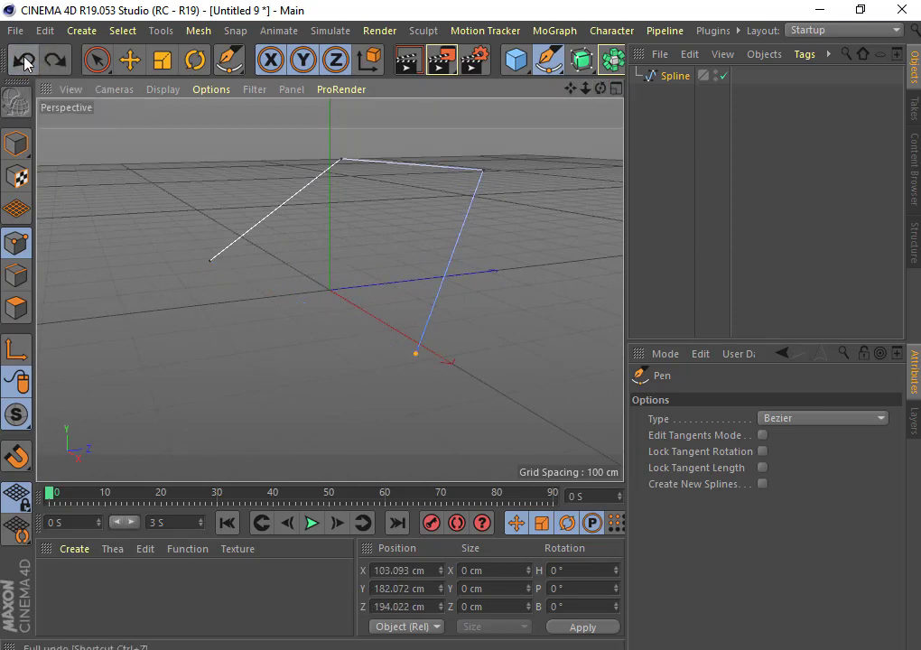
click(25, 62)
click(24, 62)
click(24, 61)
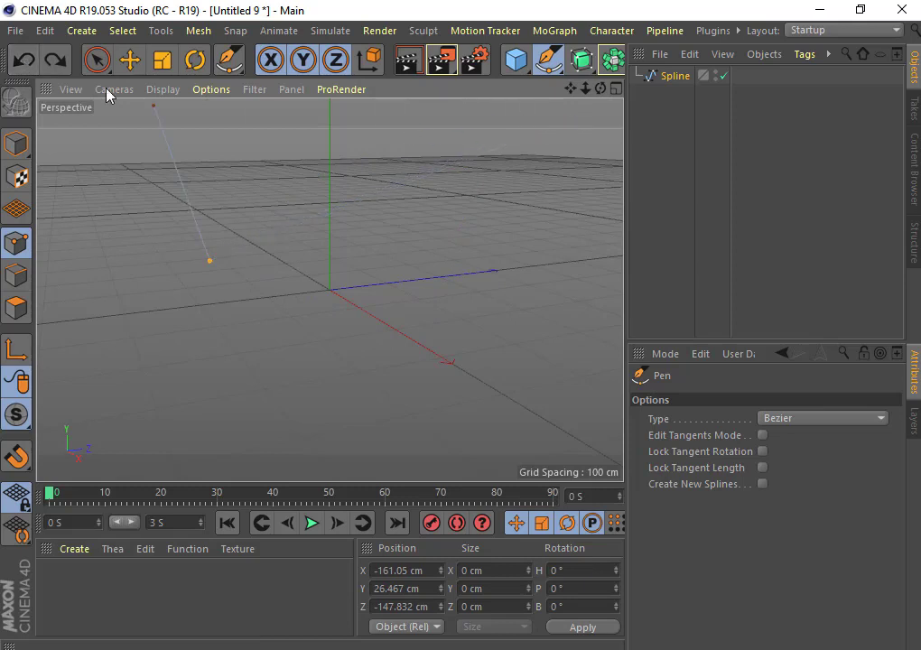
click(24, 62)
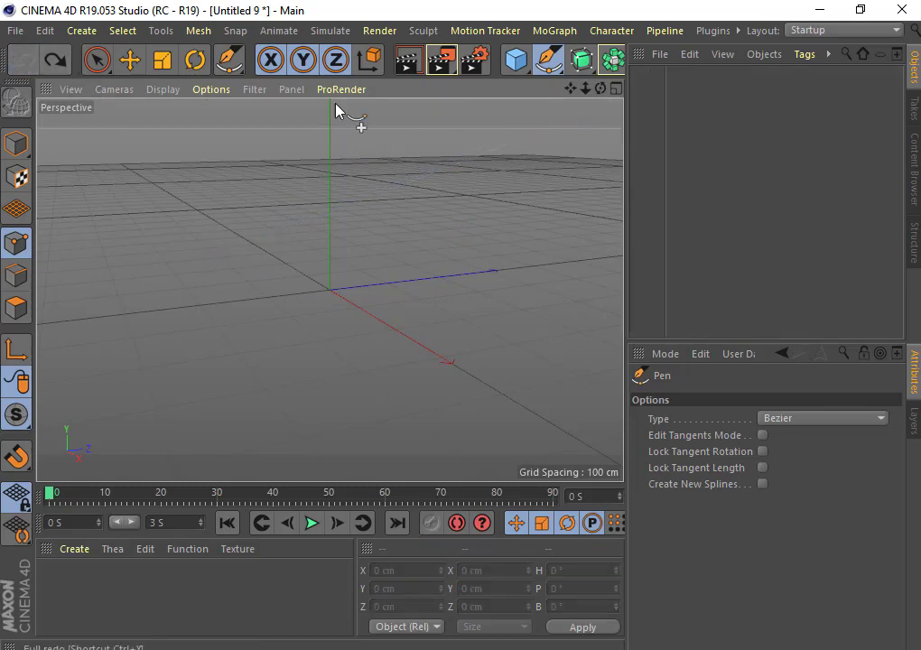
Step: In the maximised Top view, draw a closed square about 200 cm per side, then restore four views
click(616, 88)
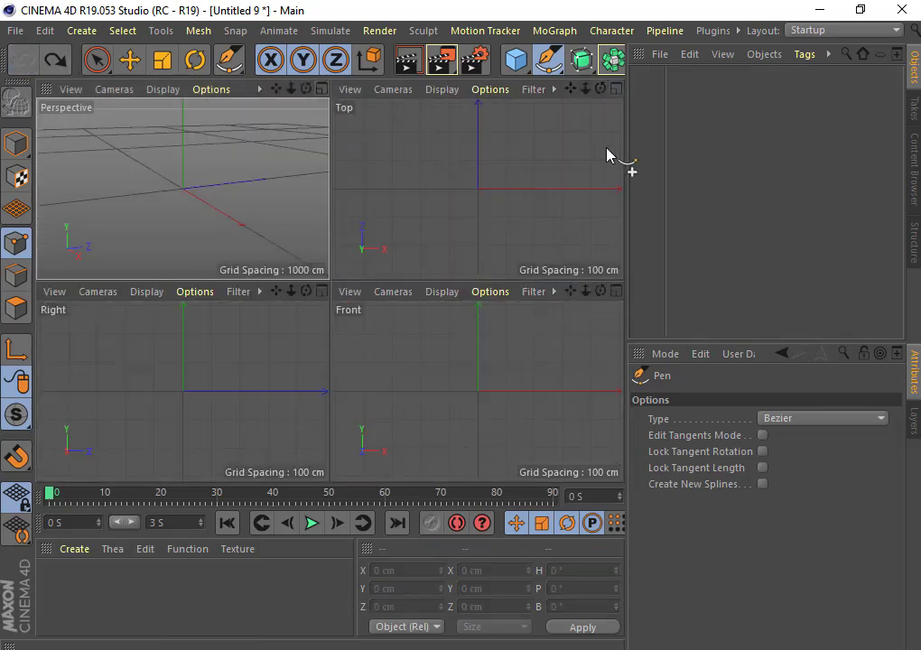
click(616, 88)
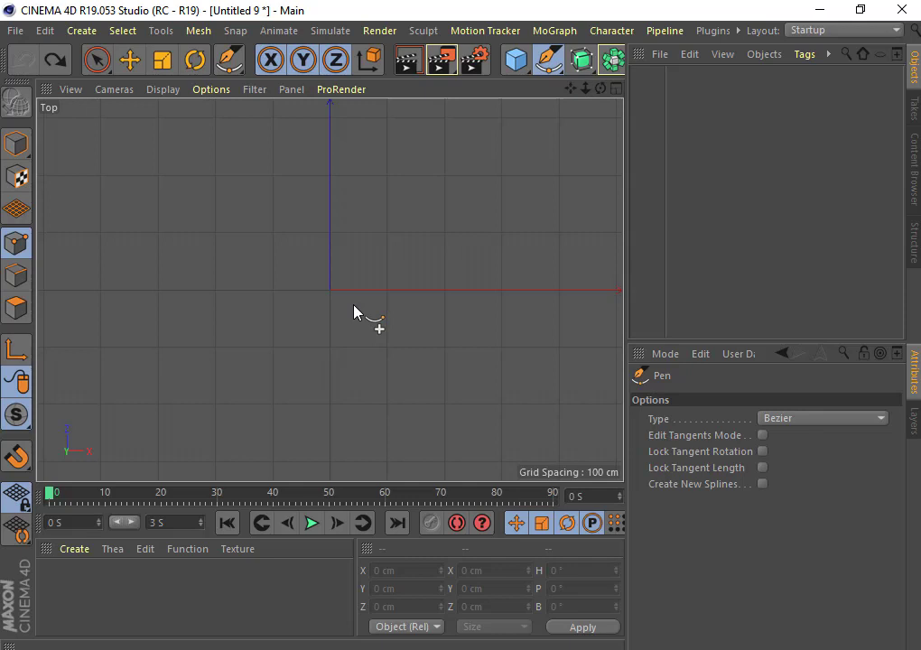
click(271, 173)
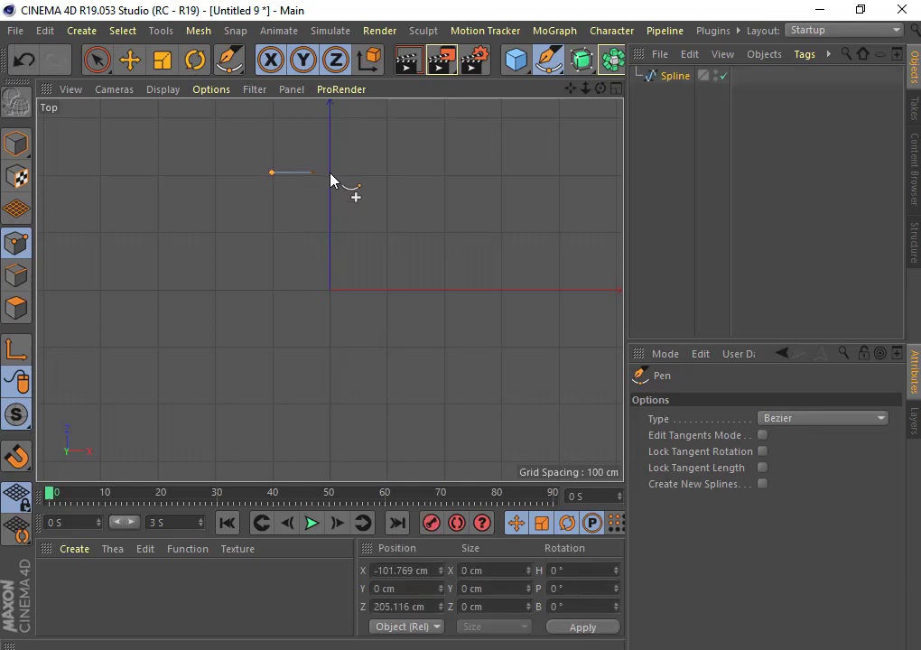
click(390, 172)
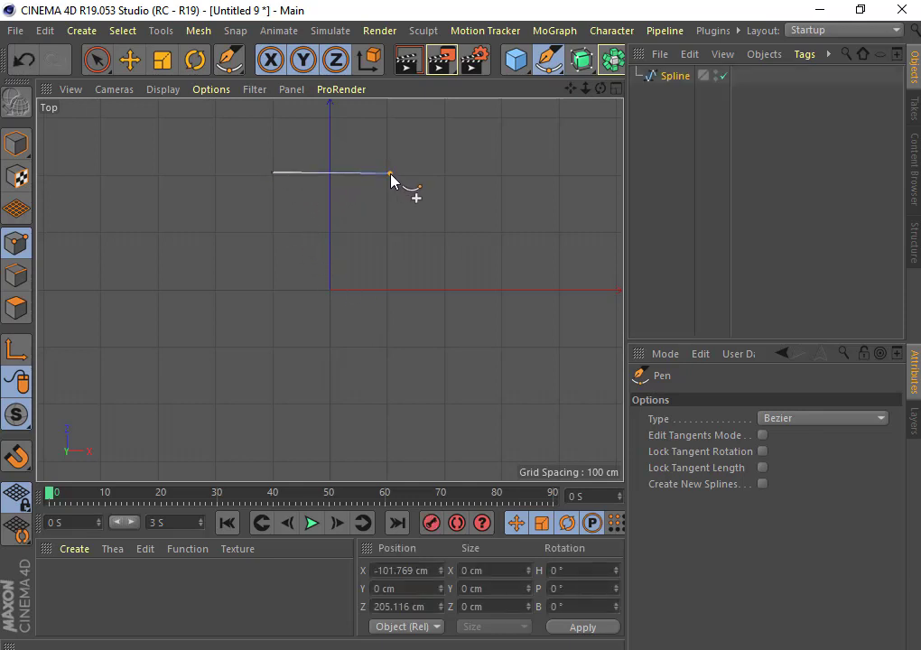
click(389, 290)
click(273, 290)
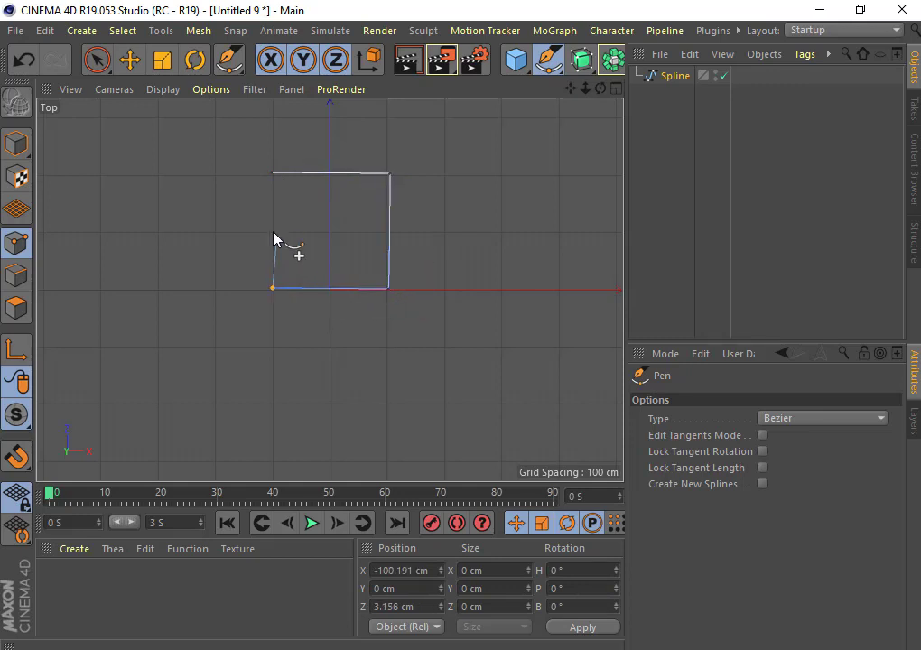
click(271, 173)
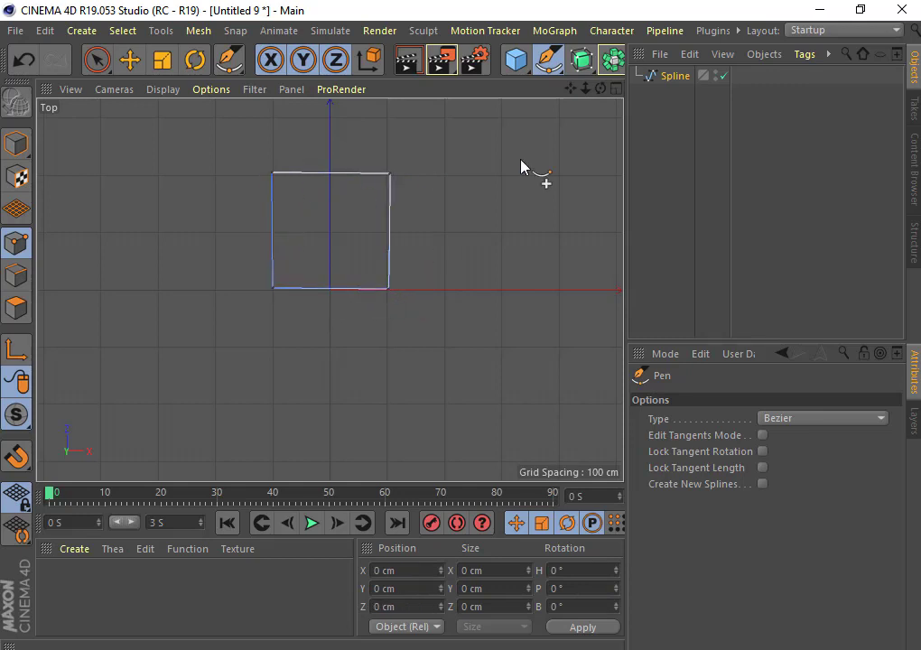
click(613, 90)
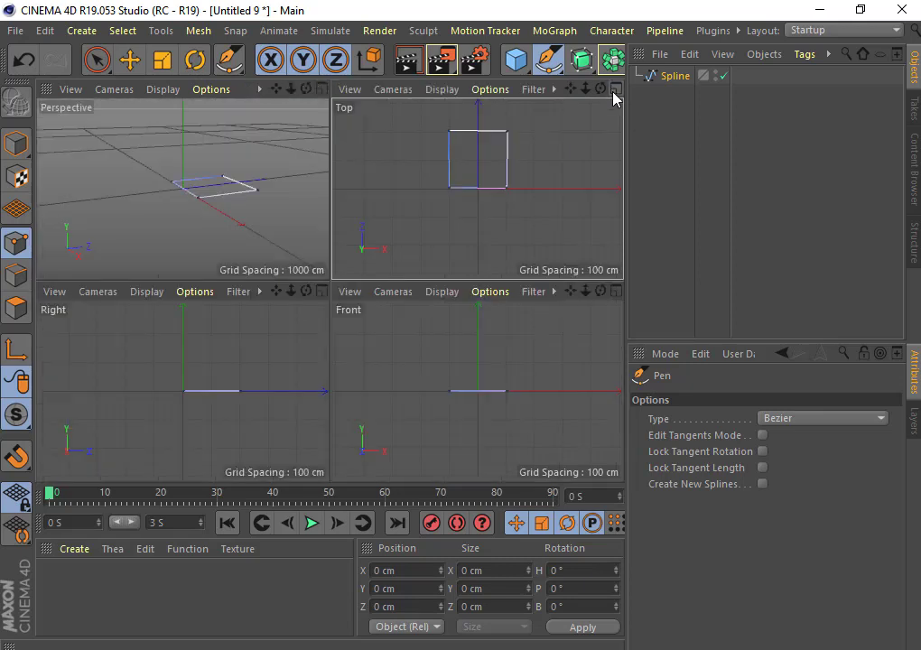
Step: Toggle between layouts, ending with Perspective maximised and orbited around the square
click(318, 91)
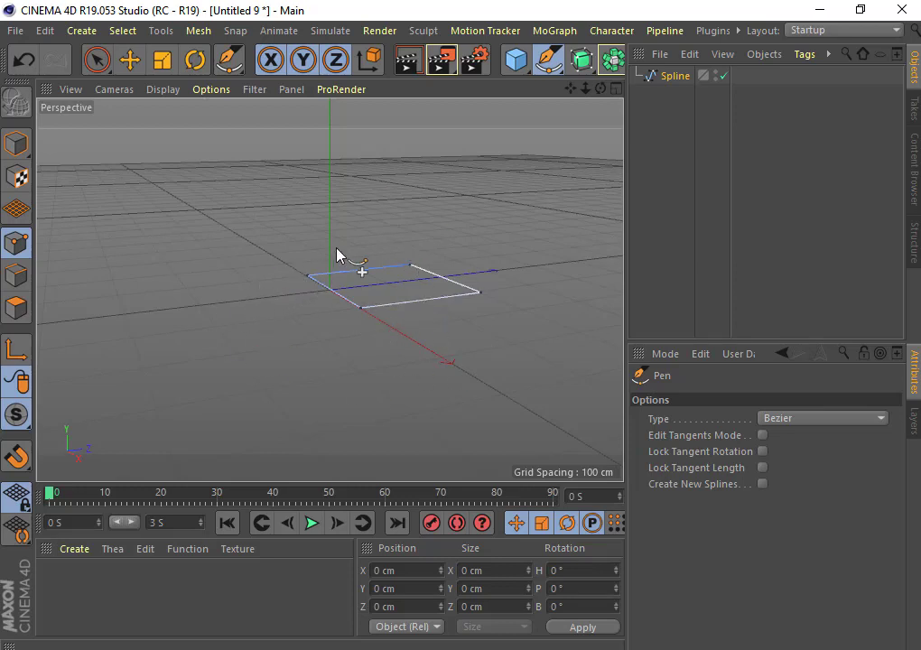
click(617, 90)
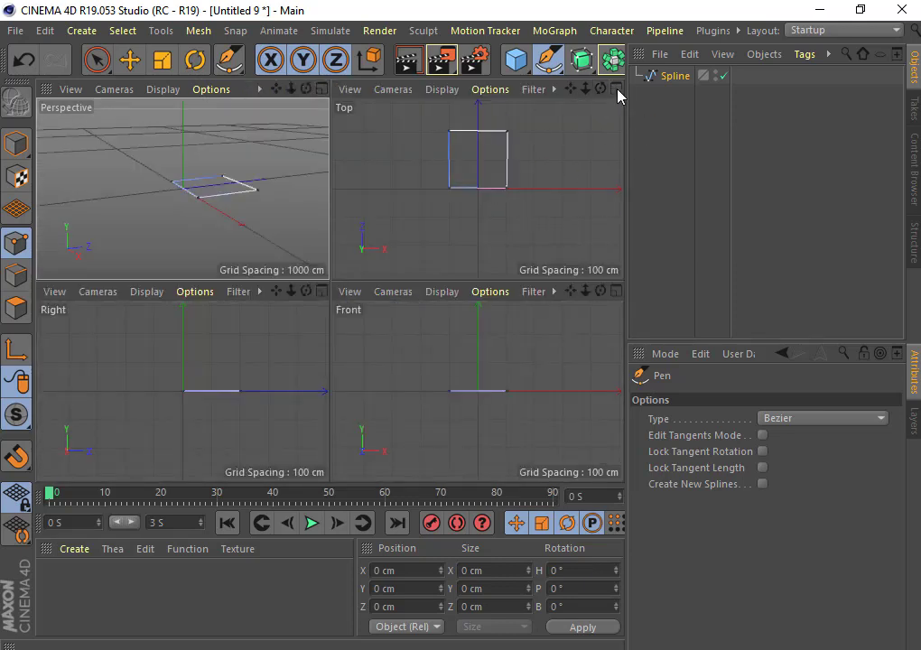
click(616, 89)
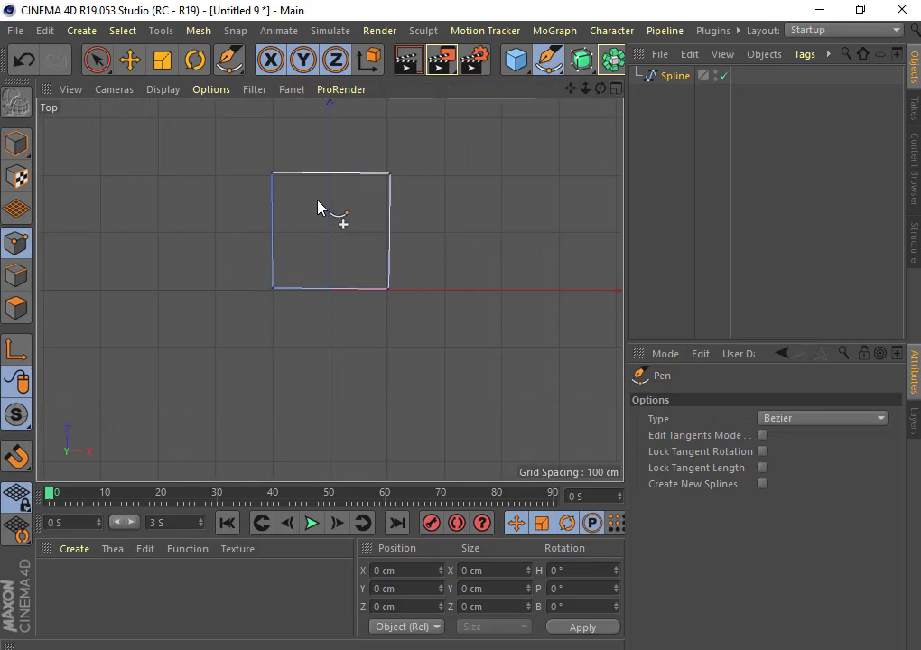
click(619, 90)
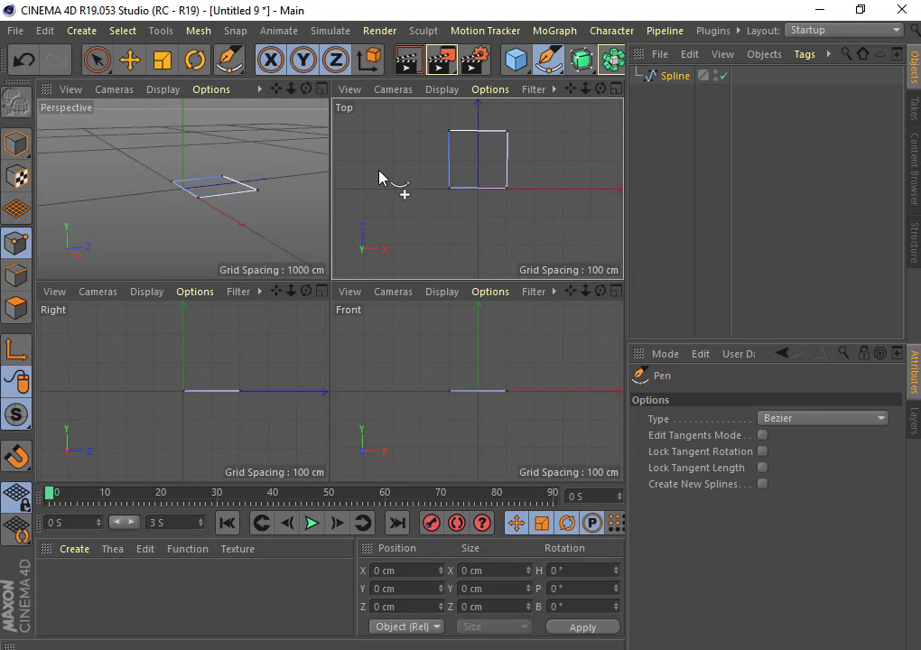
click(617, 88)
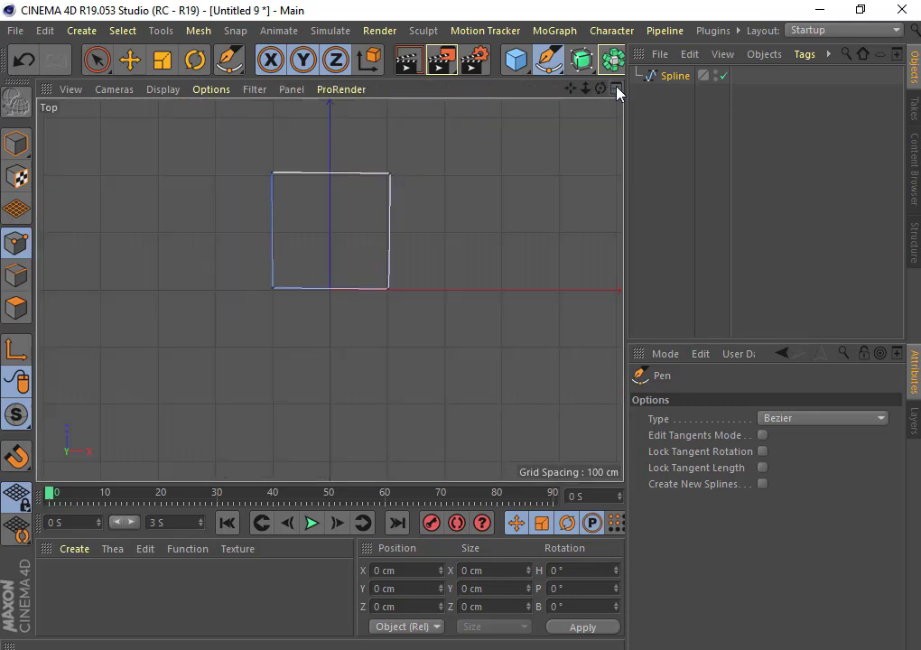
click(617, 89)
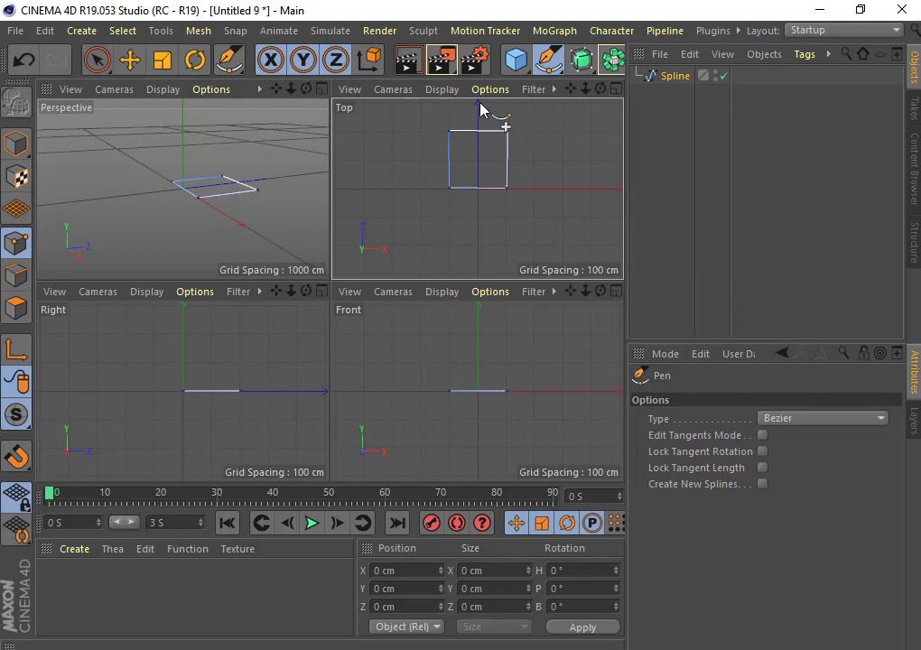
click(322, 90)
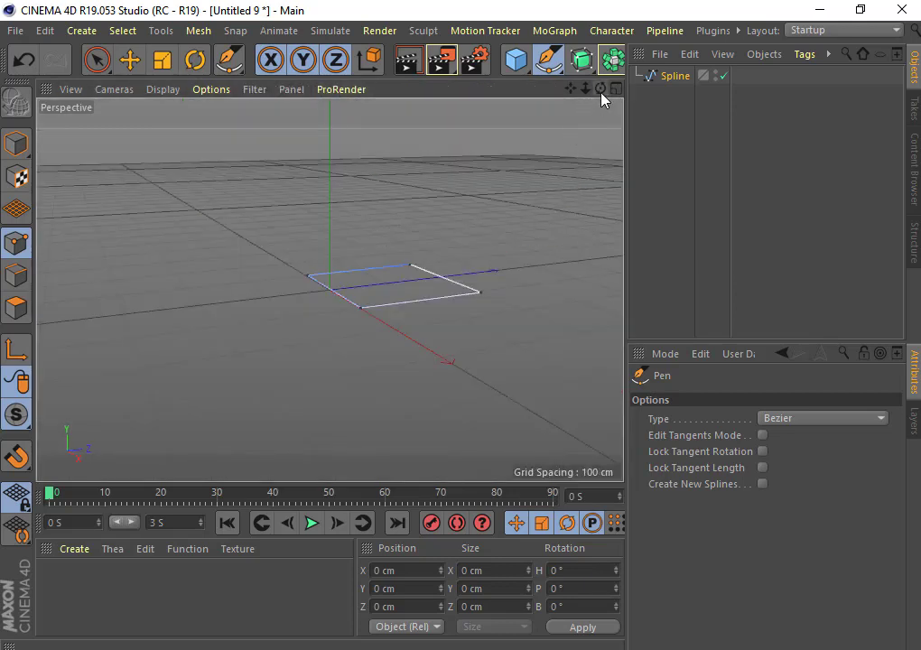
drag(601, 88, 329, 289)
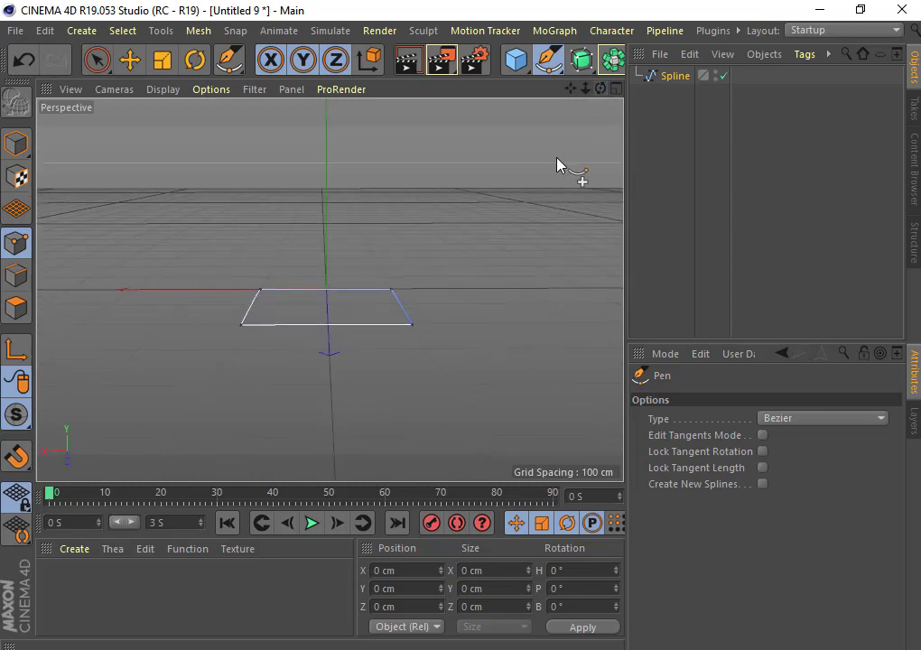
click(548, 60)
click(360, 97)
drag(313, 214, 313, 279)
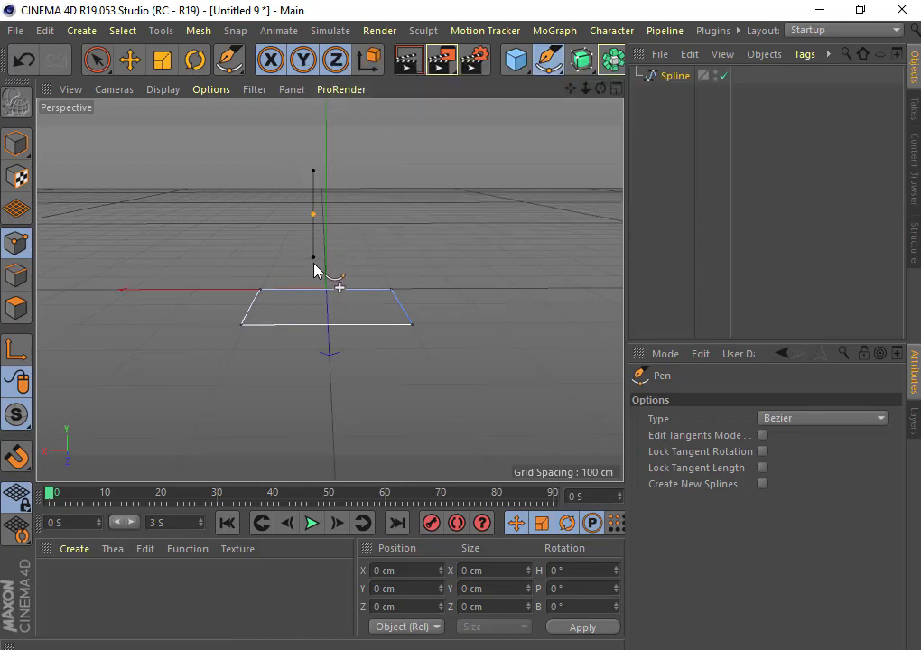
click(23, 59)
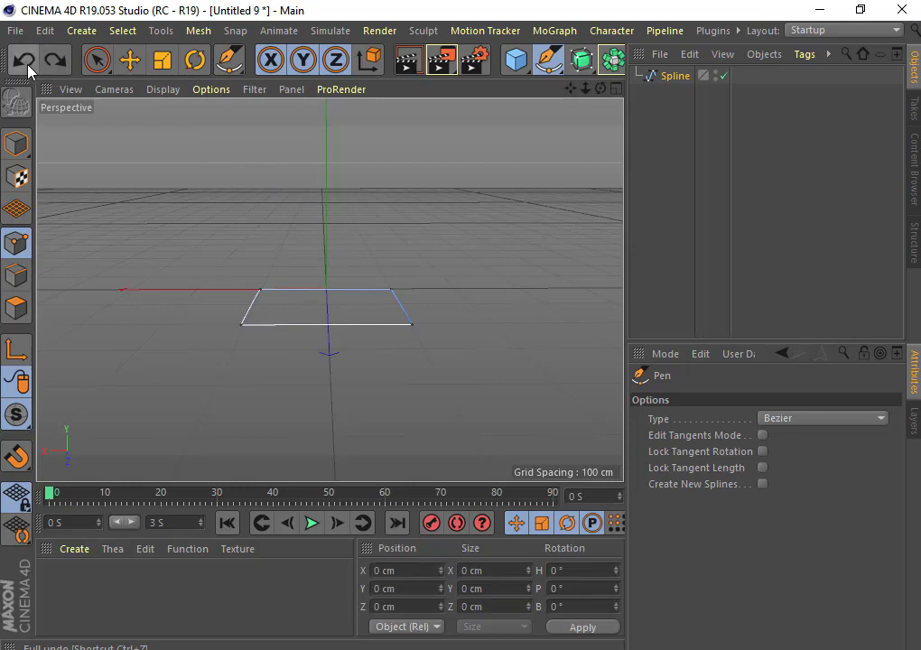
drag(300, 227, 295, 332)
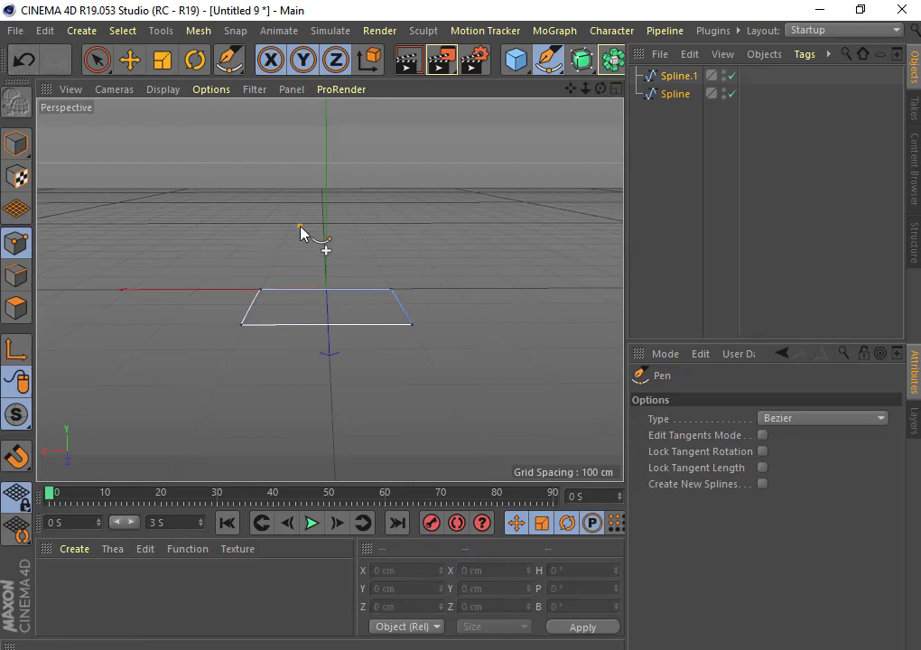
click(295, 327)
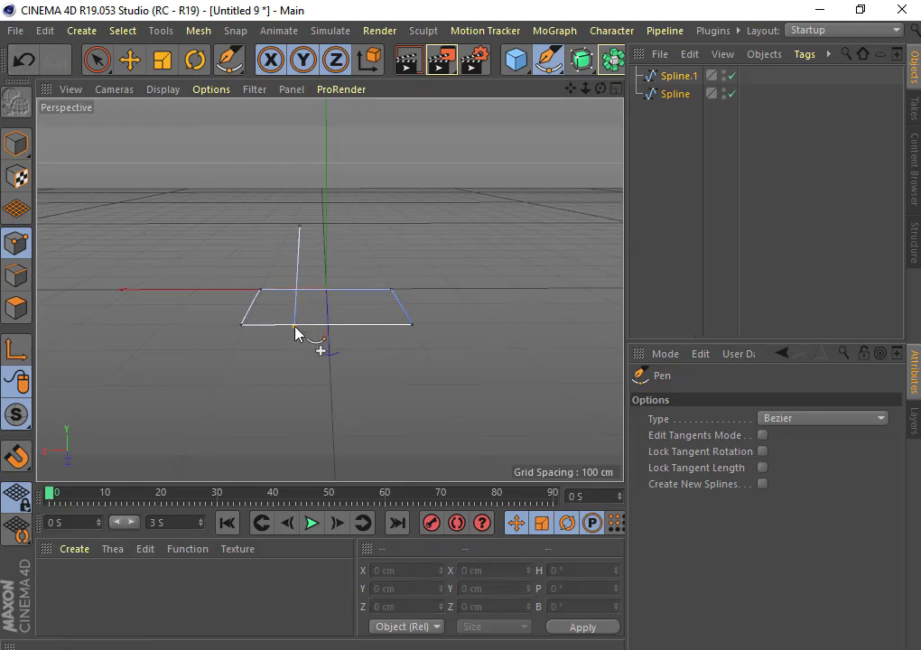
click(370, 326)
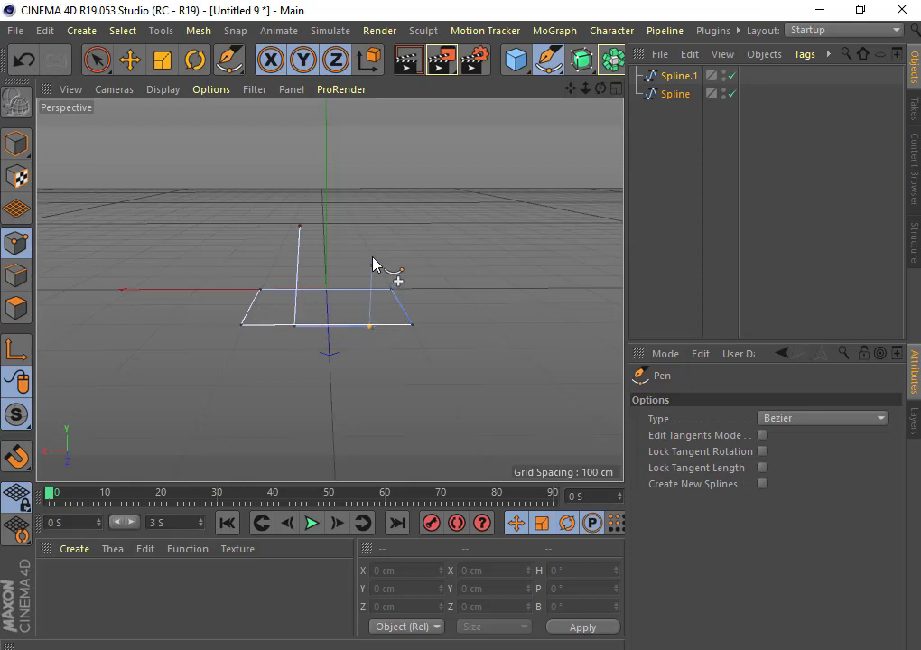
click(371, 227)
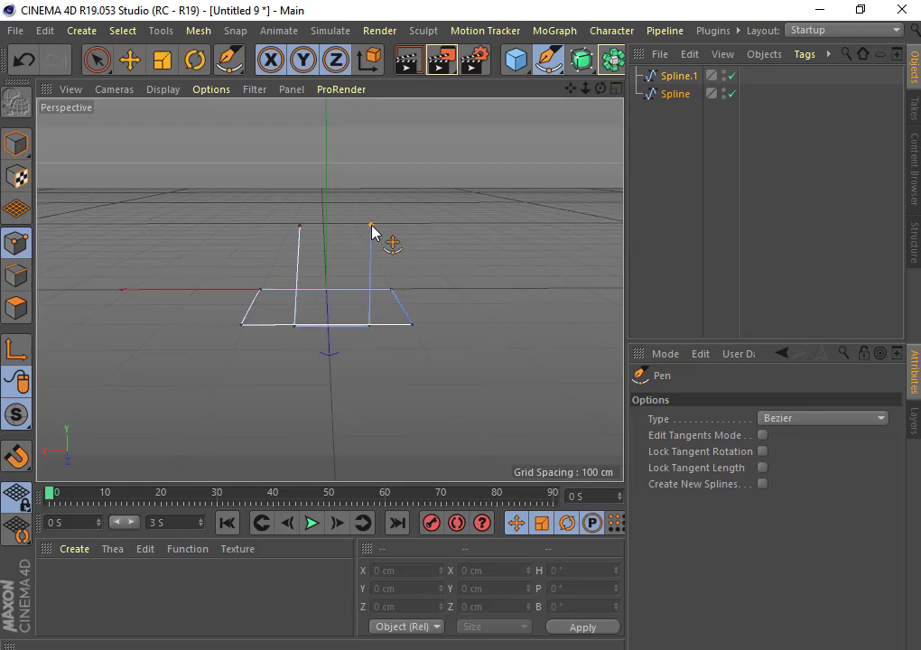
click(302, 226)
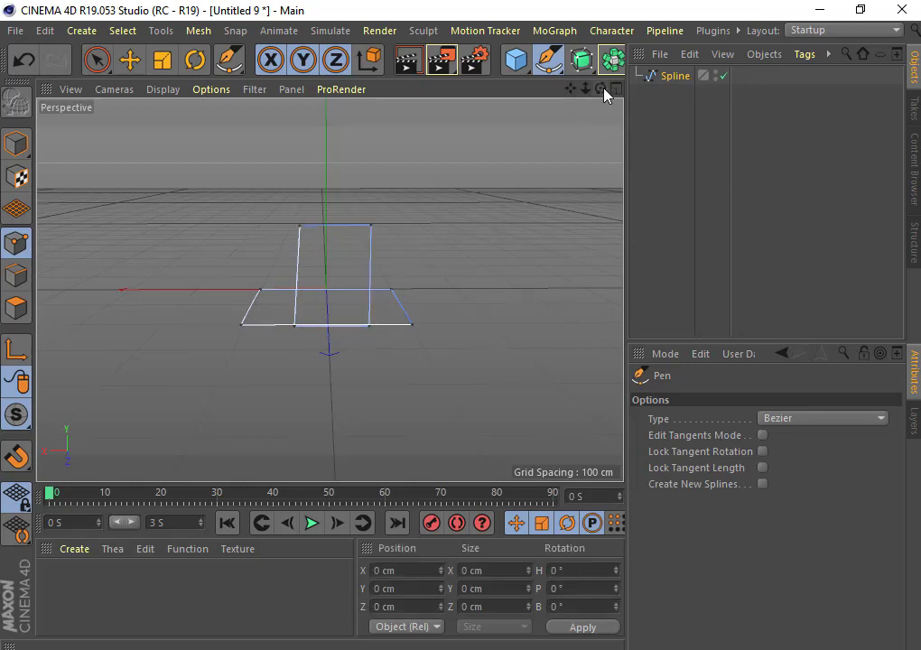
drag(600, 89, 474, 94)
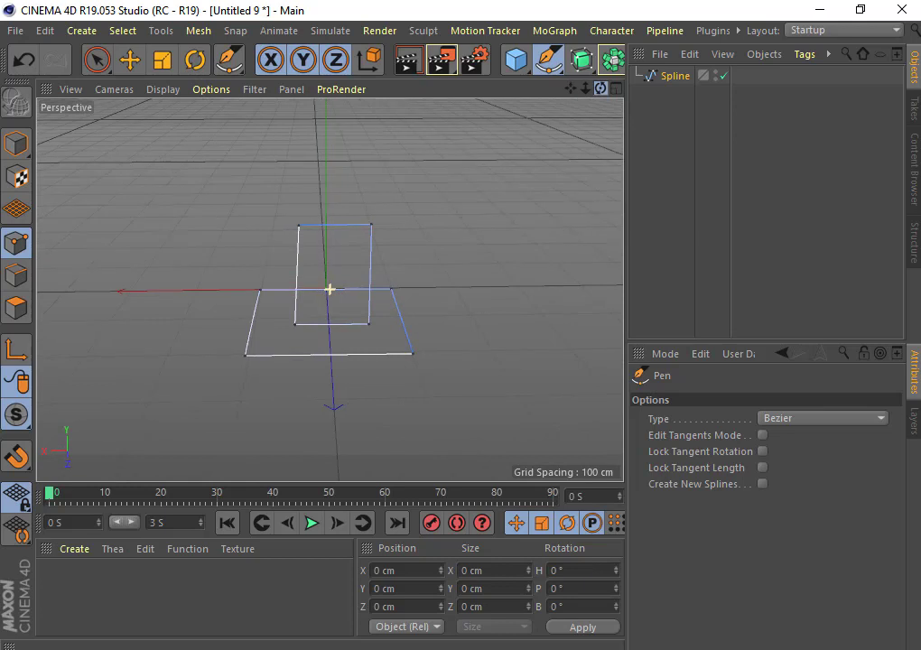
click(22, 61)
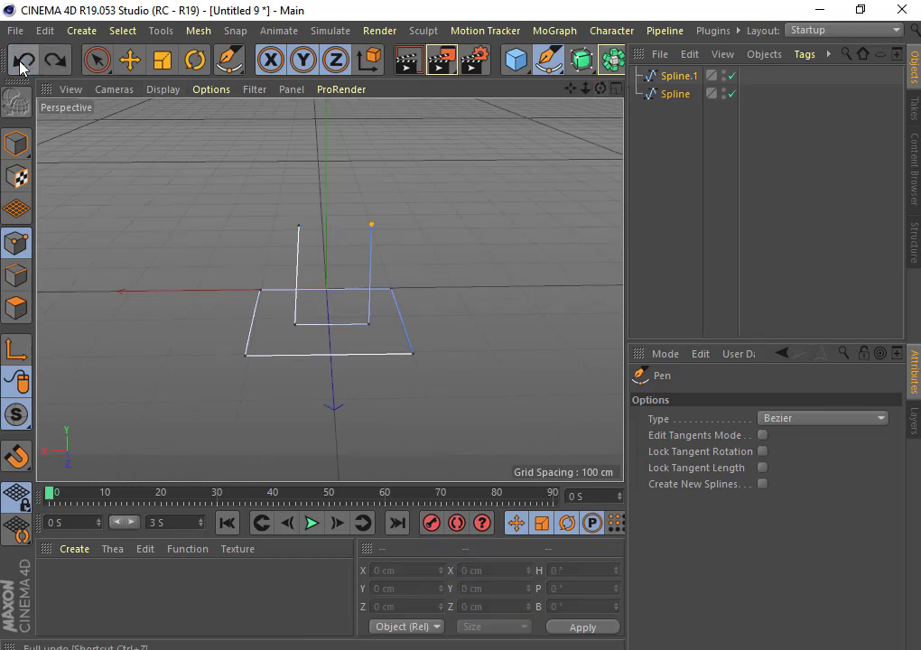
click(23, 61)
click(23, 62)
Step: Undo the leftover spline, draw an upright square in the maximised Front view, then restore four views
click(23, 60)
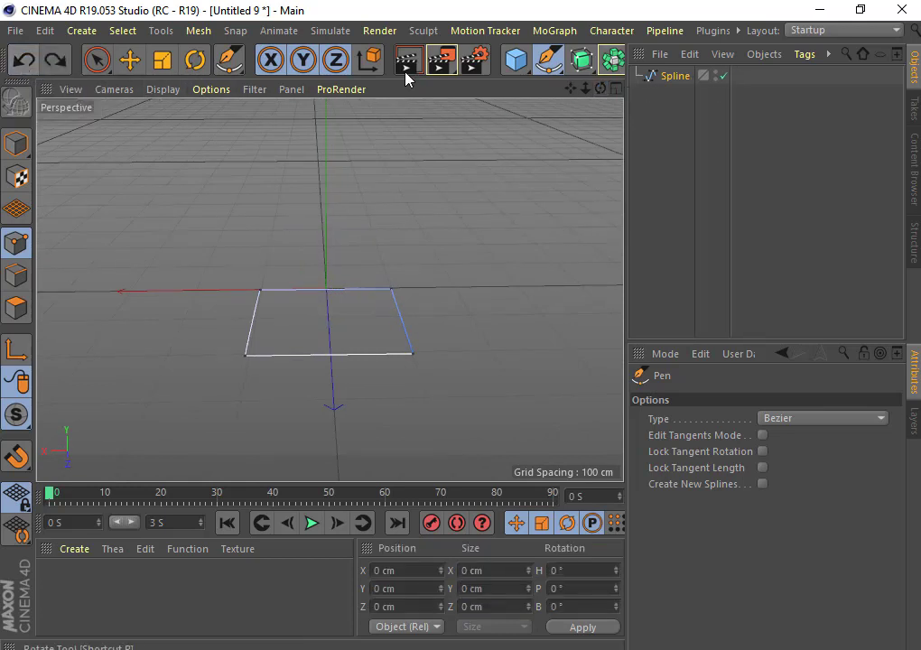
click(614, 90)
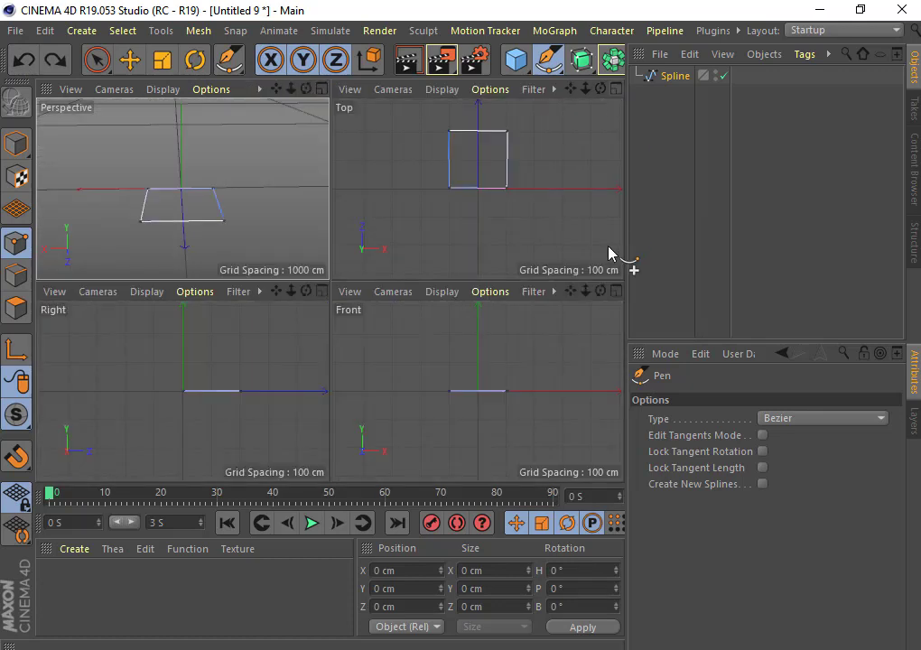
click(619, 295)
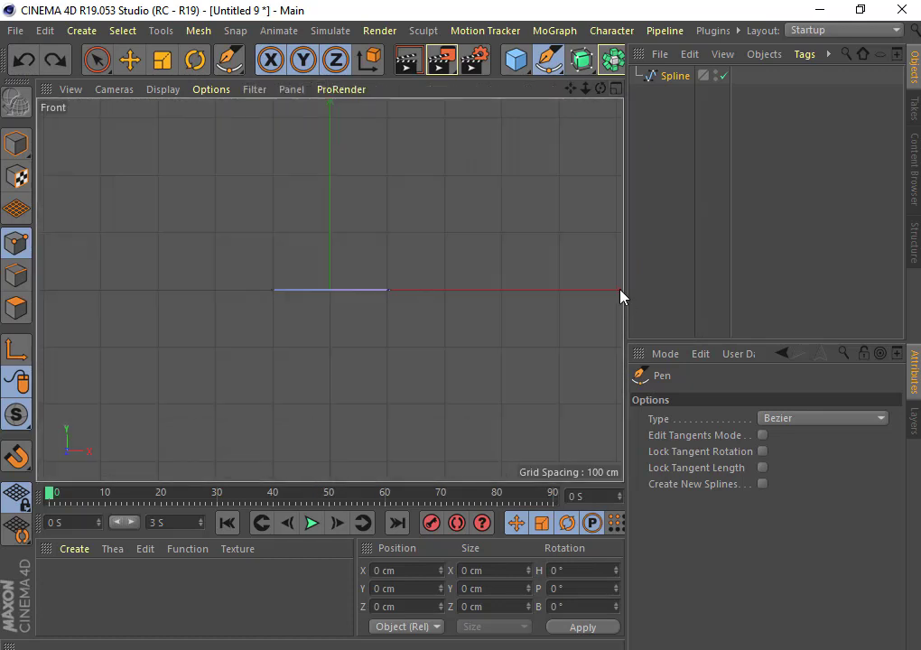
click(274, 172)
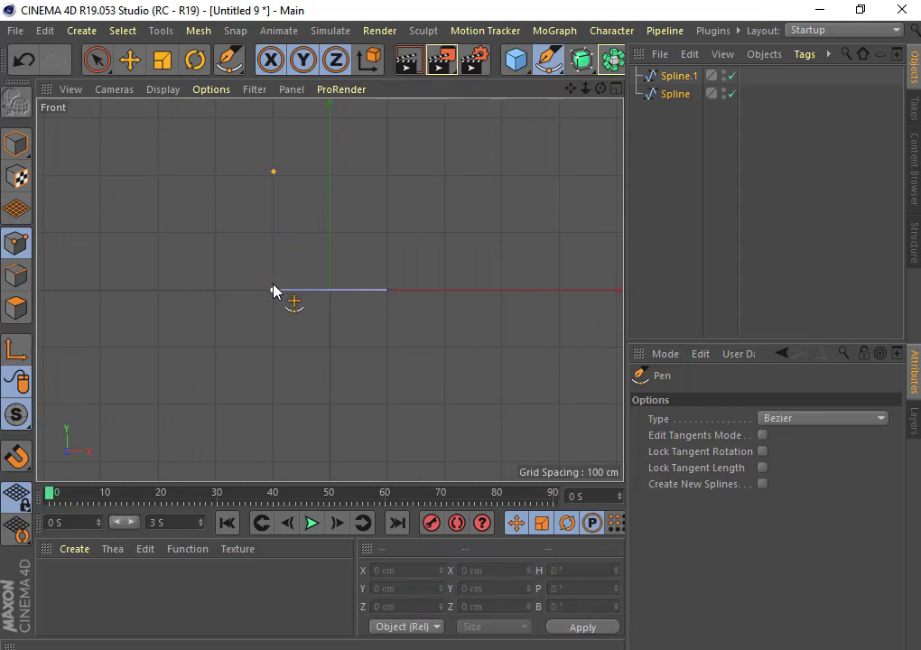
click(387, 172)
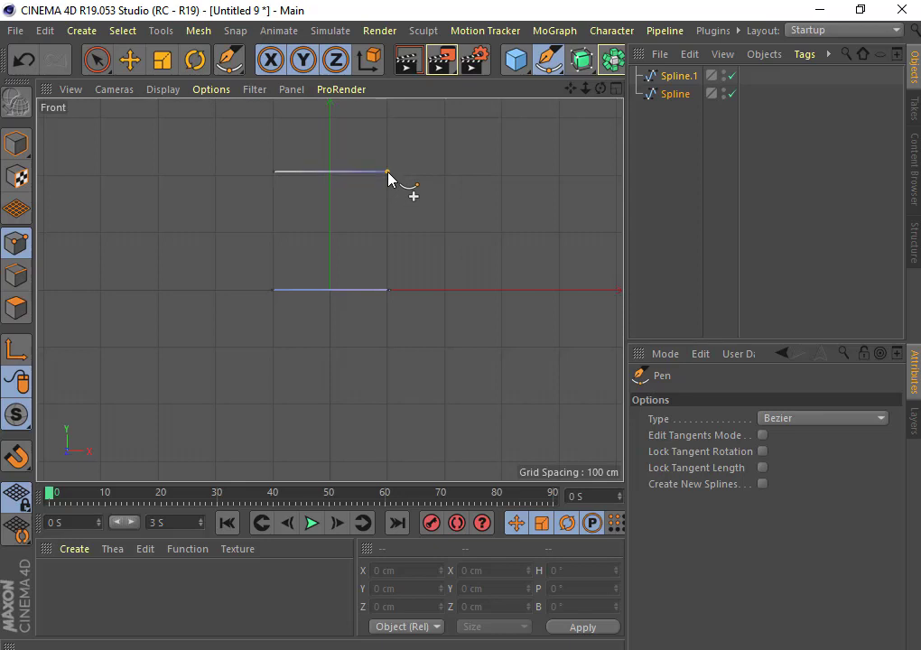
click(387, 283)
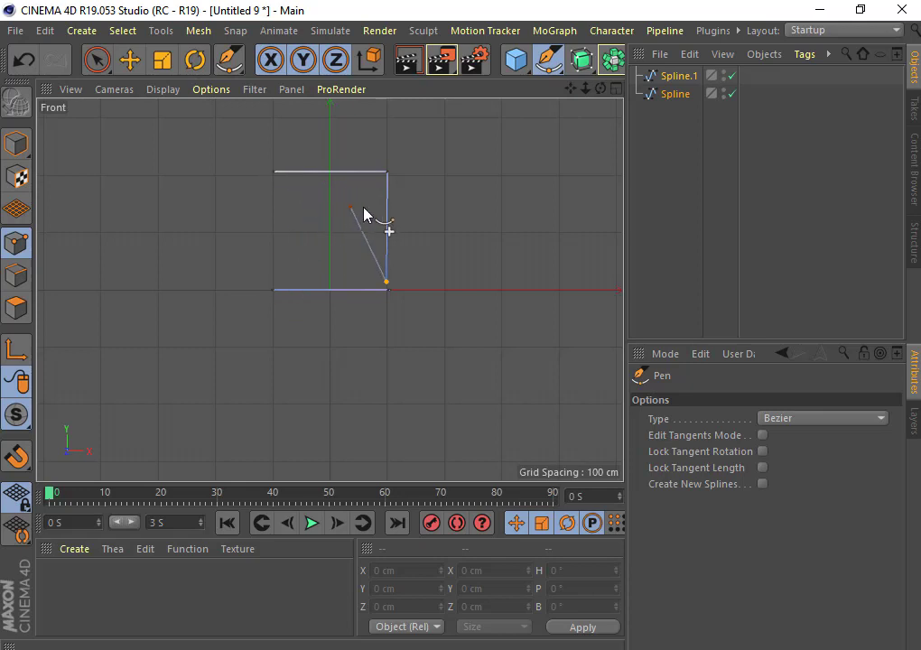
key(Escape)
click(274, 288)
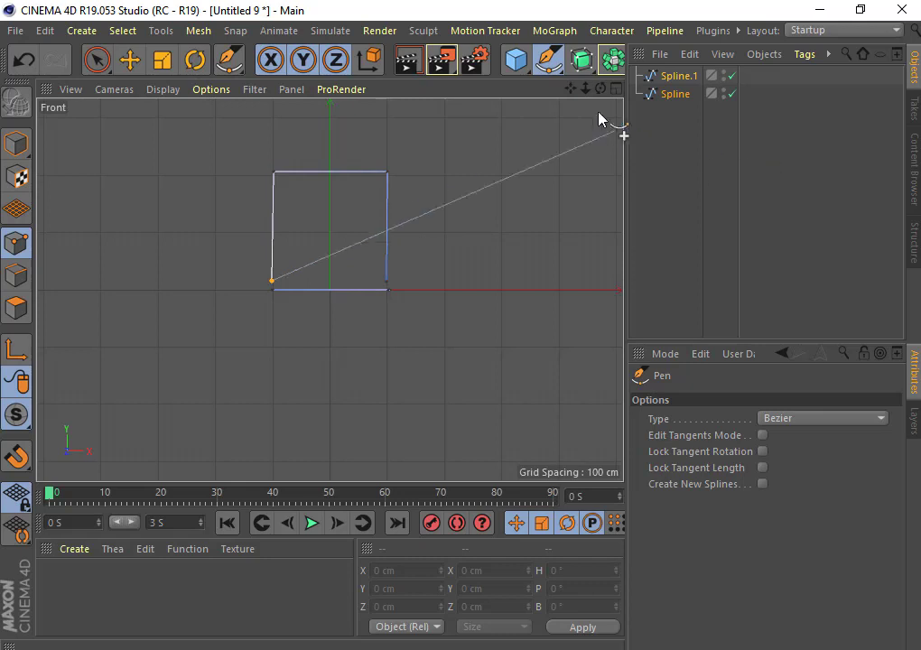
click(617, 90)
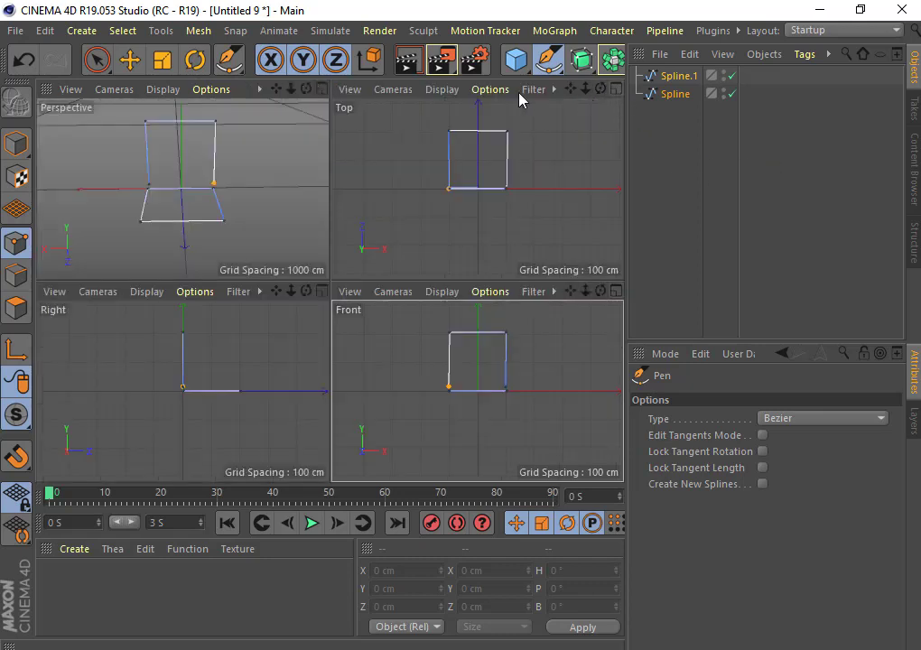
Step: Maximise Perspective, orbit around both squares, and select both splines in the Object Manager
click(322, 89)
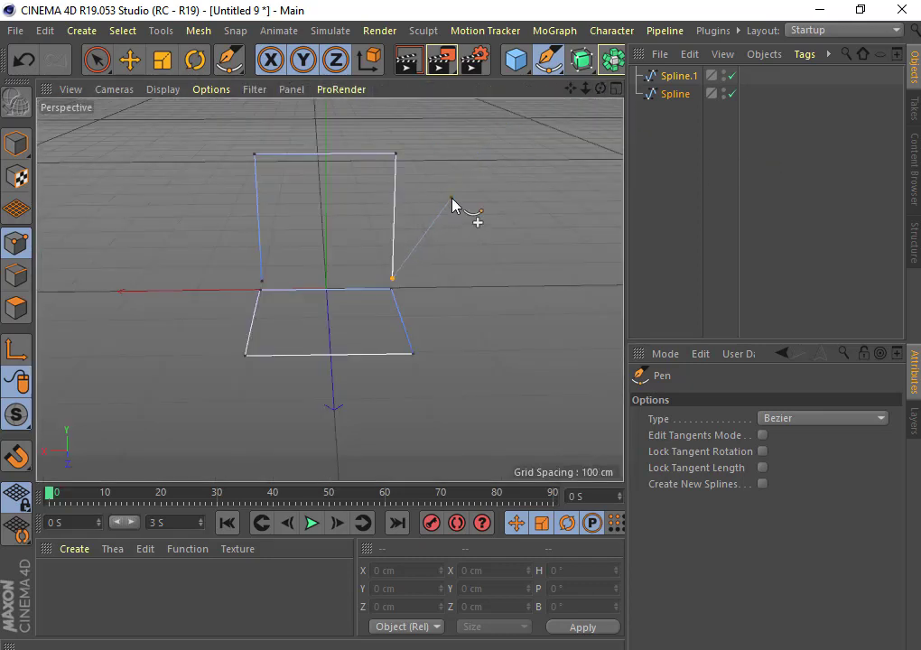
key(Escape)
drag(600, 89, 487, 90)
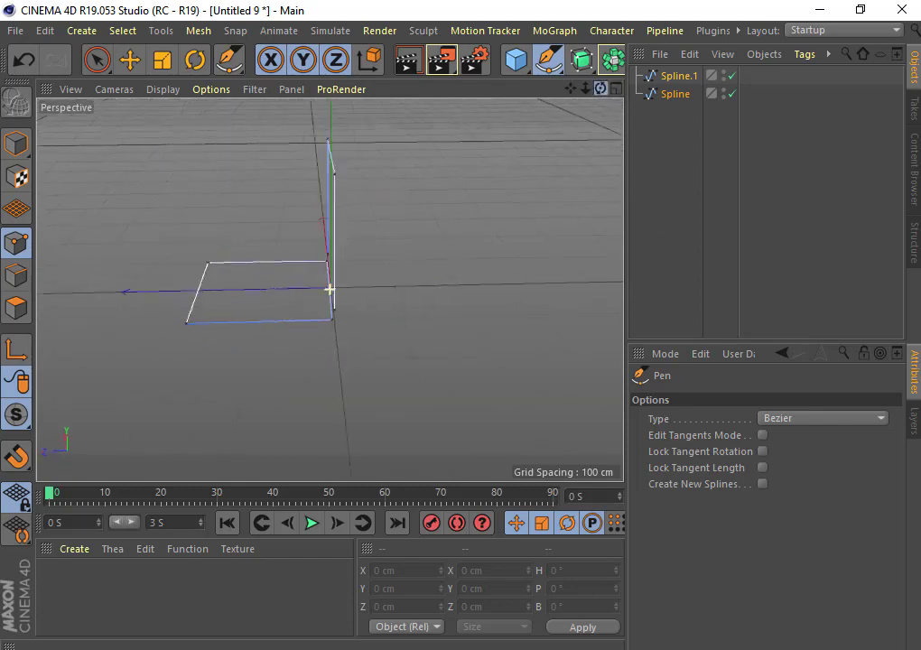
drag(600, 89, 607, 93)
drag(781, 138, 673, 76)
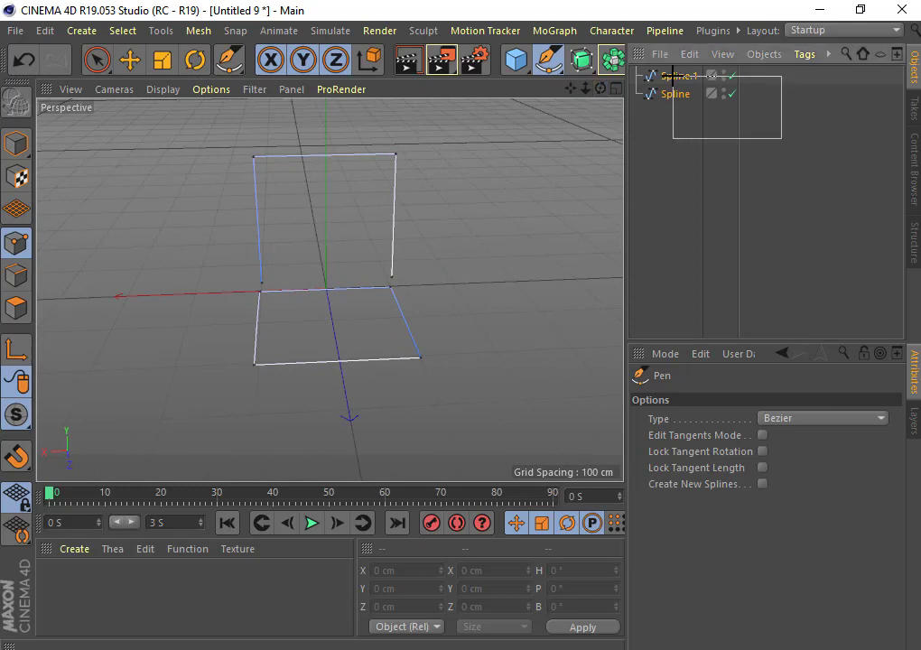
Step: Delete both splines, then pick the Pen tool with its type kept as Bezier
key(Delete)
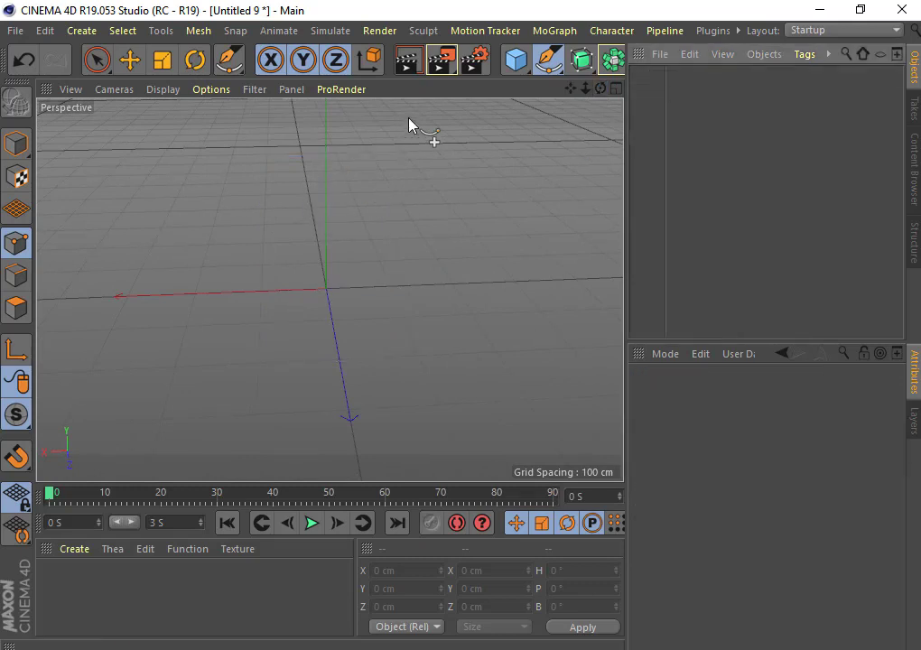
click(548, 59)
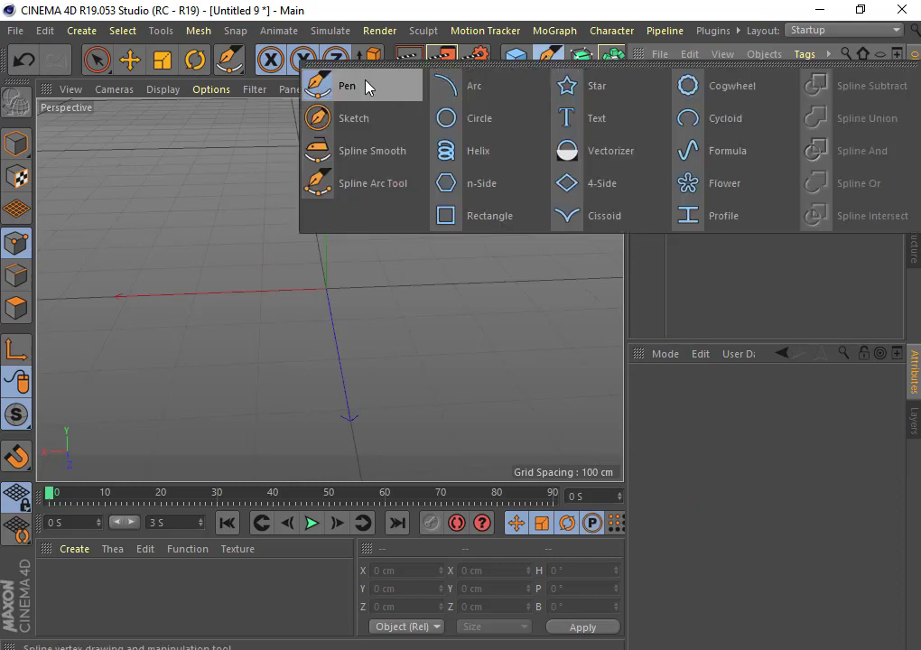
click(365, 86)
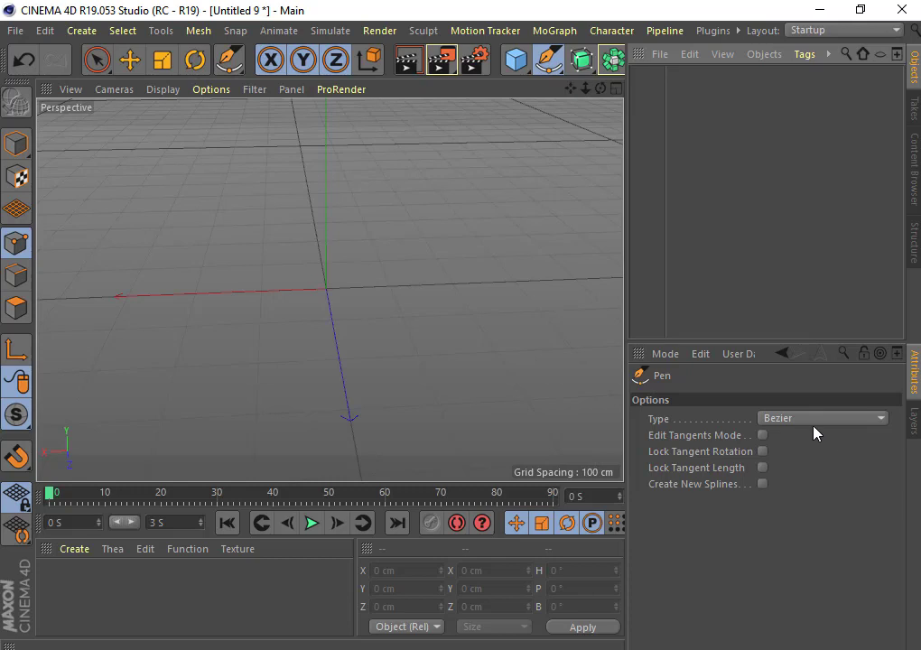
click(804, 421)
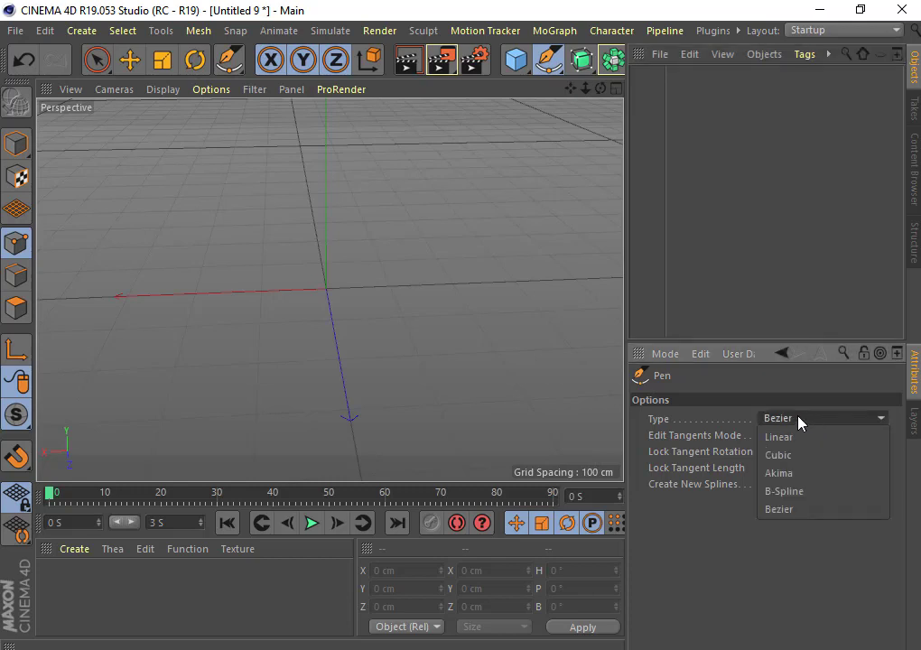
click(181, 267)
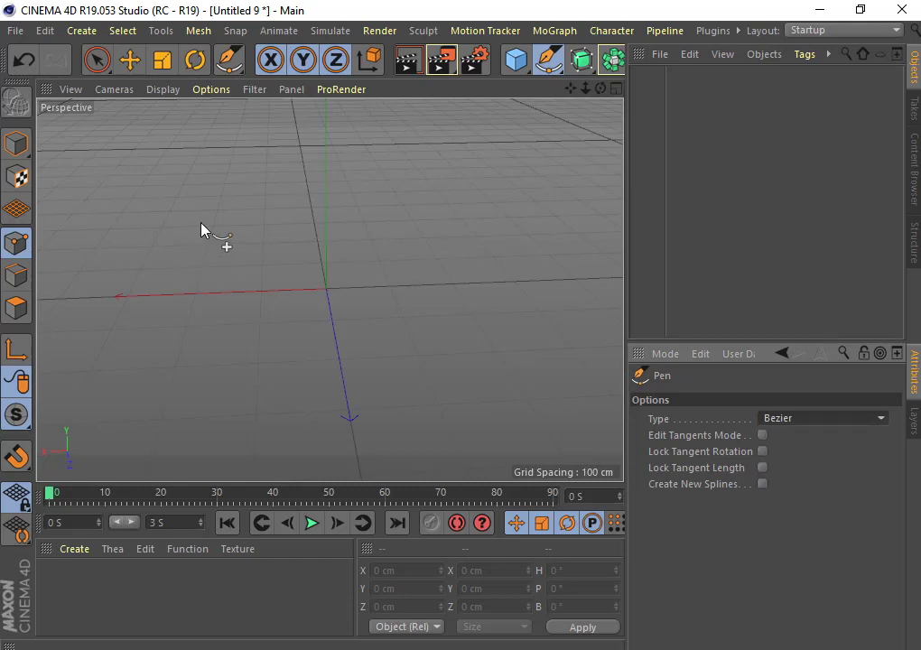
Step: Draw a closed six-point freeform Bezier spline with one curved point on the right
click(173, 265)
click(284, 167)
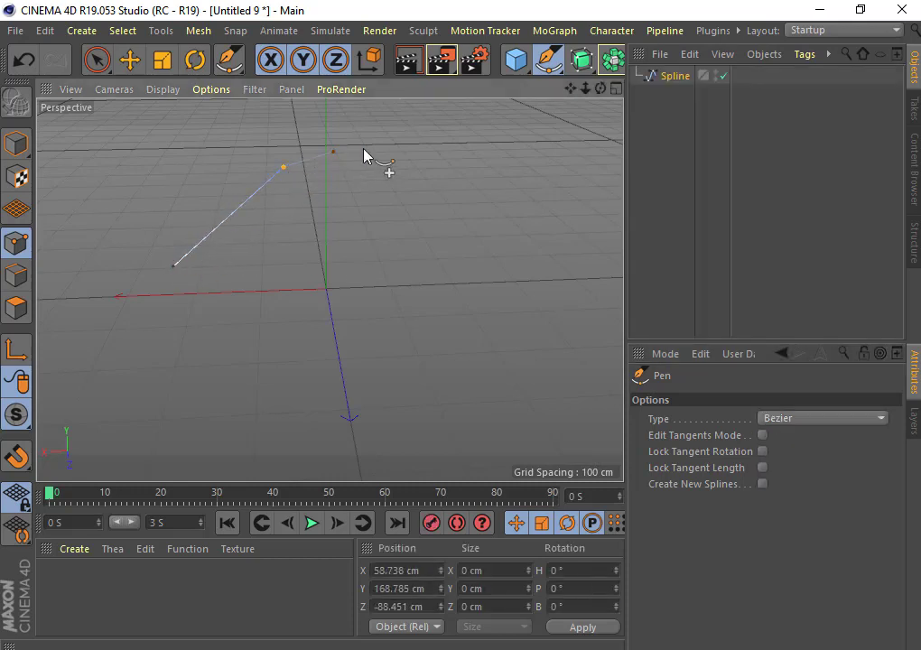
click(467, 132)
drag(496, 235, 452, 289)
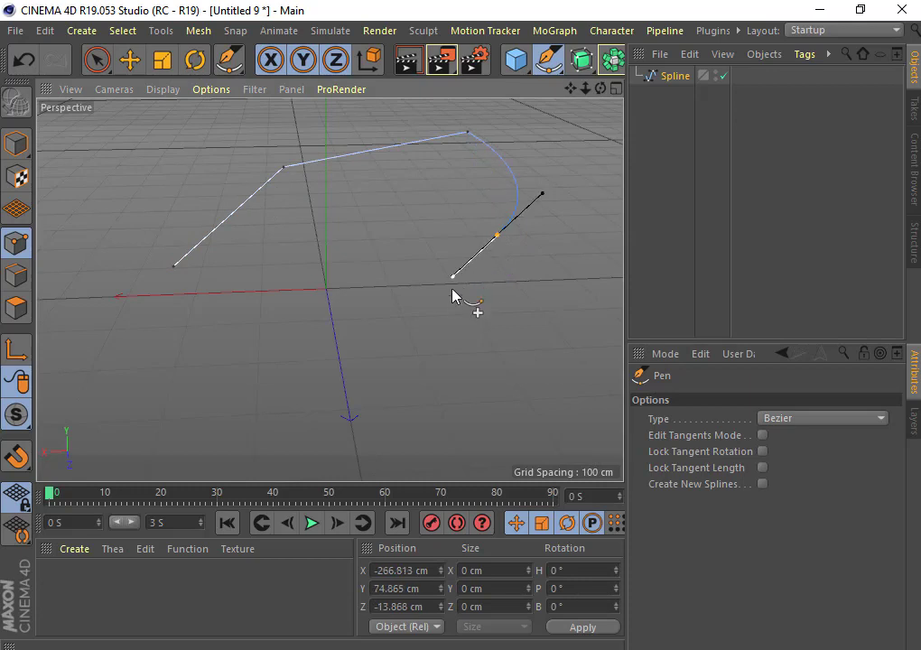
click(405, 335)
click(261, 344)
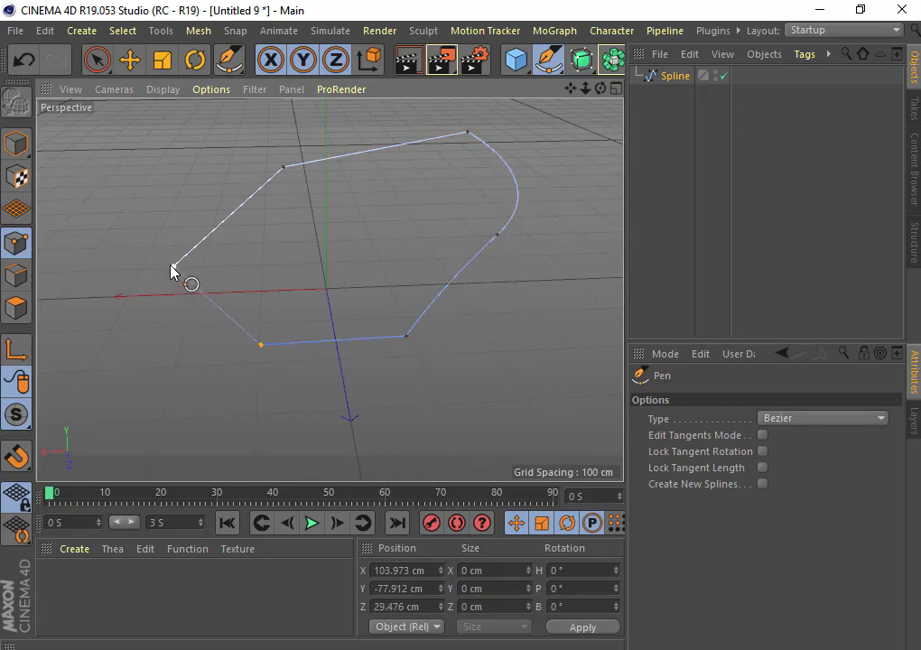
click(172, 266)
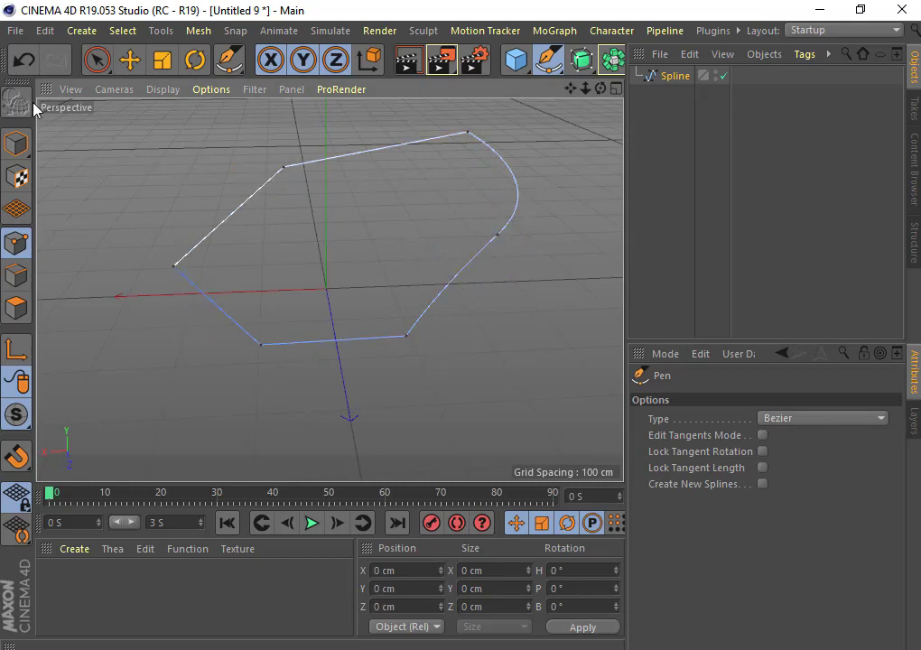
Step: Undo seven times until the spline and its Spline object are removed
click(22, 61)
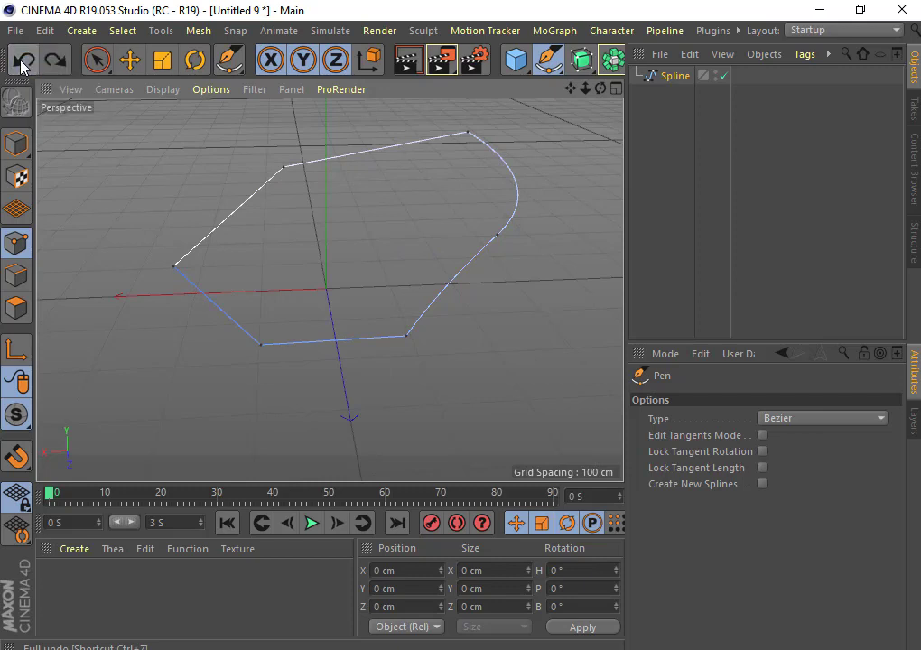
click(22, 62)
click(22, 62)
click(21, 61)
click(21, 62)
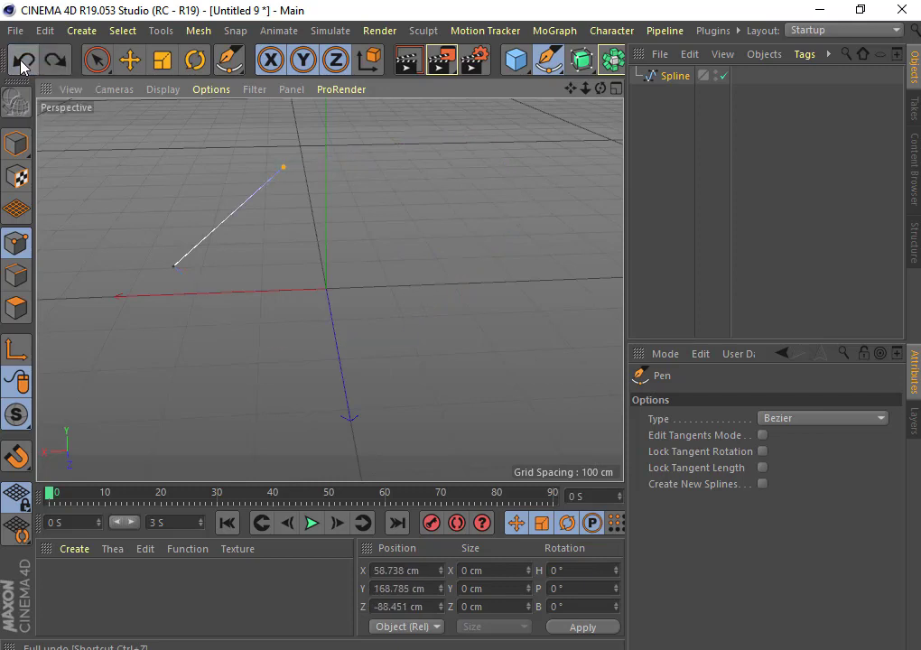
click(22, 61)
click(22, 62)
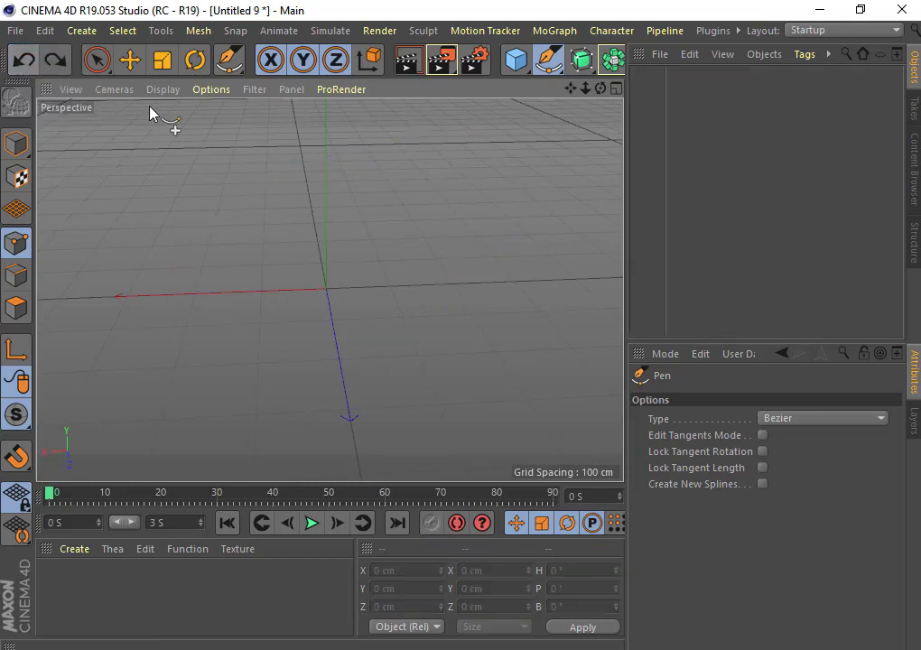
Step: In the maximised Top view, draw a closed four-point oval, about 200 × 400 cm, with curved top and bottom
click(613, 91)
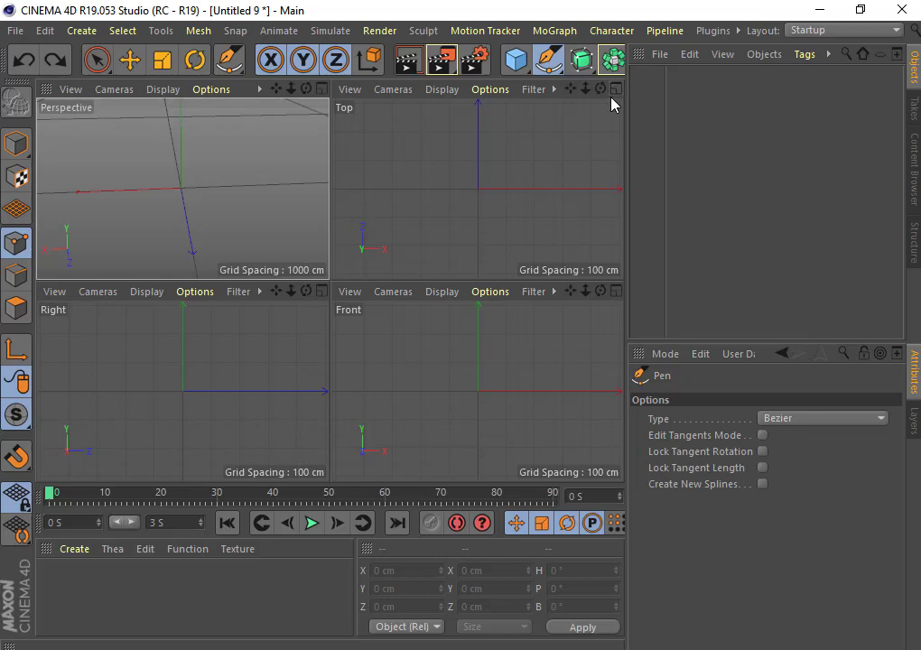
click(617, 90)
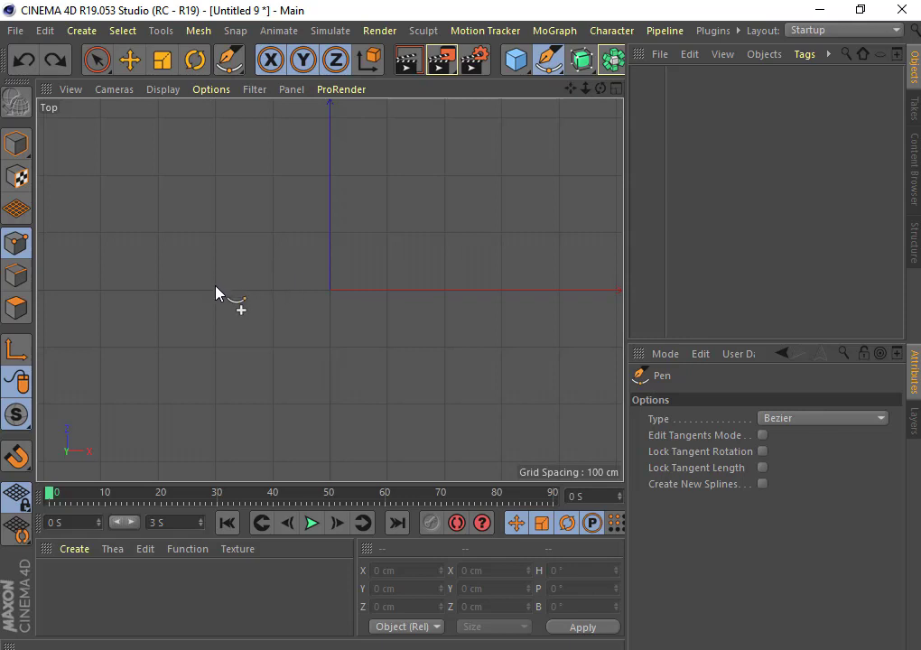
click(269, 287)
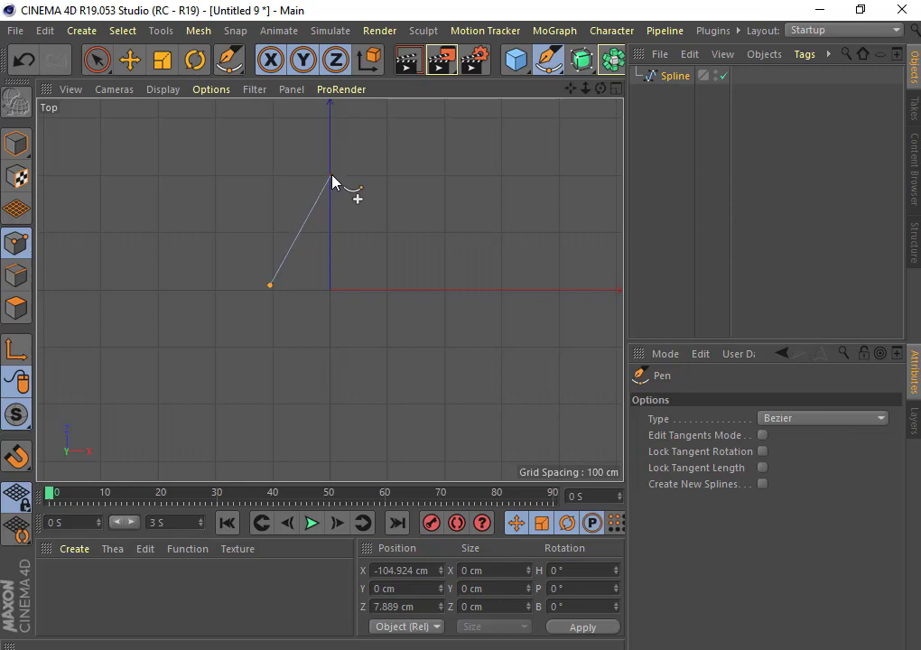
drag(331, 175, 380, 181)
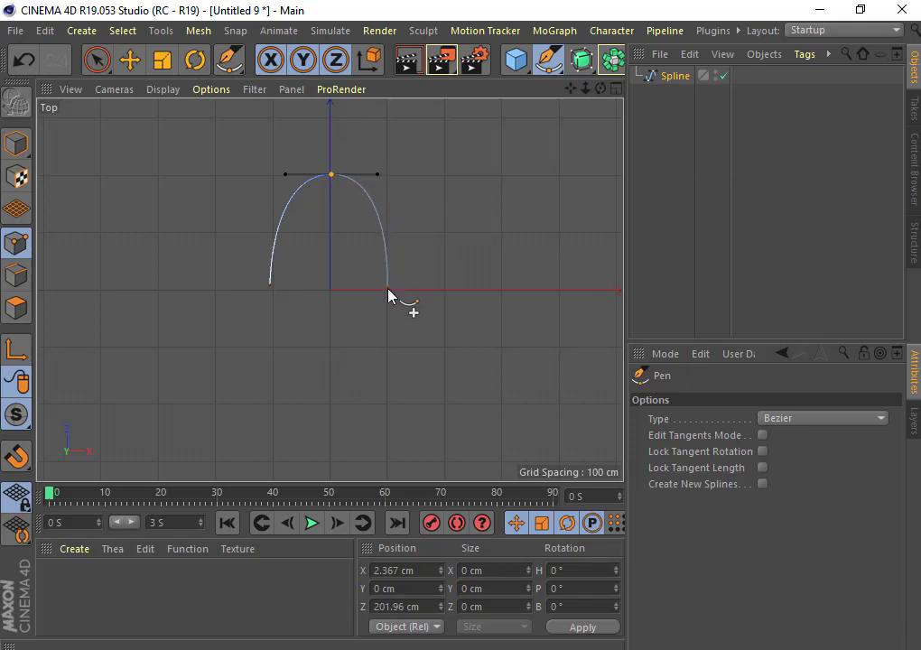
click(388, 289)
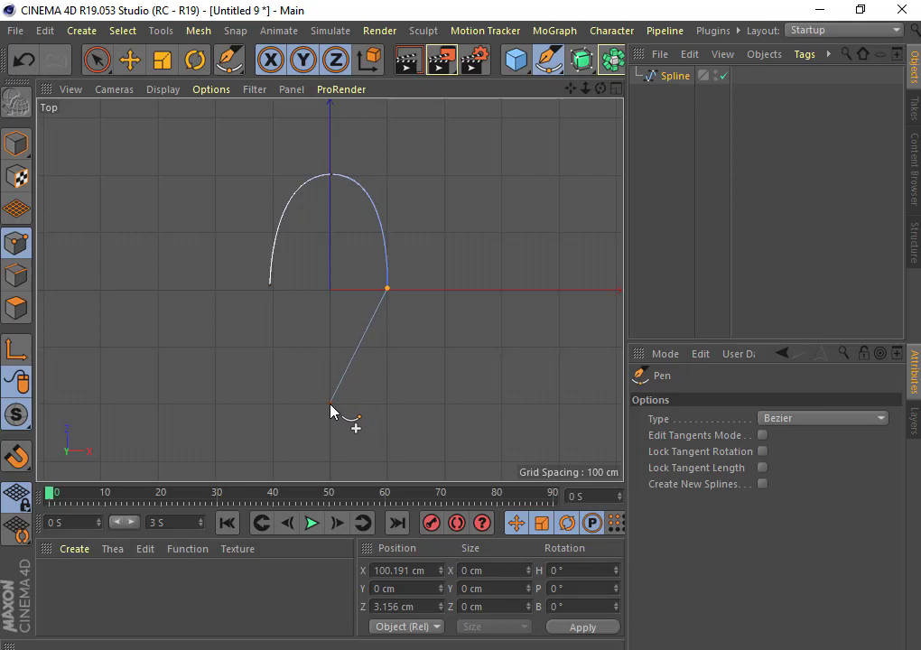
mouse_move(331, 403)
mouse_down()
mouse_move(274, 410)
mouse_move(283, 412)
mouse_up()
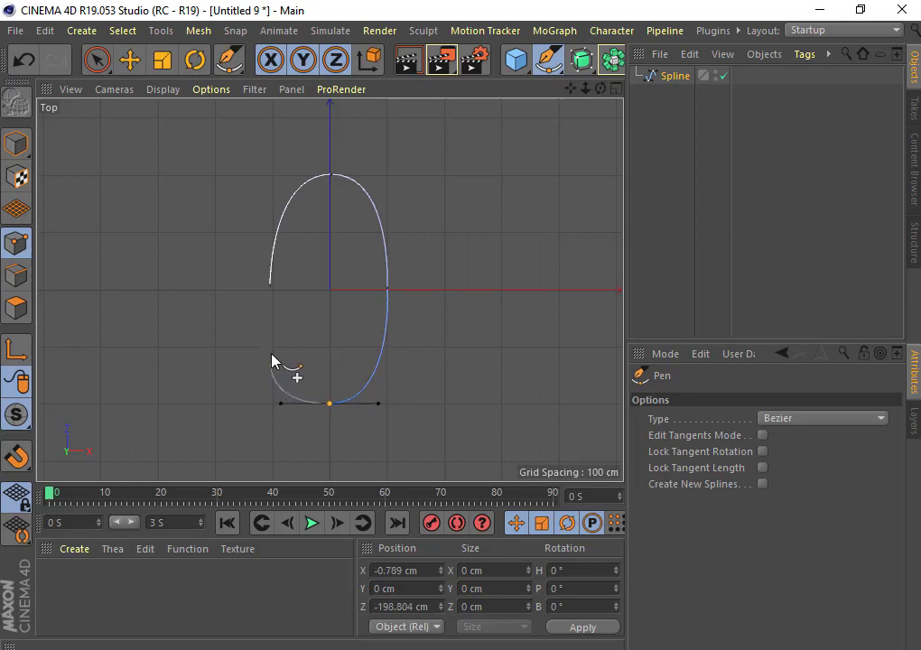
click(269, 285)
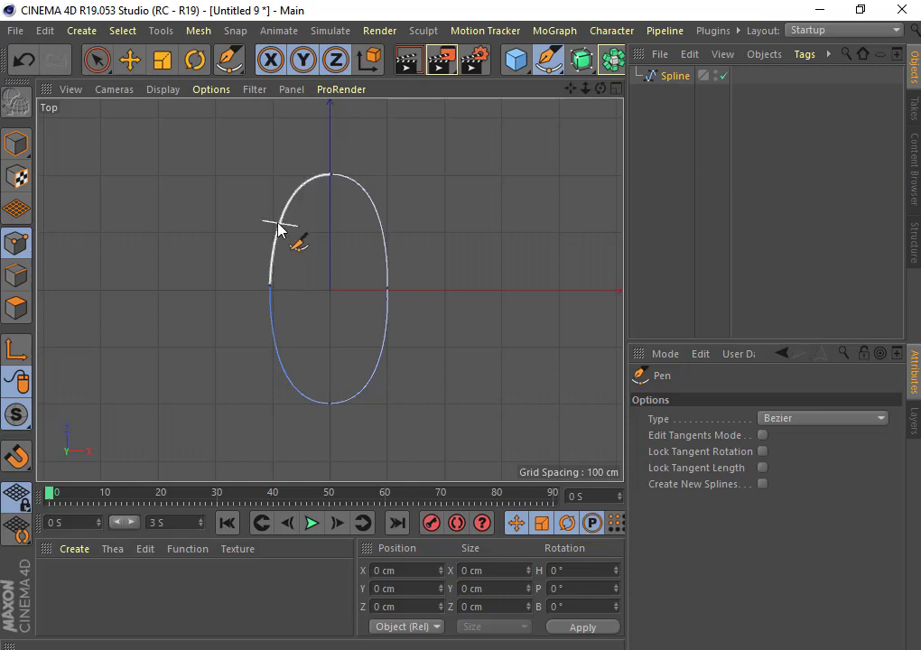
Step: Insert seven extra points along the oval's curves with the Pen tool
click(369, 197)
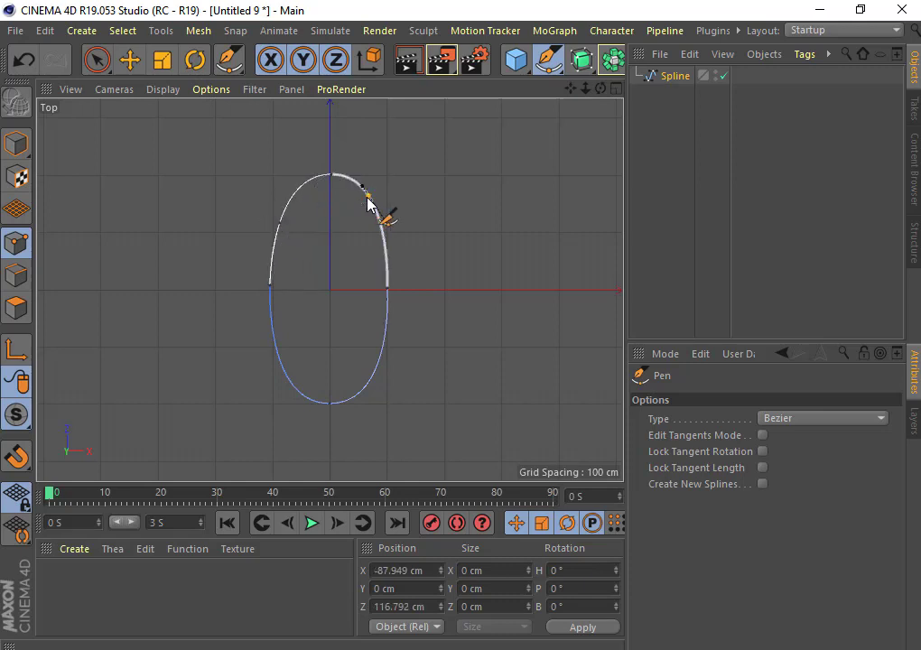
click(383, 341)
click(281, 363)
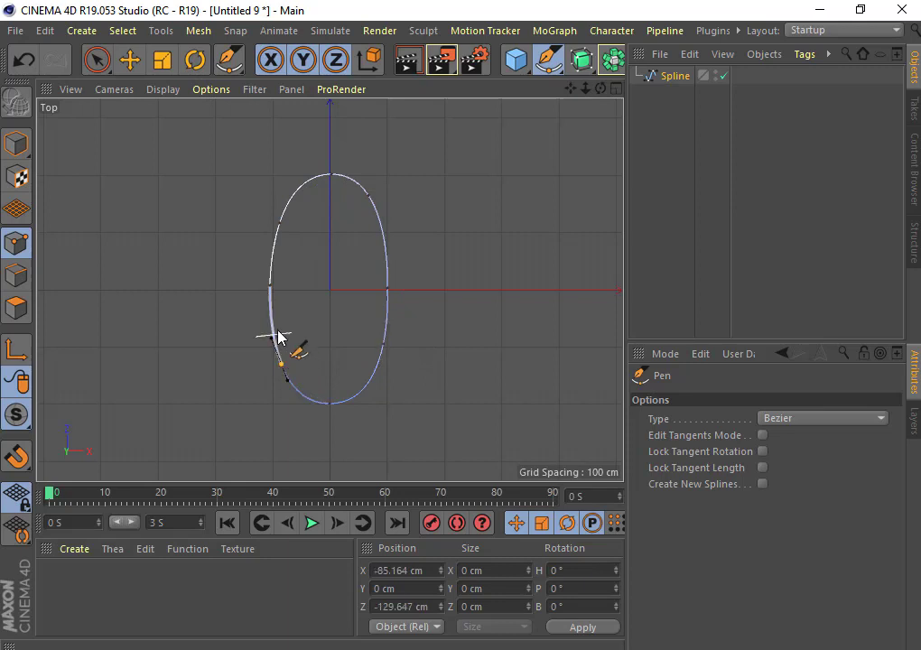
click(270, 319)
click(291, 197)
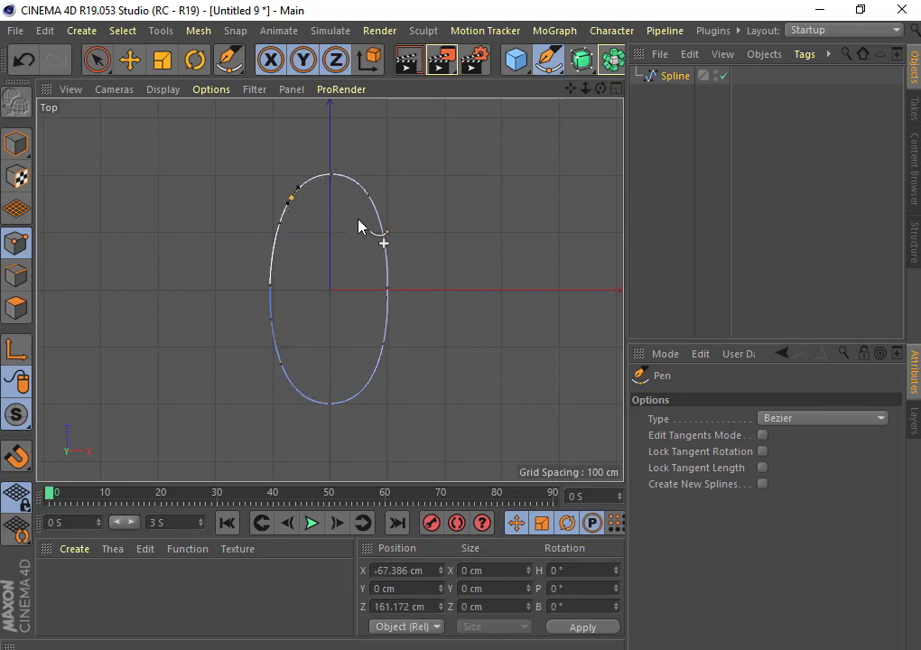
click(376, 379)
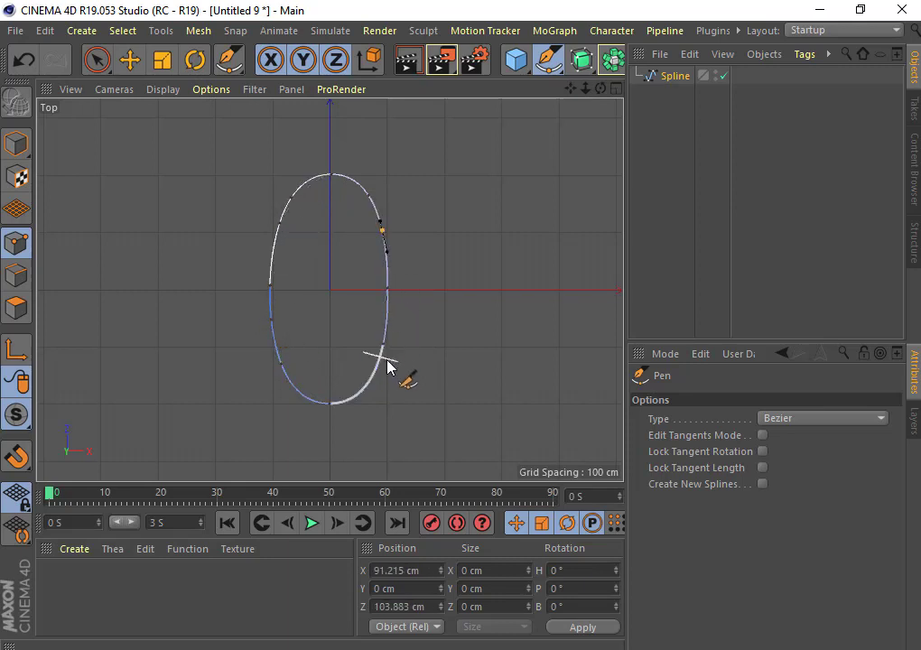
click(300, 393)
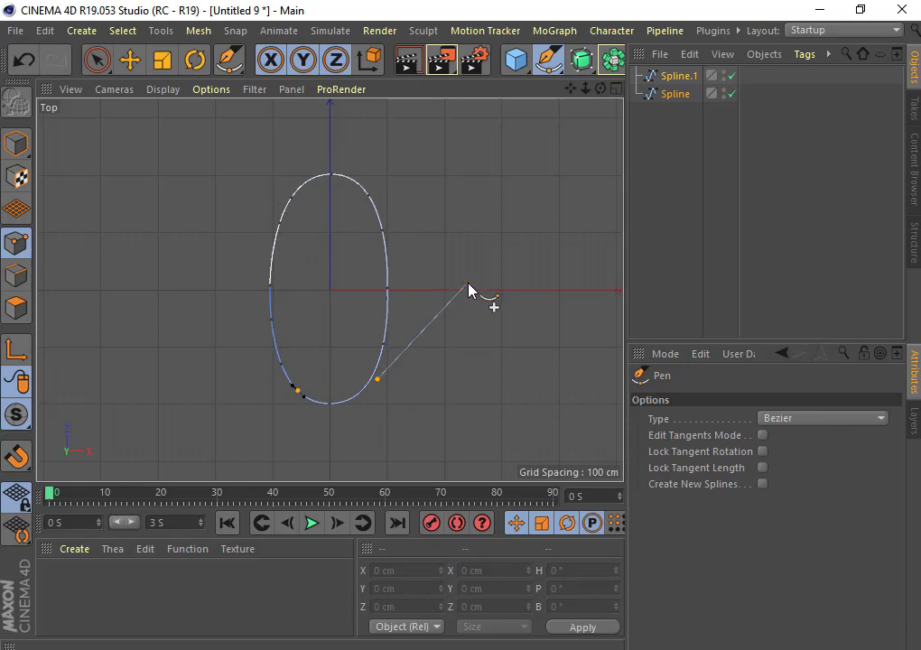
key(Escape)
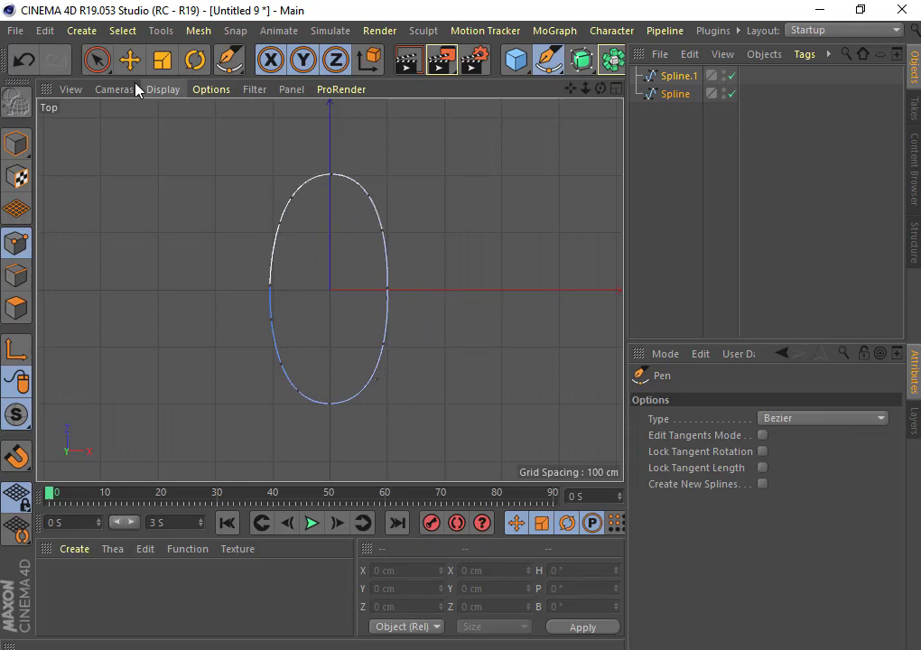
Step: With the Move tool, push the right-side points outward into a sharper corner
click(129, 60)
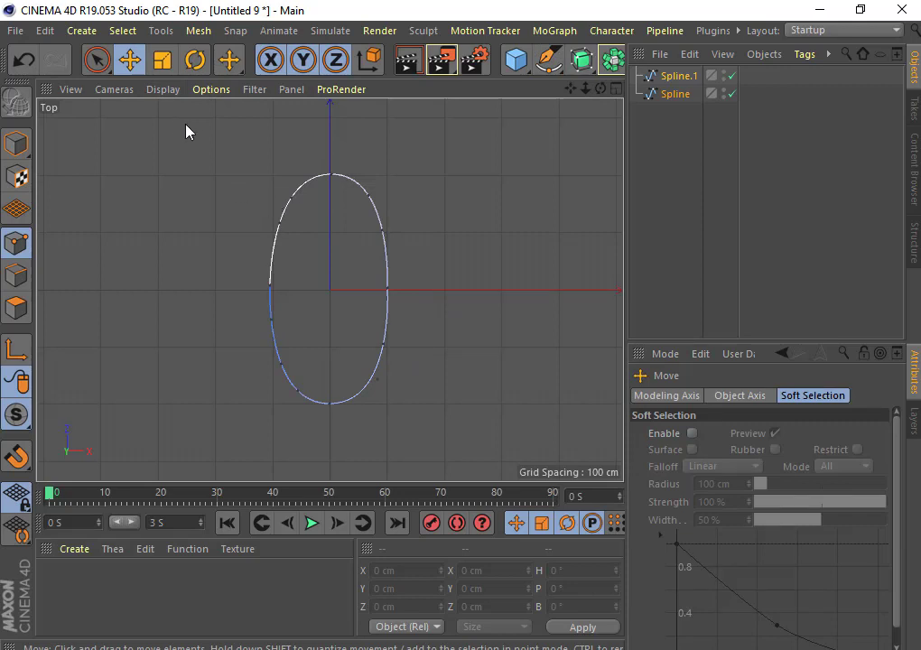
mouse_move(291, 197)
mouse_down()
mouse_move(269, 180)
mouse_move(288, 192)
mouse_up()
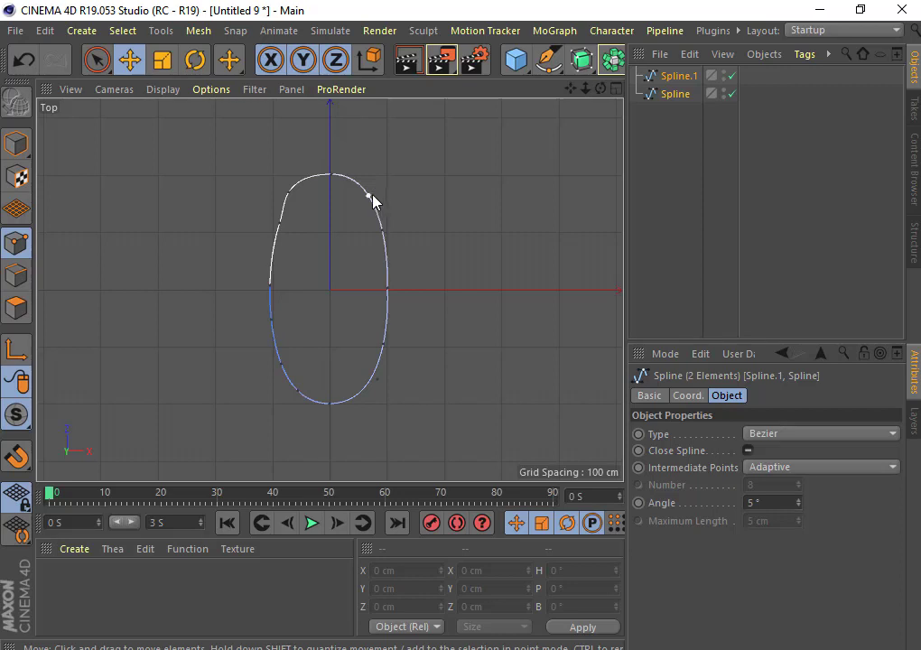
mouse_move(374, 197)
mouse_down()
mouse_move(380, 179)
mouse_move(380, 197)
mouse_move(418, 221)
mouse_move(386, 235)
mouse_up()
click(380, 232)
click(386, 240)
mouse_move(387, 291)
mouse_down()
mouse_move(406, 287)
mouse_move(395, 290)
mouse_up()
click(352, 190)
click(372, 194)
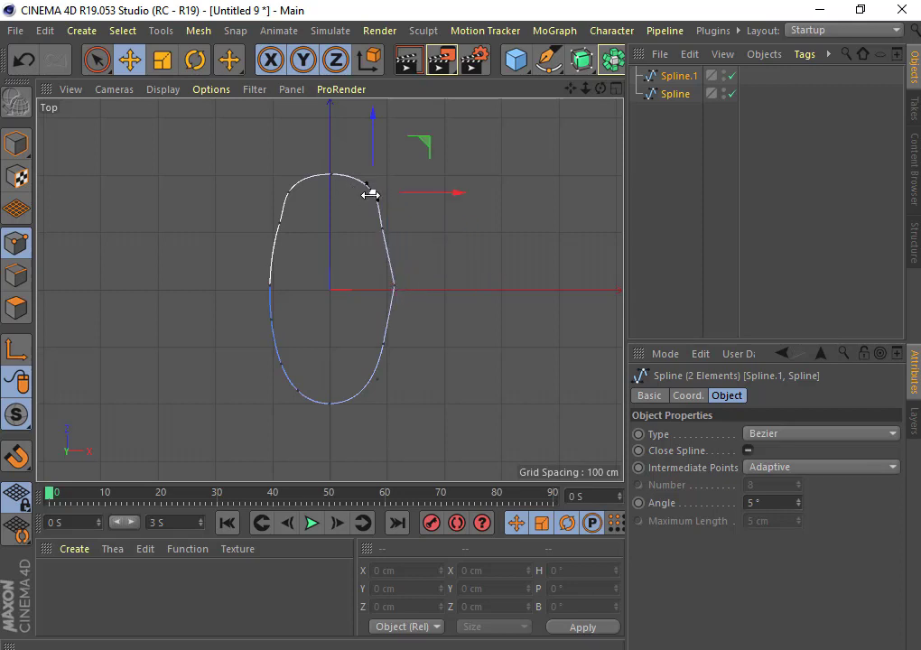
mouse_move(375, 193)
mouse_down()
mouse_move(401, 185)
mouse_move(373, 192)
mouse_up()
click(442, 235)
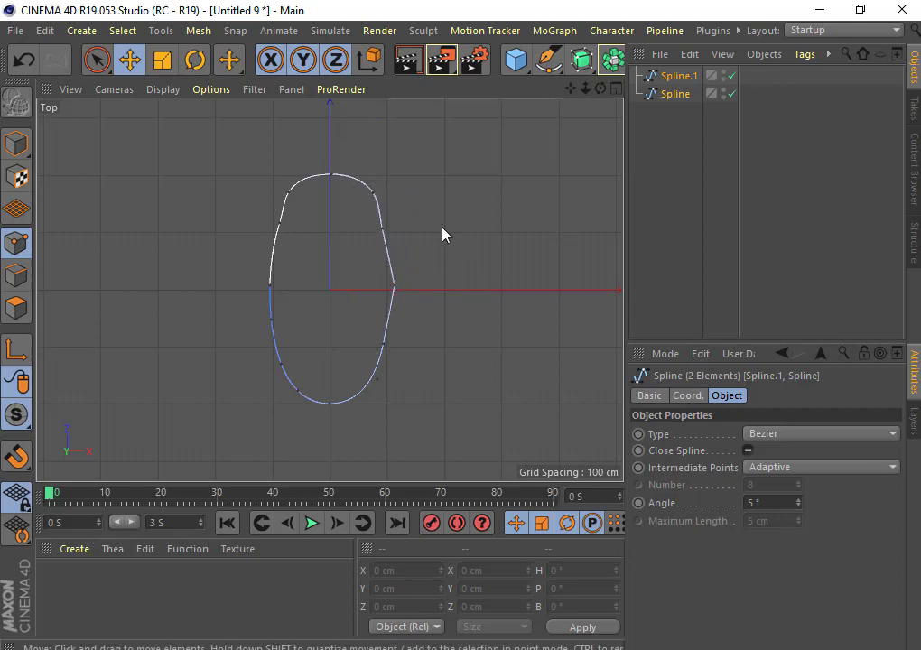
click(547, 61)
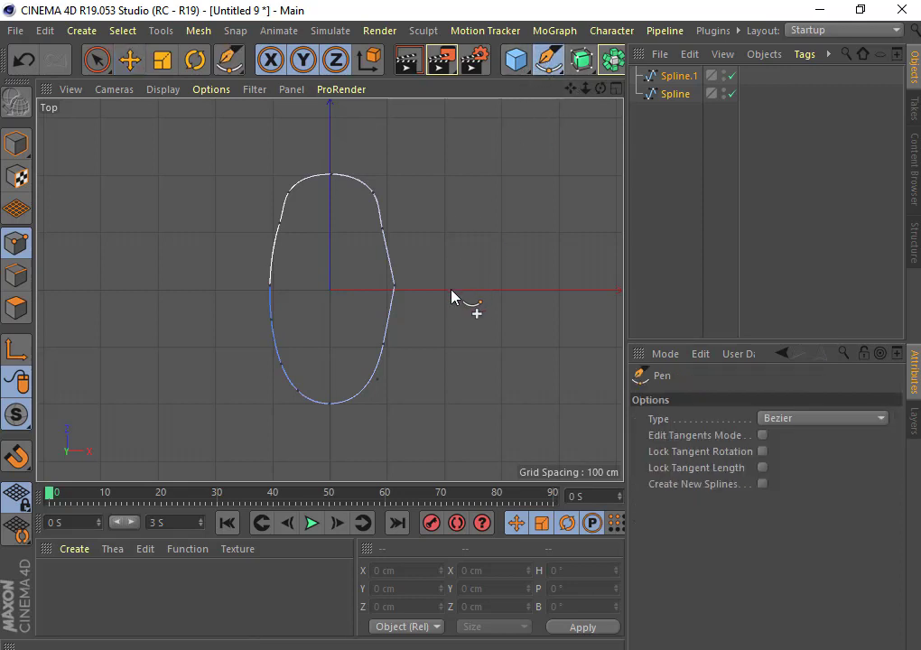
Step: Draw a closed spline right of the oval with a curved top point and two lower corner points
click(451, 289)
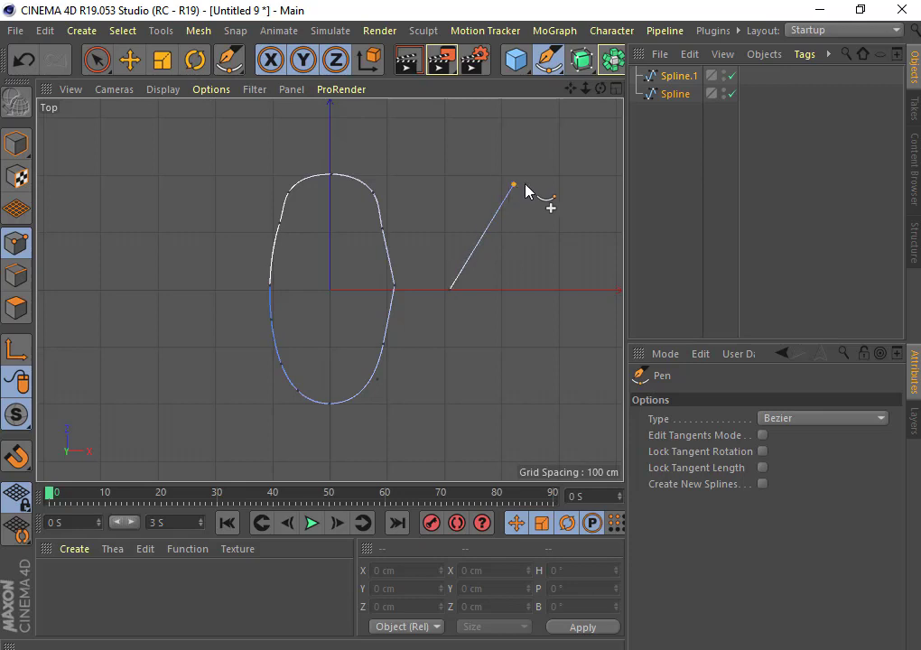
mouse_move(514, 184)
mouse_down()
mouse_move(556, 176)
mouse_move(554, 184)
mouse_up()
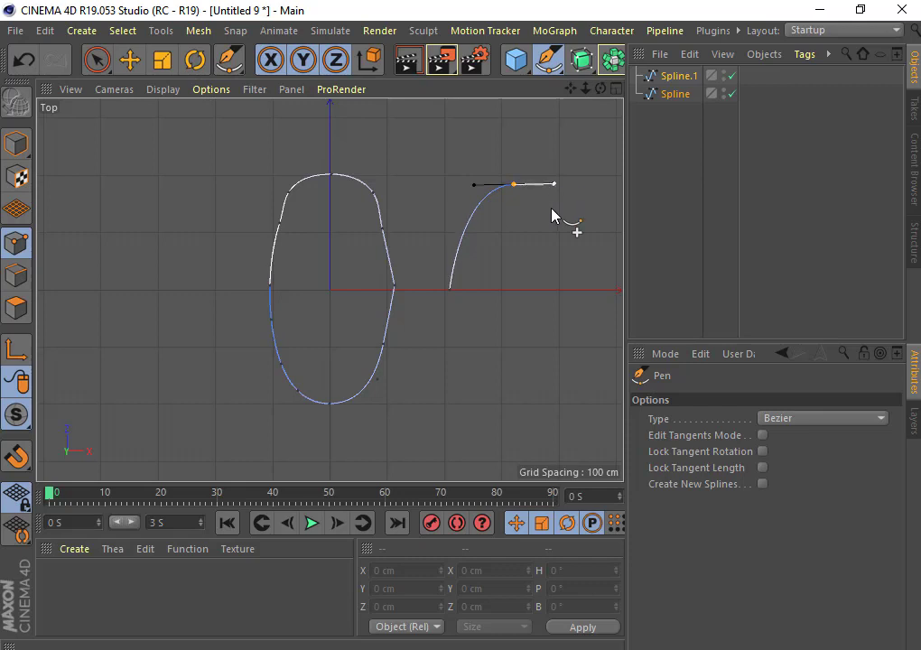
click(560, 289)
click(528, 343)
click(442, 294)
Step: Rotate the new spline's top-point tangent until the top curve is rounded and its handle sits near horizontal
click(514, 185)
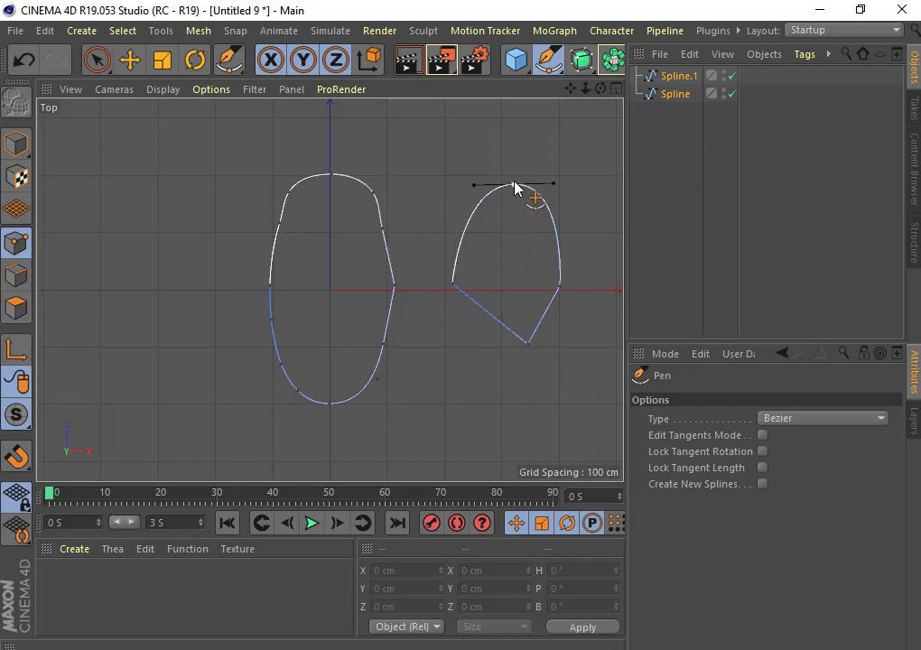
mouse_move(555, 187)
mouse_down()
mouse_move(562, 179)
mouse_move(561, 190)
mouse_up()
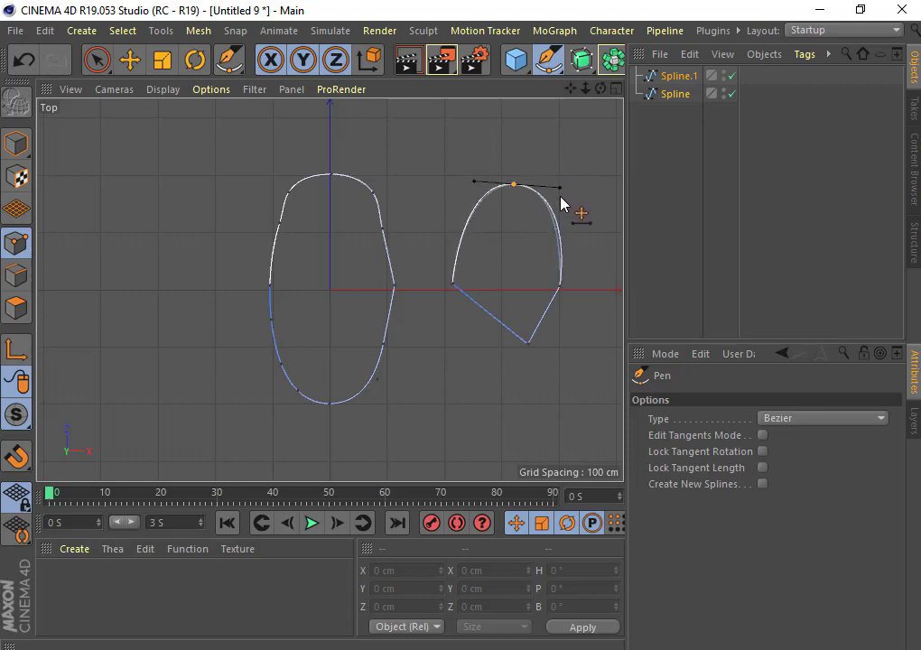
click(373, 192)
click(514, 184)
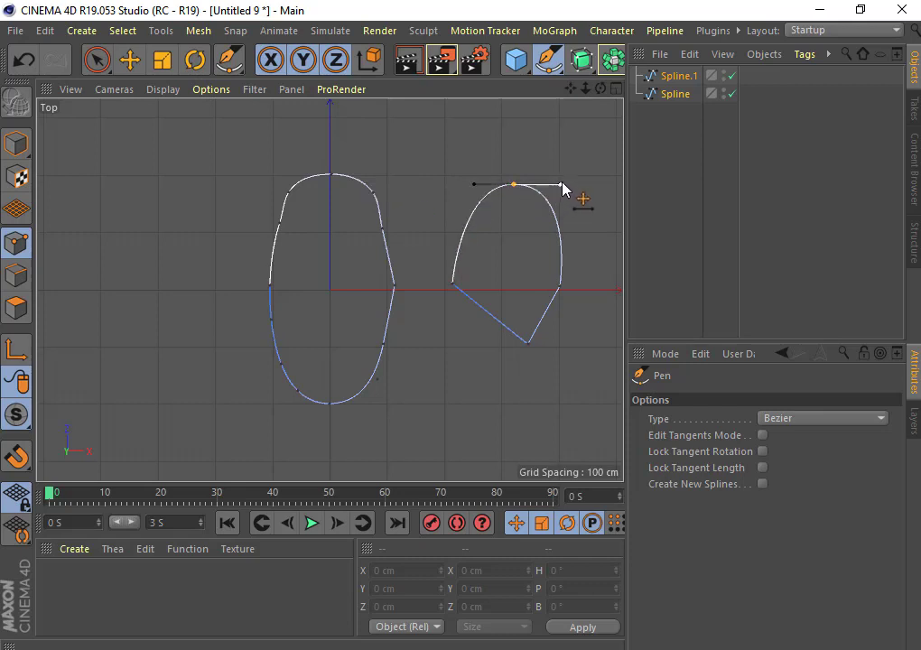
mouse_move(559, 185)
mouse_down()
mouse_move(560, 168)
mouse_move(542, 191)
mouse_move(552, 190)
mouse_up()
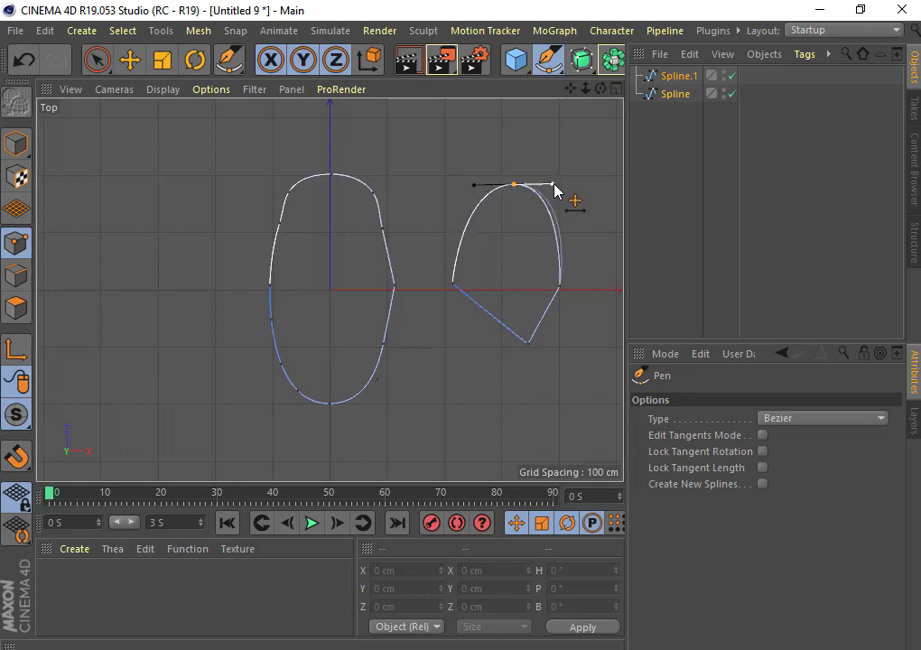
mouse_move(552, 188)
mouse_down()
mouse_move(546, 206)
mouse_move(551, 185)
mouse_up()
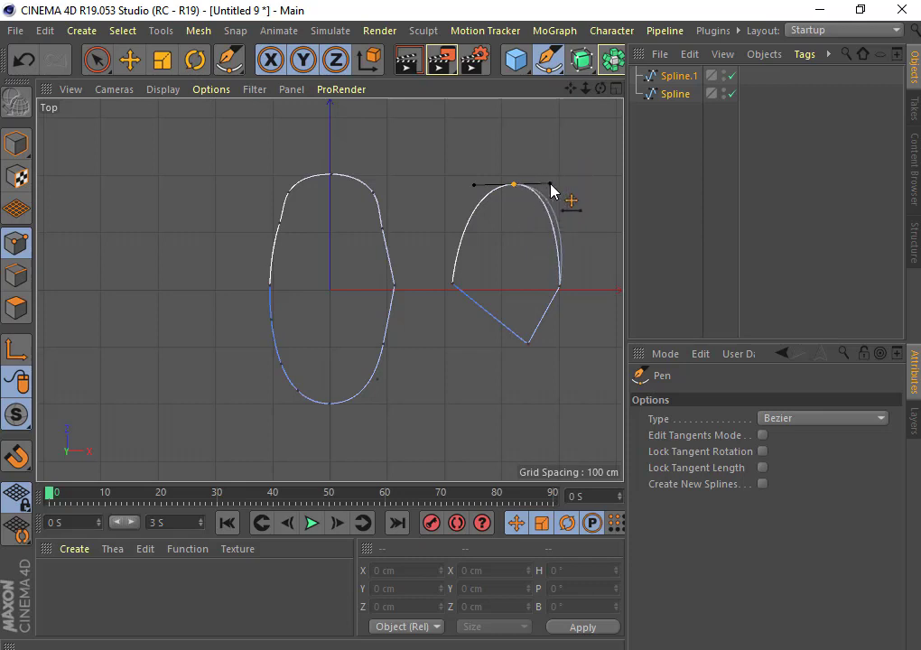
drag(551, 185, 552, 185)
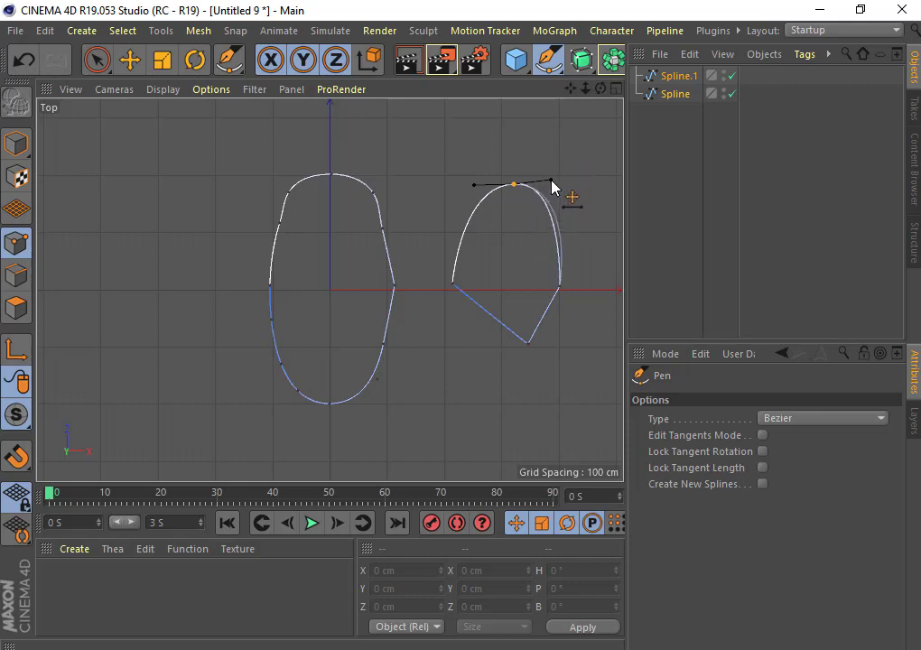
Step: With the Move tool, shift the right spline's top point left along X
click(130, 59)
drag(514, 123, 525, 154)
drag(599, 192, 577, 190)
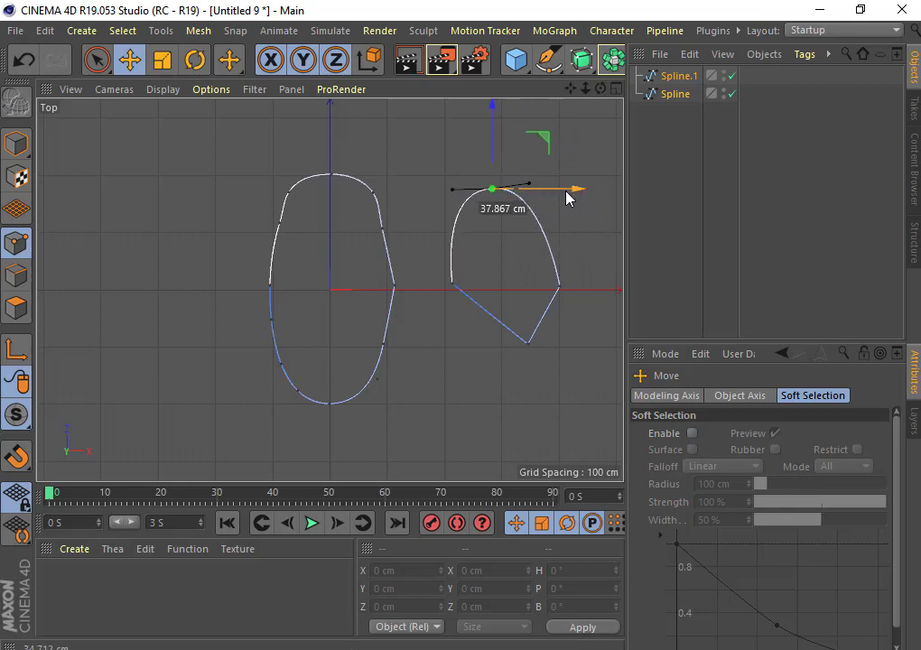
Step: Pull the oval's upper-right point sideways to dent it into a bean-like outline
click(372, 193)
mouse_move(461, 199)
mouse_down()
mouse_move(431, 203)
mouse_move(472, 203)
mouse_up()
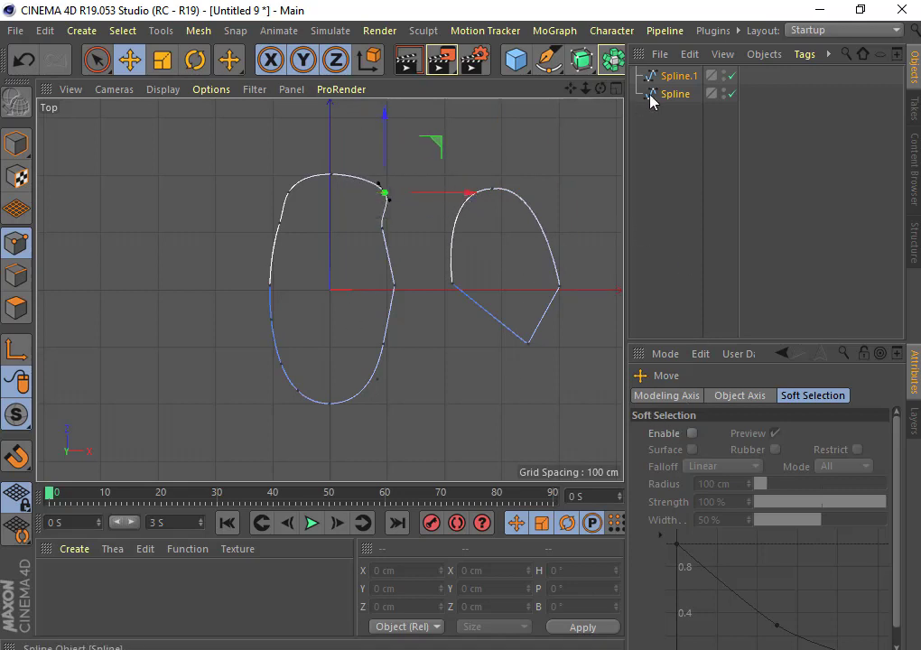
click(679, 76)
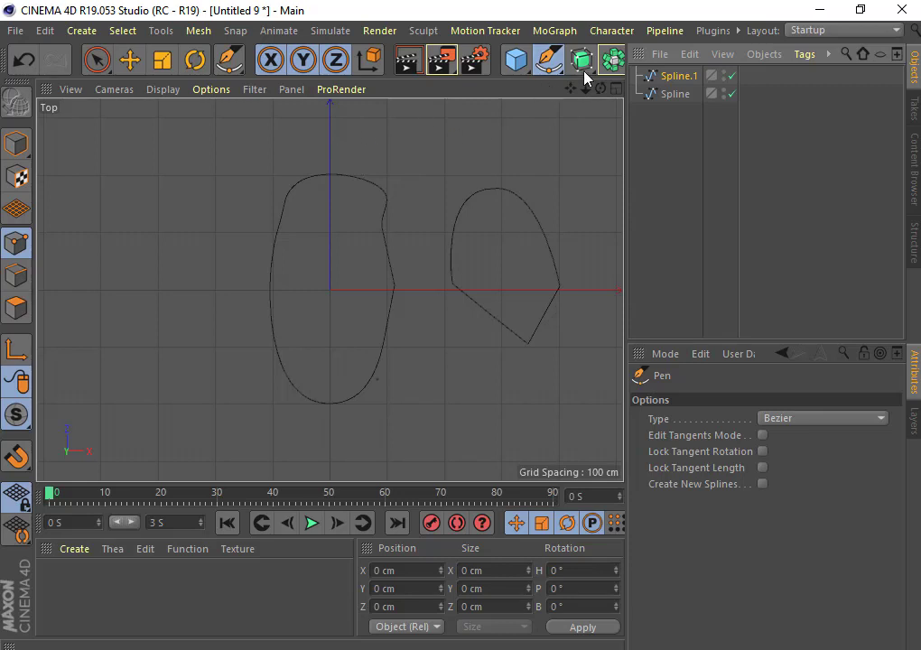
Step: Delete both existing splines from the scene
click(533, 64)
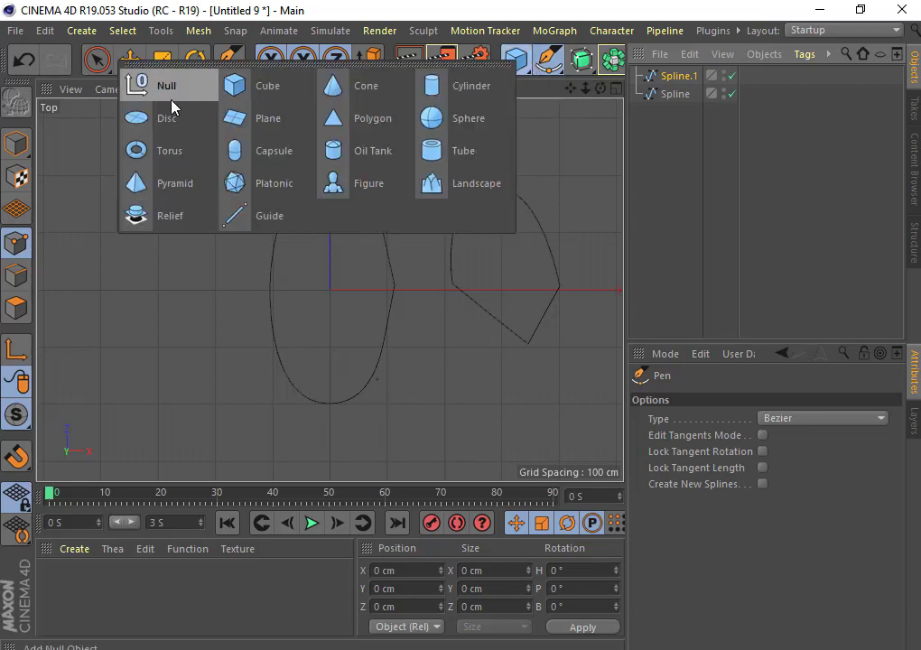
click(544, 60)
click(551, 63)
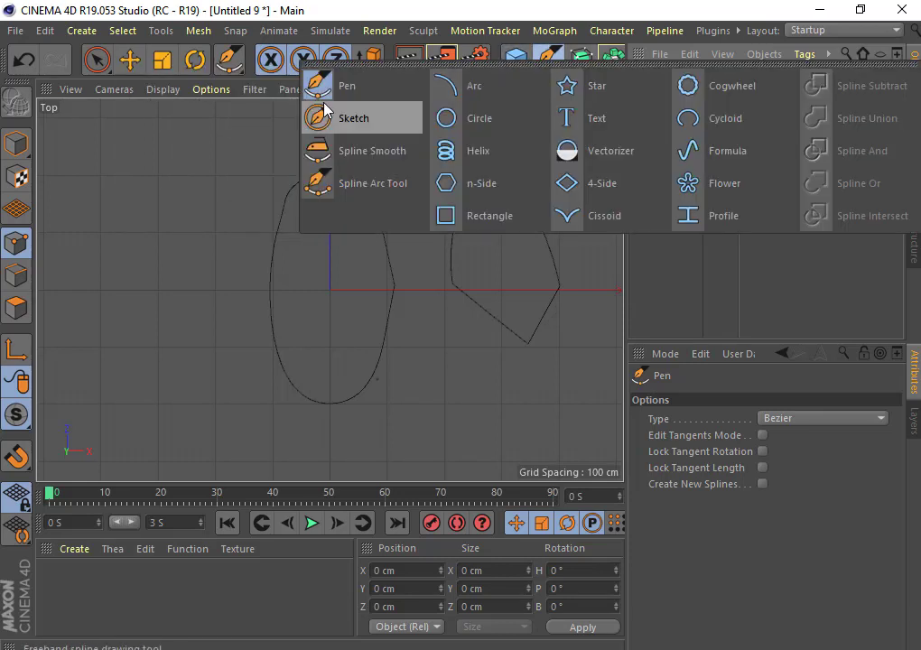
click(543, 362)
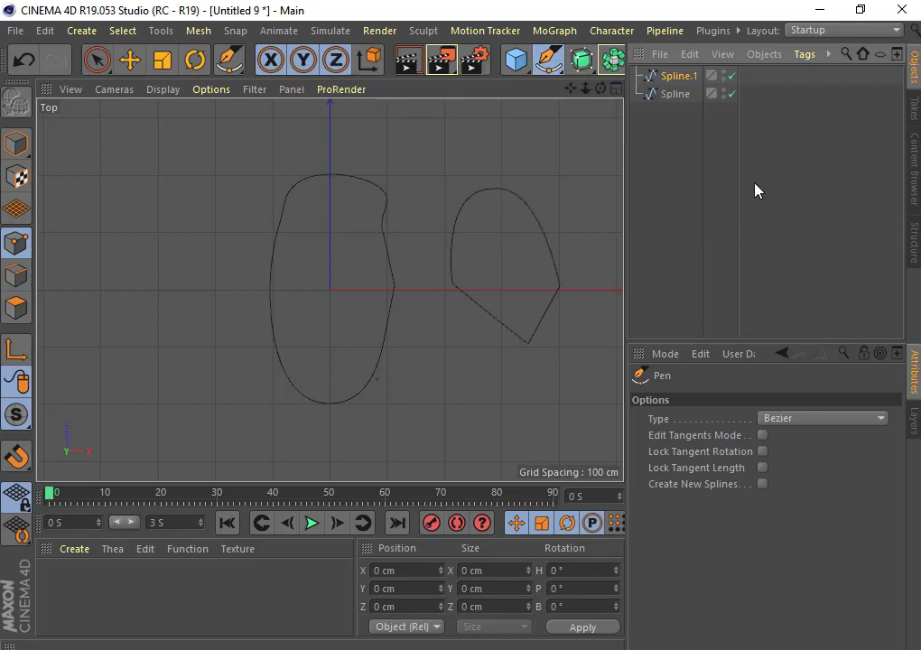
drag(743, 180, 650, 76)
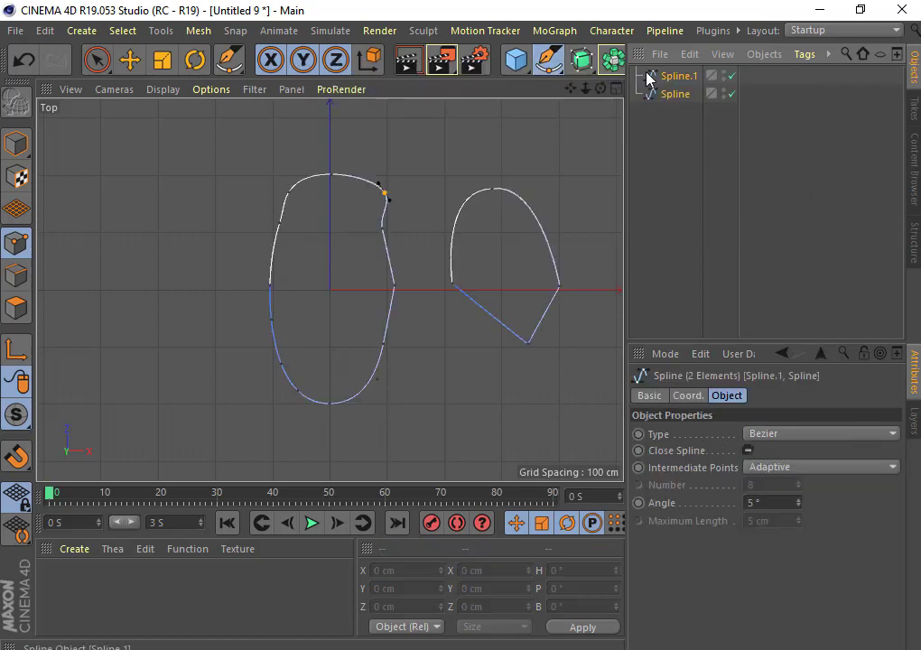
key(Delete)
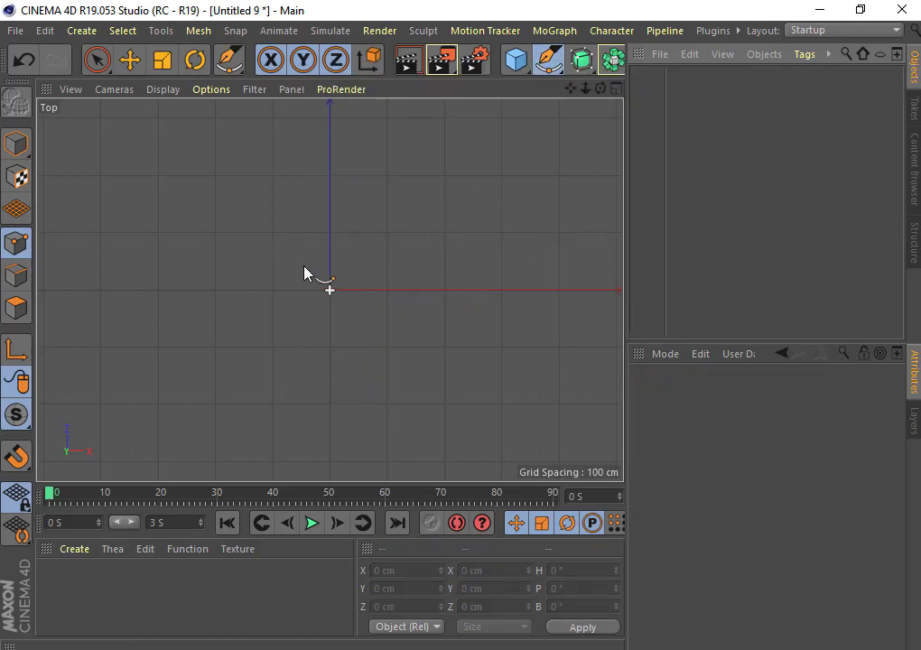
Step: Place a single point to start a new spline and reactivate the Pen tool
click(303, 267)
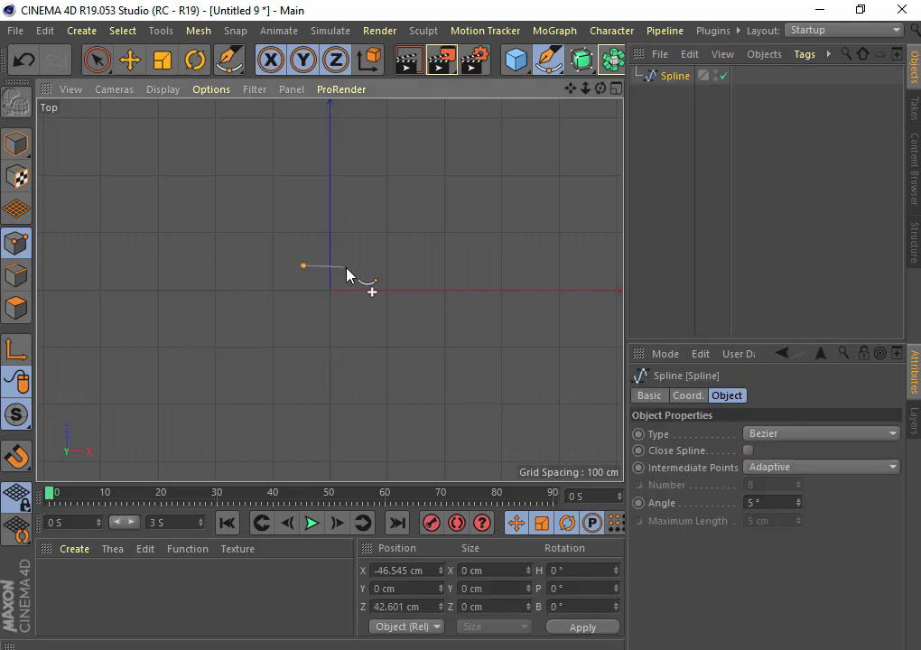
click(548, 59)
click(372, 90)
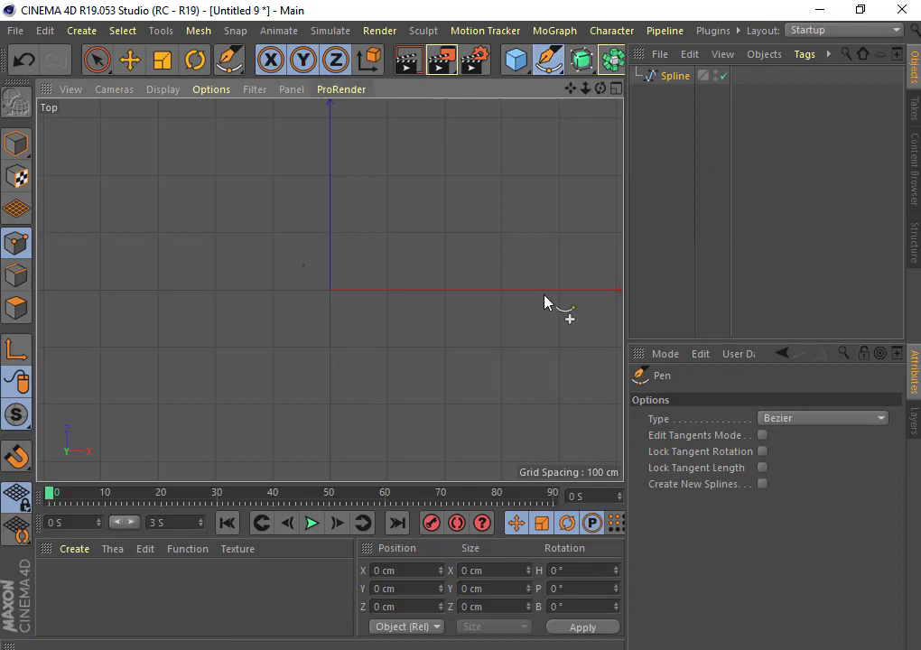
click(785, 422)
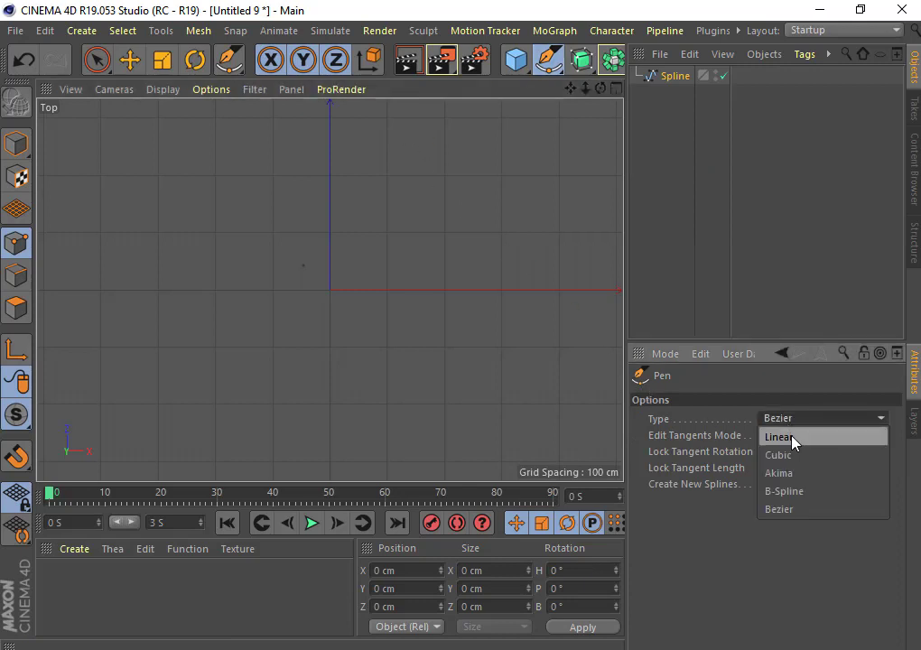
Step: Set the Pen type to Linear and place corners across the top, down the right and along the bottom
click(793, 438)
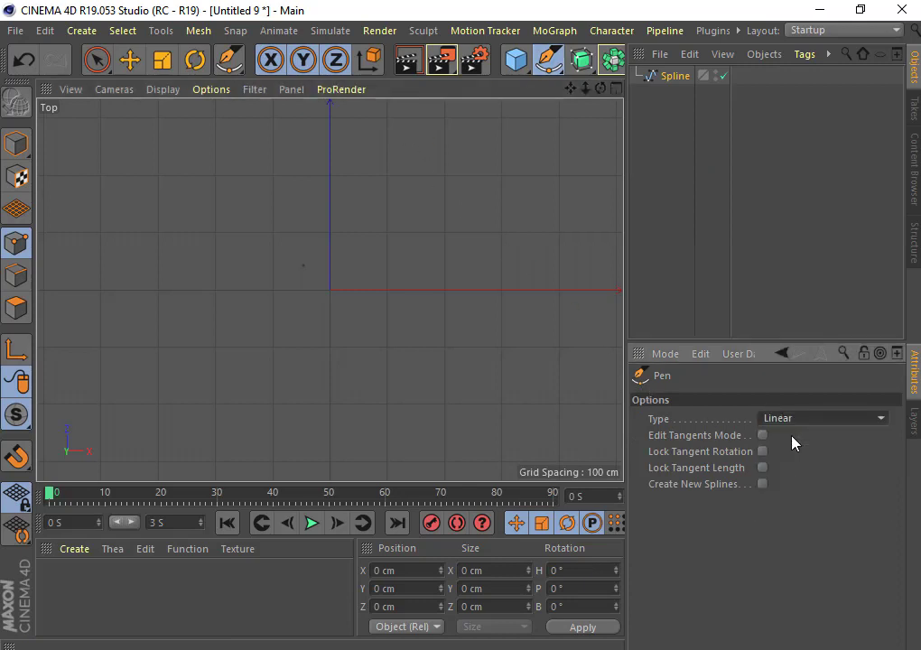
click(160, 287)
click(310, 170)
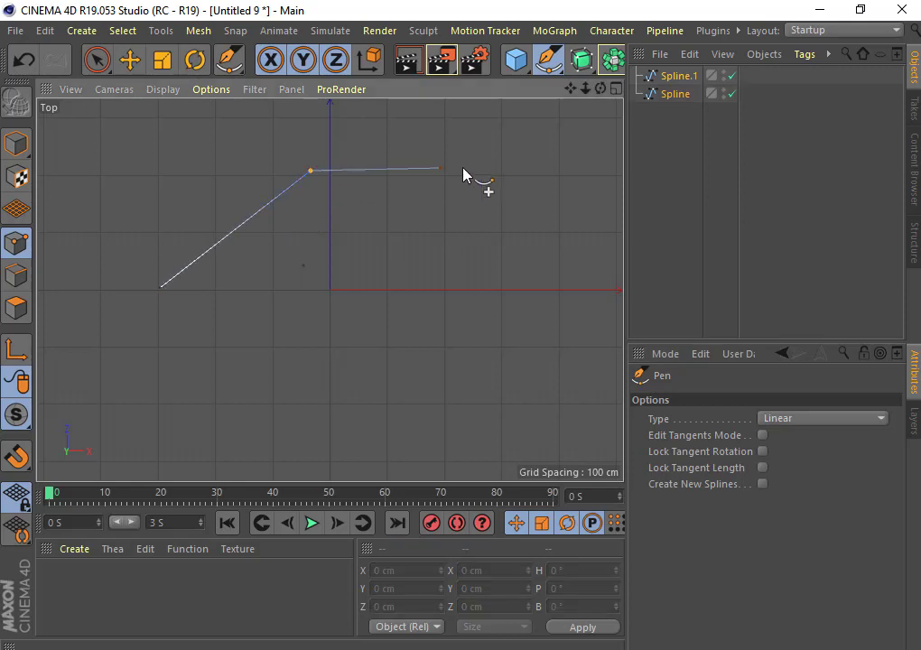
click(466, 167)
click(480, 274)
click(511, 385)
click(415, 391)
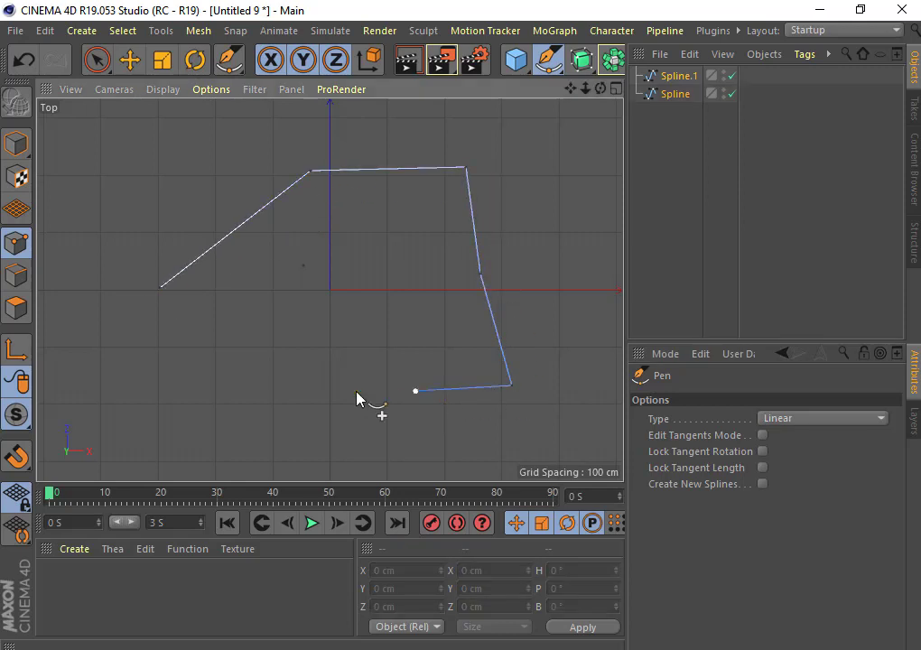
click(283, 394)
Step: Add an inward notch and a left corner, closing the Linear spline on its first point
click(277, 340)
click(330, 298)
click(293, 262)
click(251, 300)
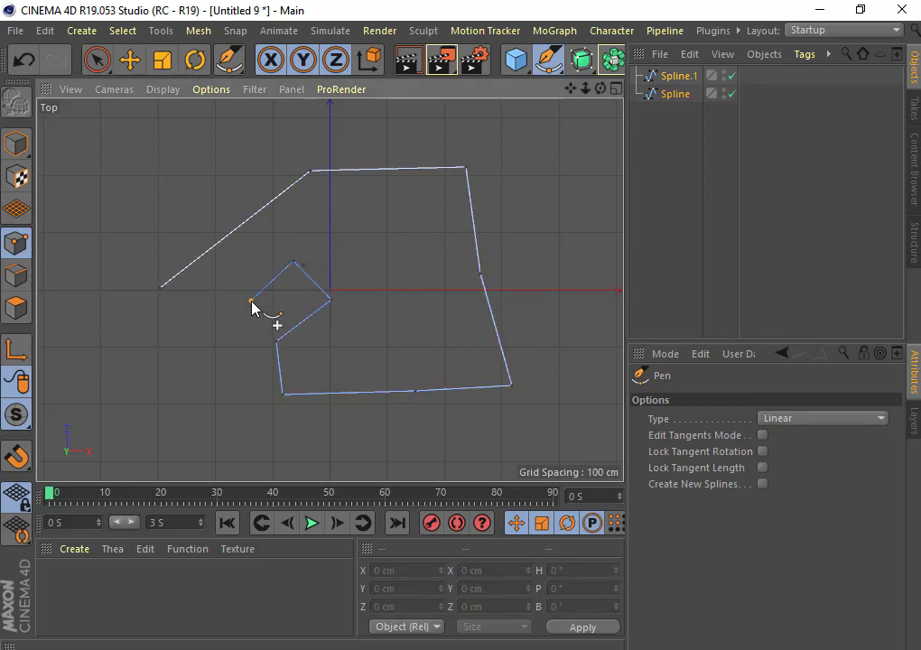
click(222, 390)
click(123, 337)
click(160, 287)
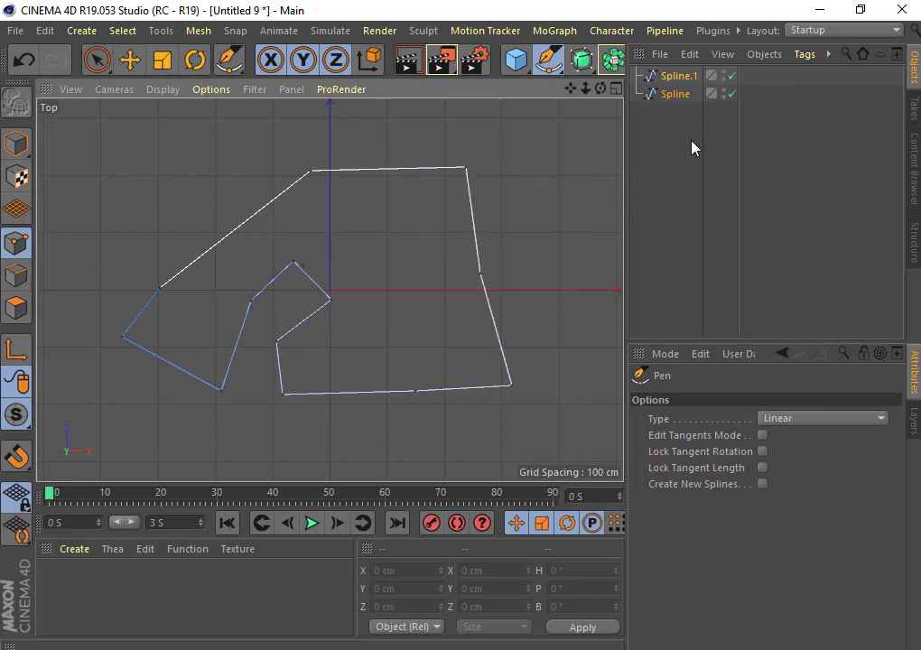
drag(694, 155, 656, 85)
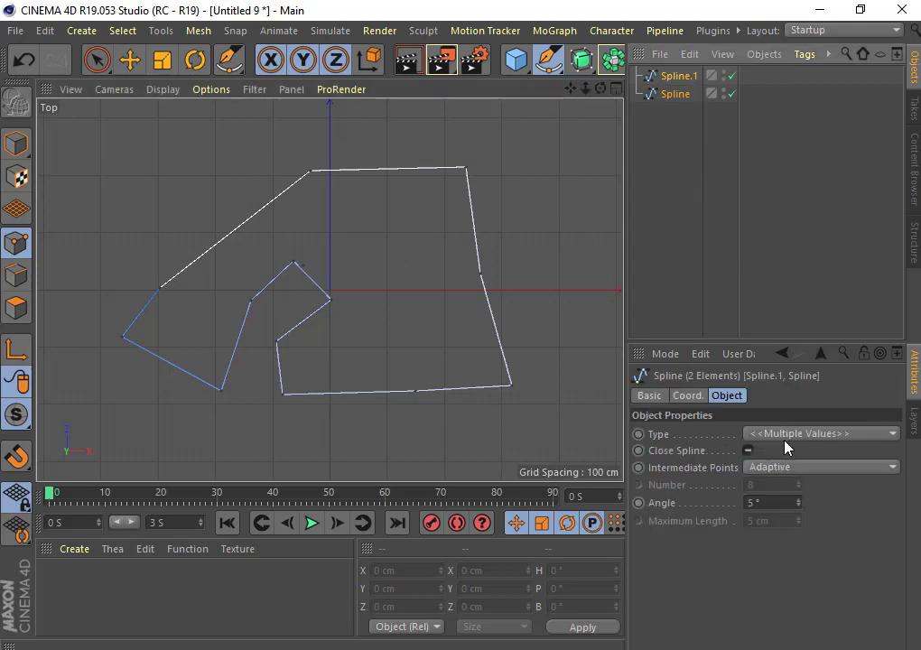
Step: Delete both splines and start a new spline with the Pen type set to Cubic
drag(729, 150, 644, 68)
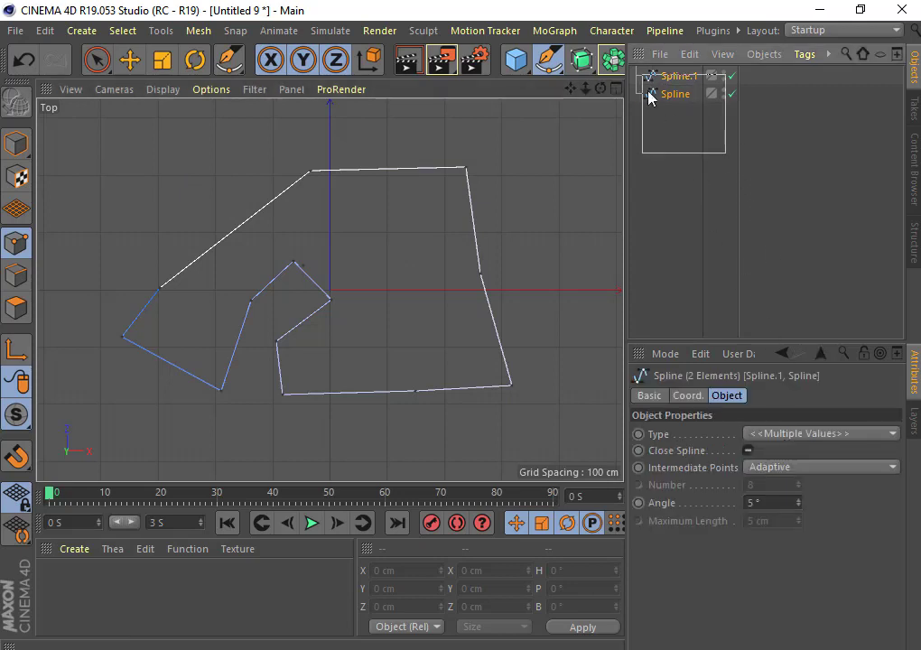
key(Delete)
click(330, 236)
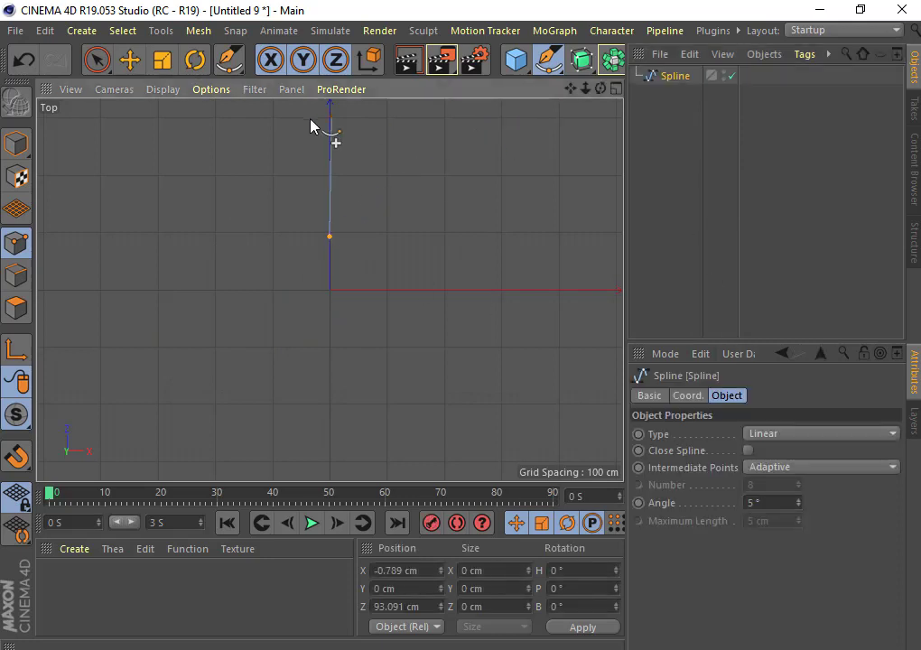
click(227, 60)
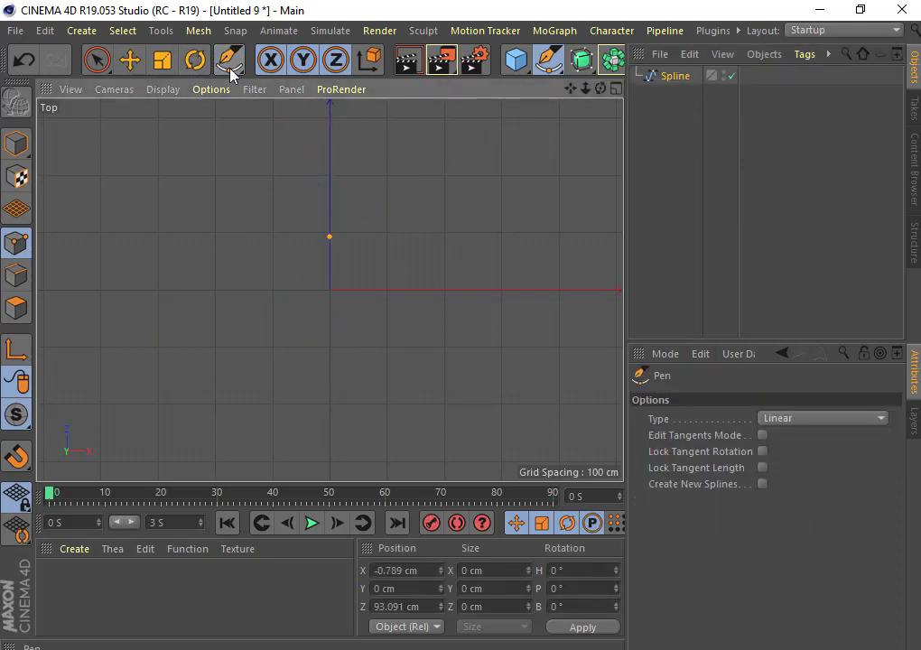
click(792, 419)
click(796, 456)
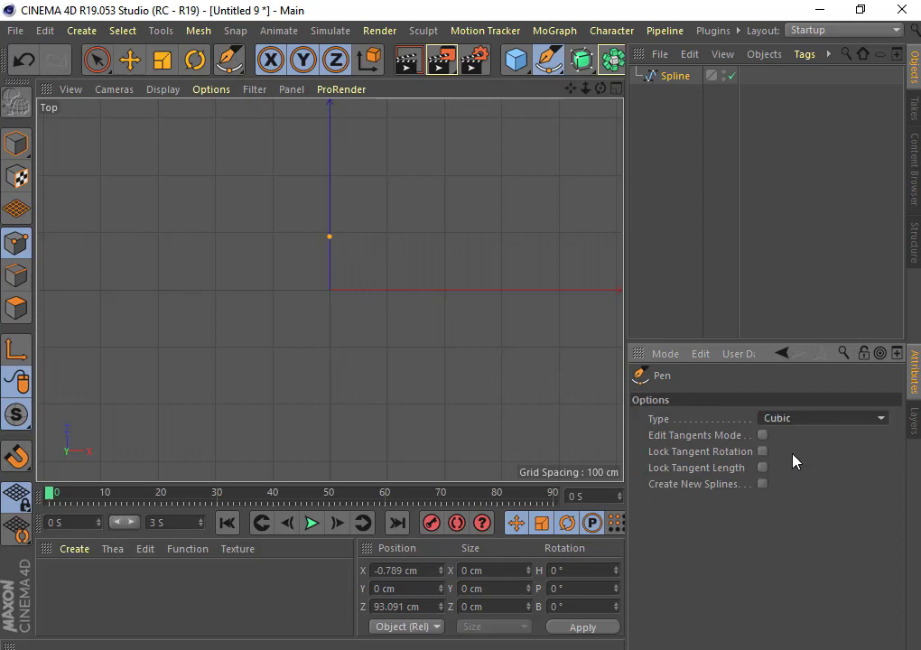
Step: Add Cubic points looping up the left side, across the top and down the right
click(288, 289)
click(164, 309)
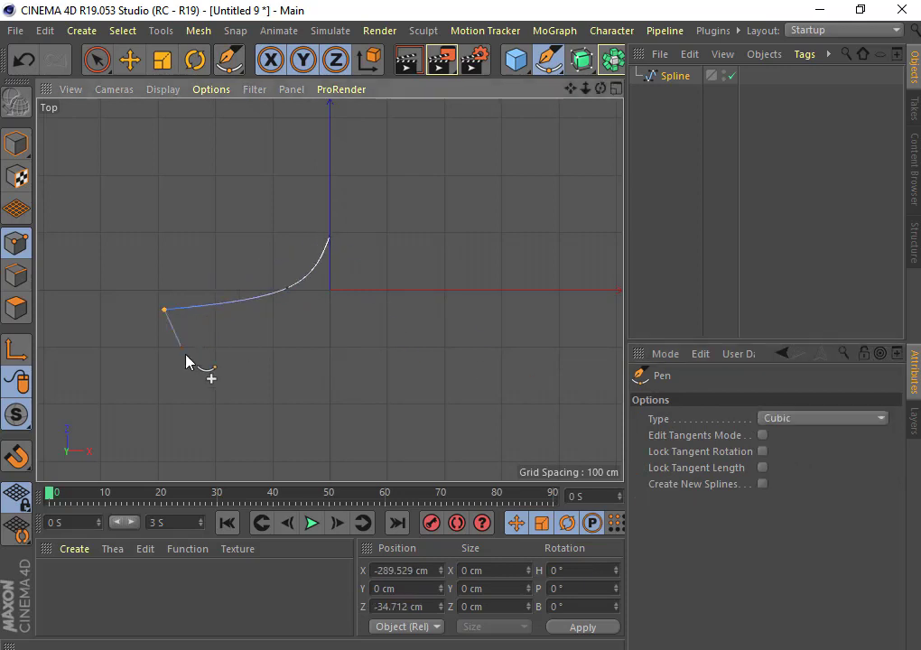
click(127, 232)
click(177, 184)
click(232, 165)
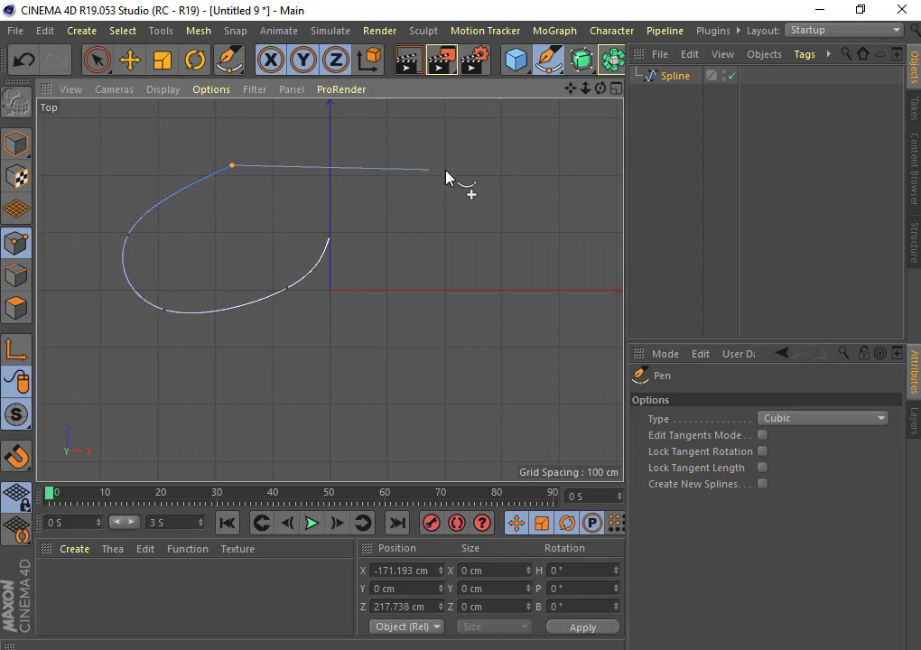
click(479, 156)
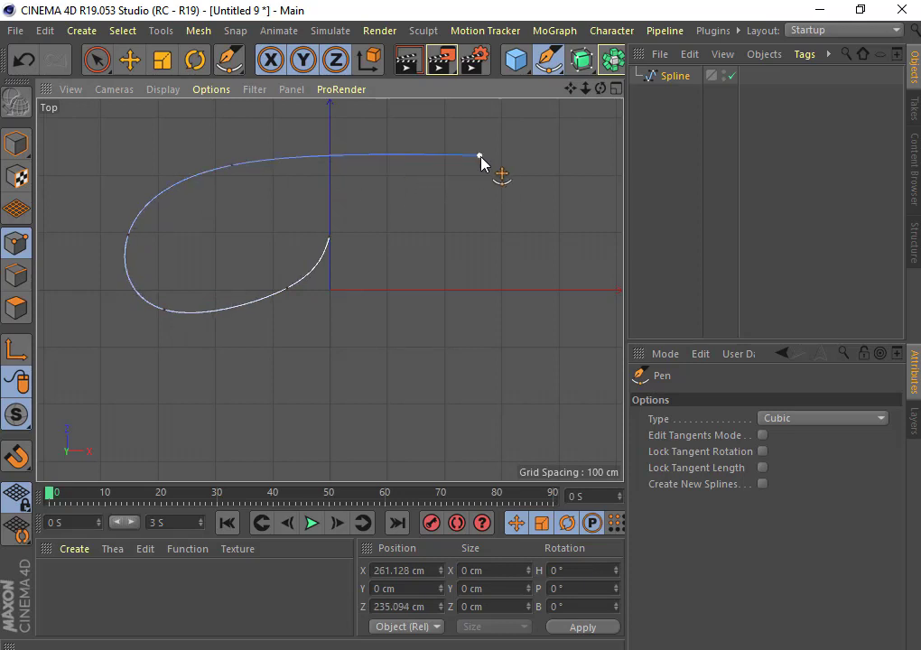
click(523, 268)
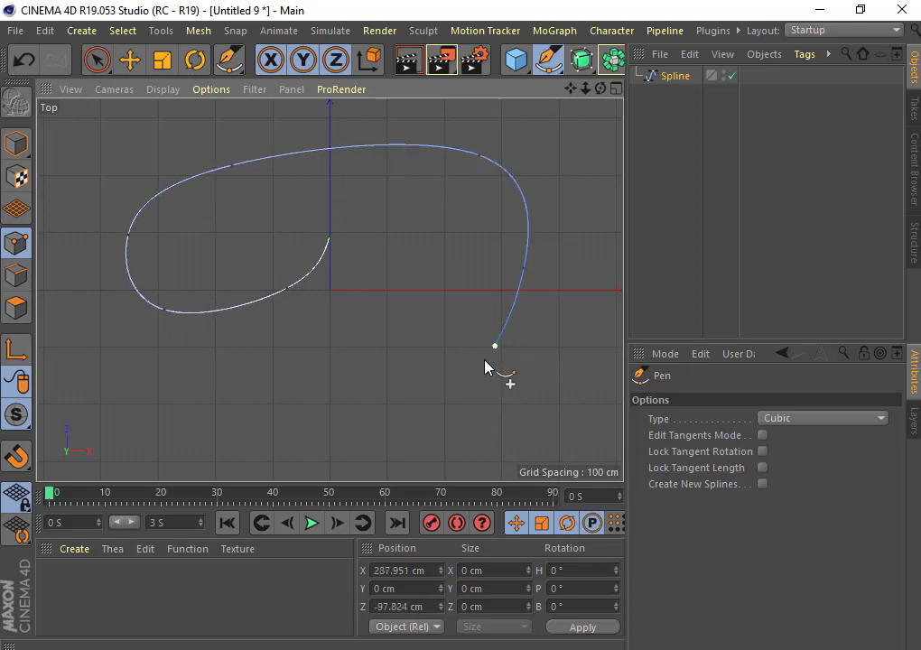
click(495, 346)
Step: Loop the curve back through the centre, close the Cubic spline at its start, then delete it
click(350, 411)
click(277, 383)
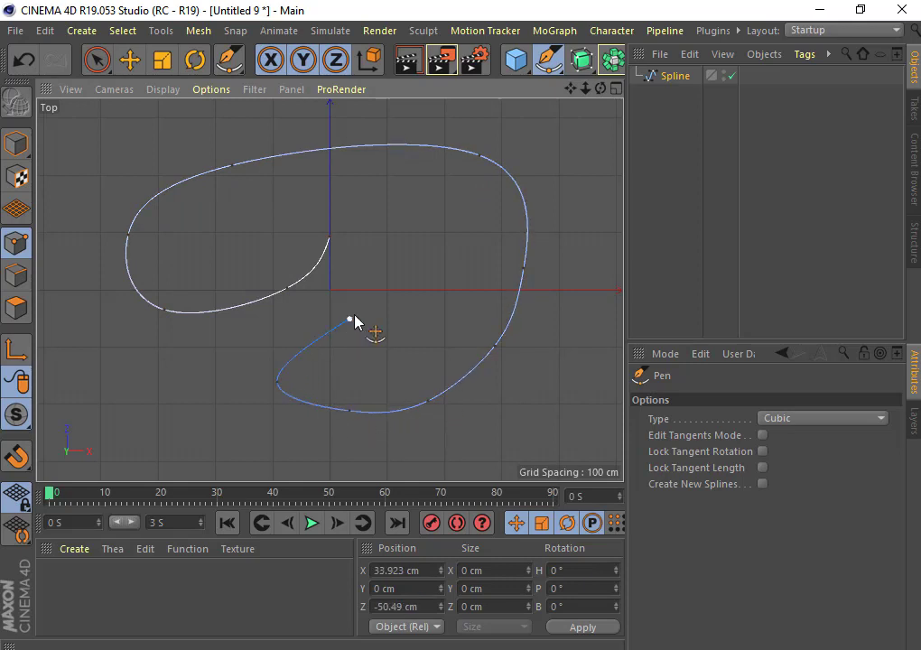
click(350, 318)
click(435, 197)
click(382, 190)
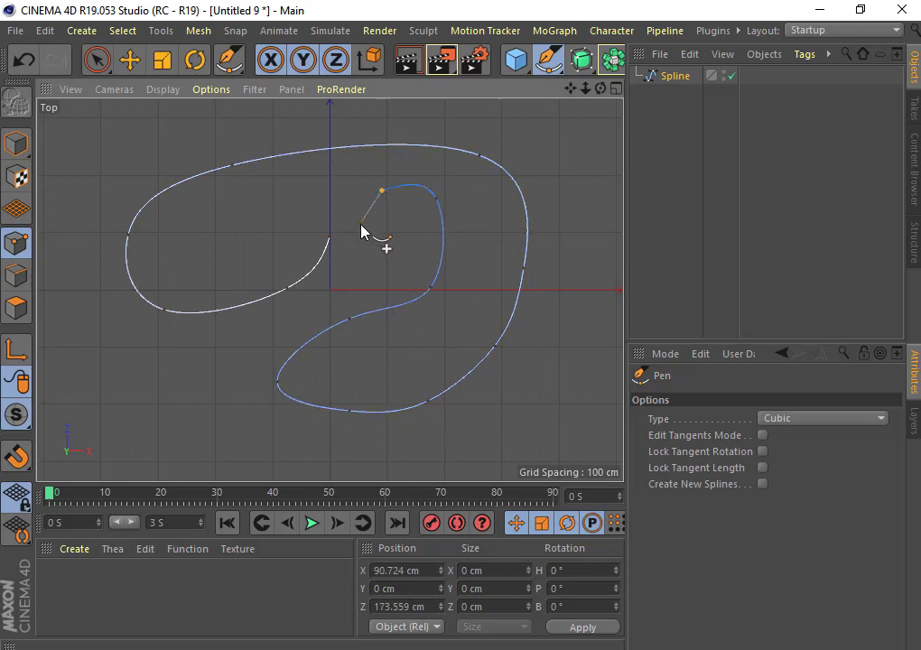
click(360, 224)
click(330, 238)
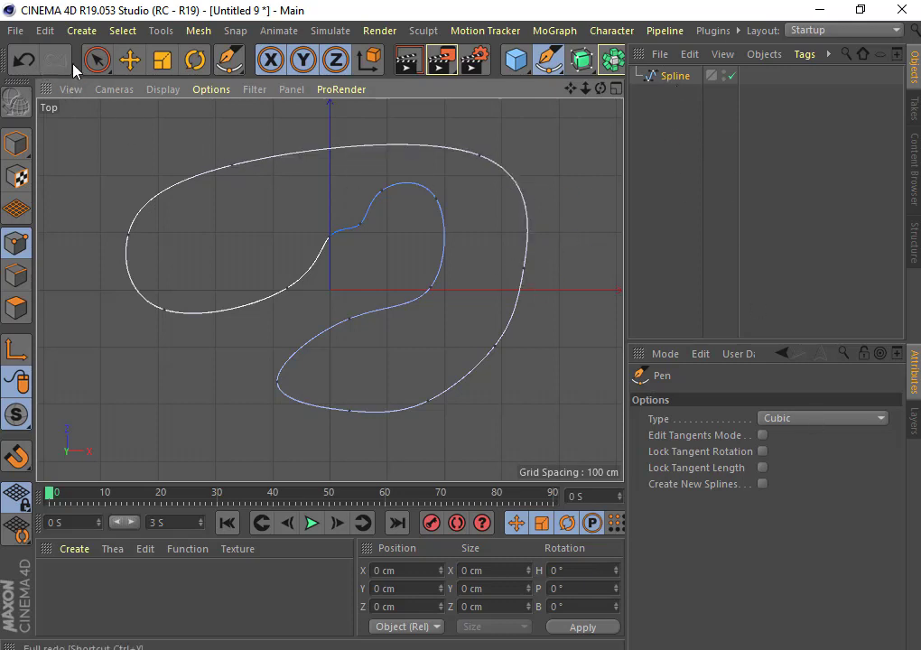
click(677, 78)
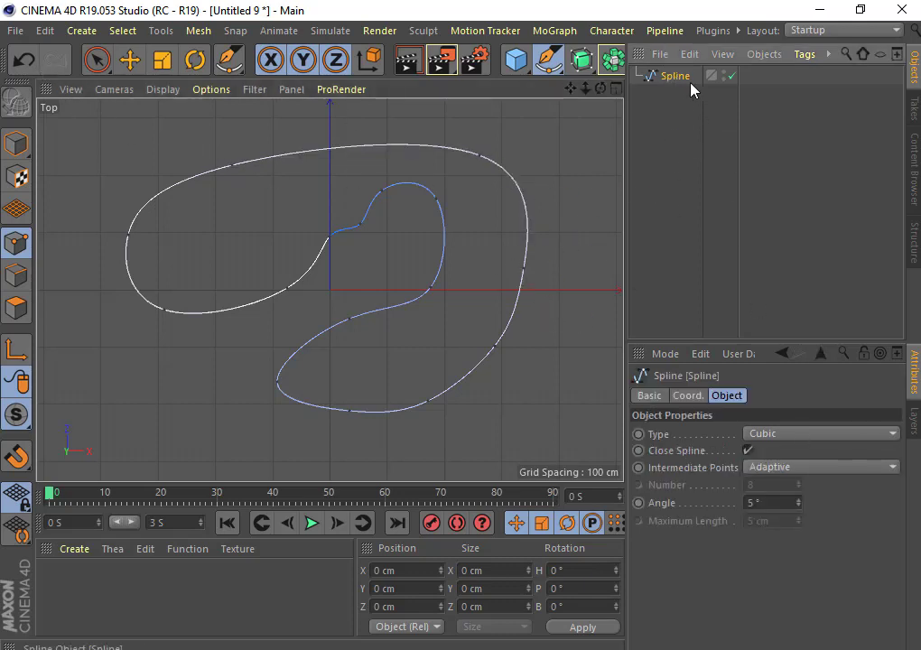
key(Delete)
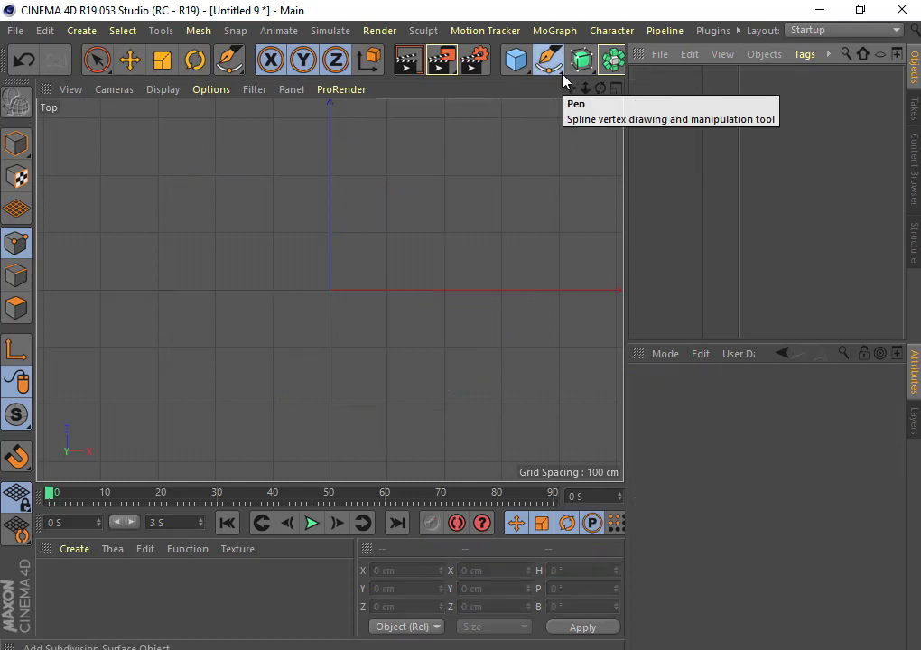
Step: Activate the Pen tool with its spline type set to Akima
click(559, 76)
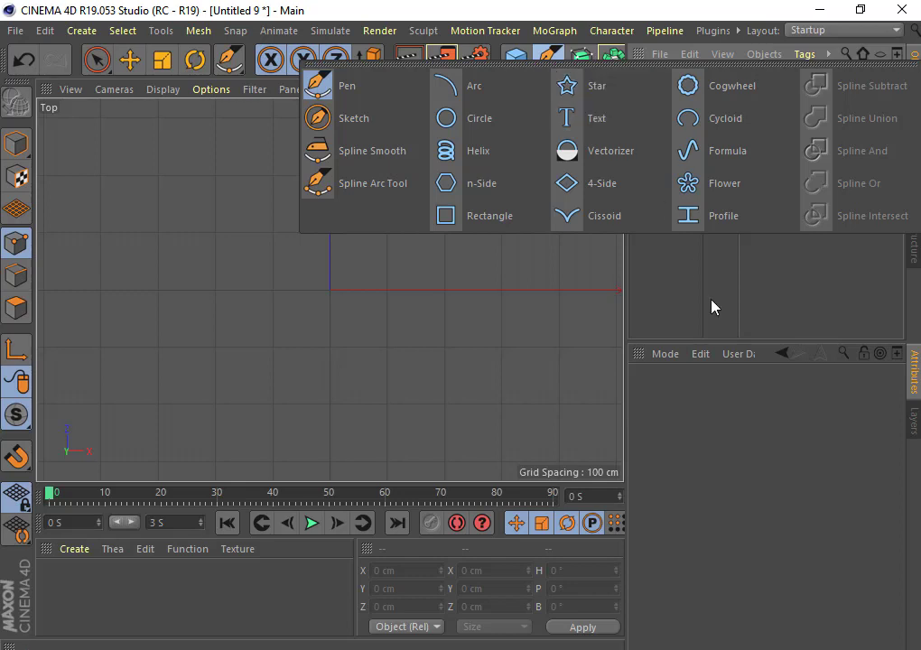
click(557, 65)
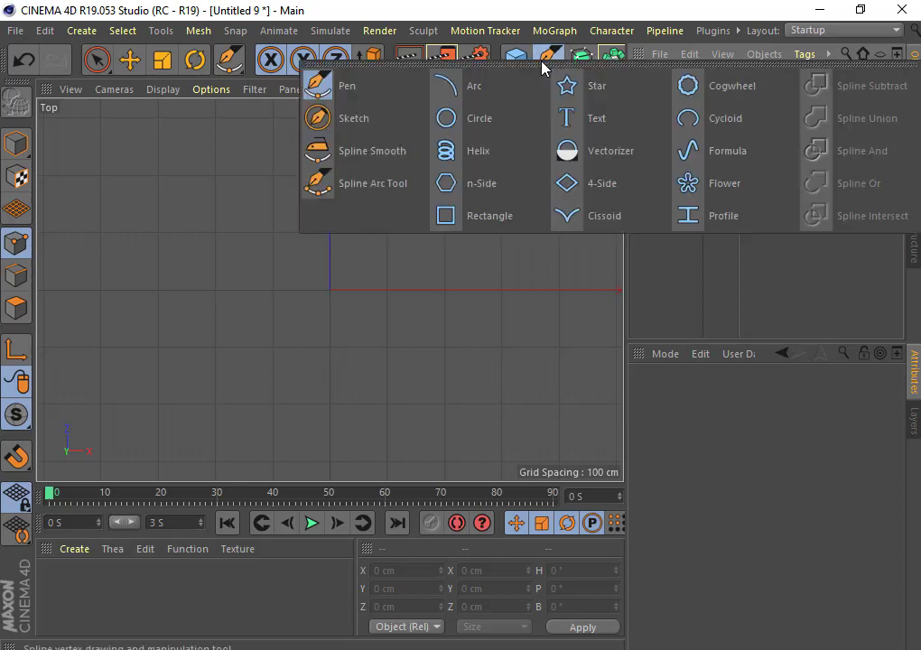
click(353, 87)
click(790, 422)
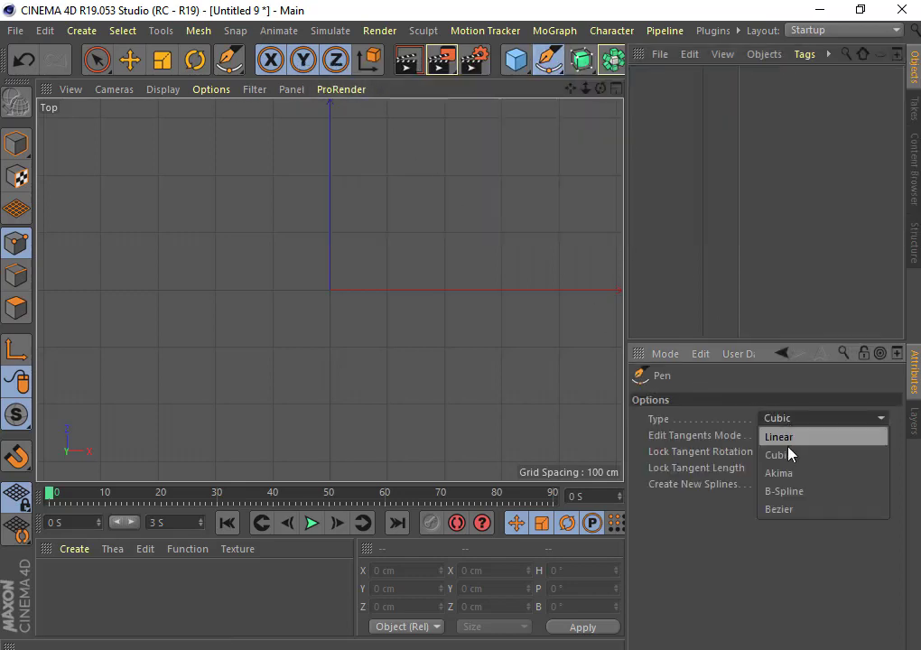
click(794, 482)
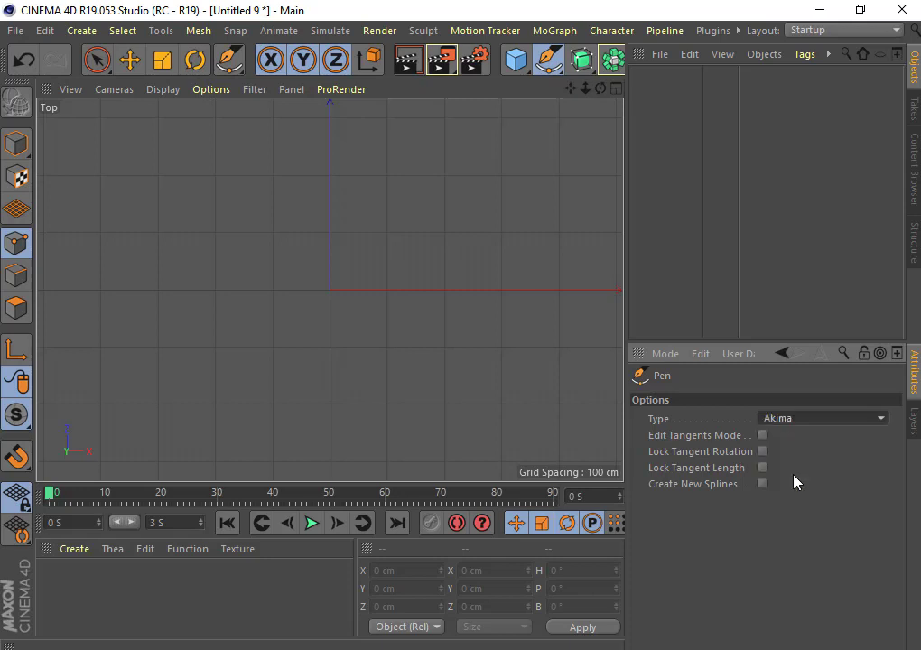
Step: Place Akima points from left of centre, around the right and bottom, and back toward the centre
click(160, 267)
click(312, 197)
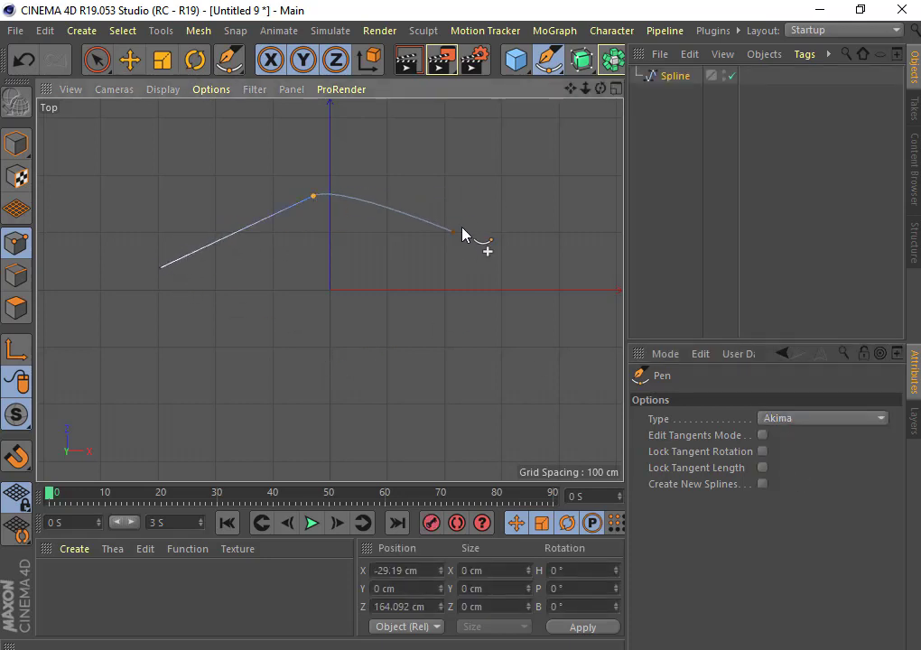
click(468, 219)
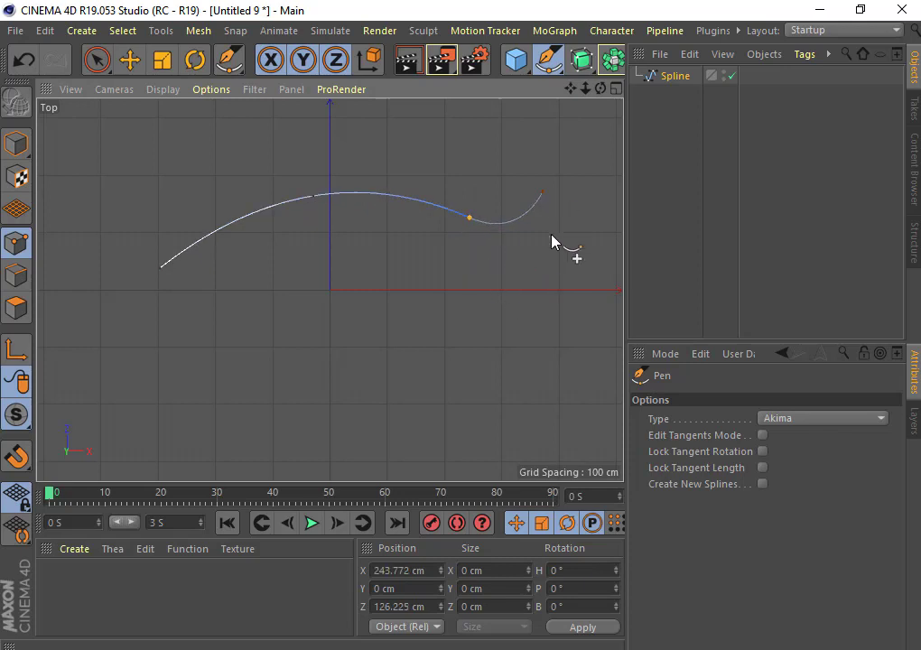
click(535, 275)
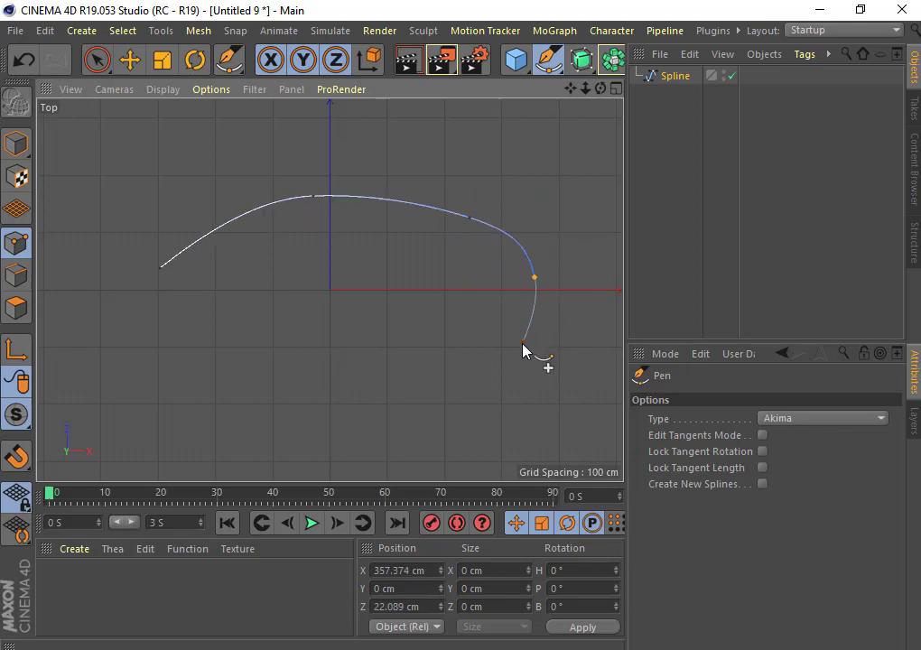
click(522, 343)
click(462, 359)
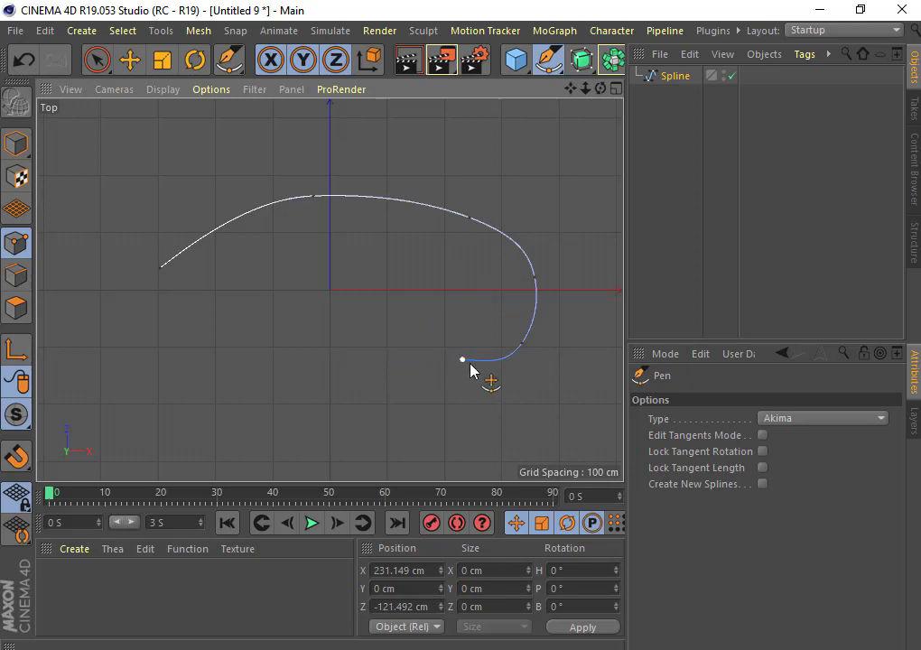
click(379, 372)
click(309, 344)
click(350, 310)
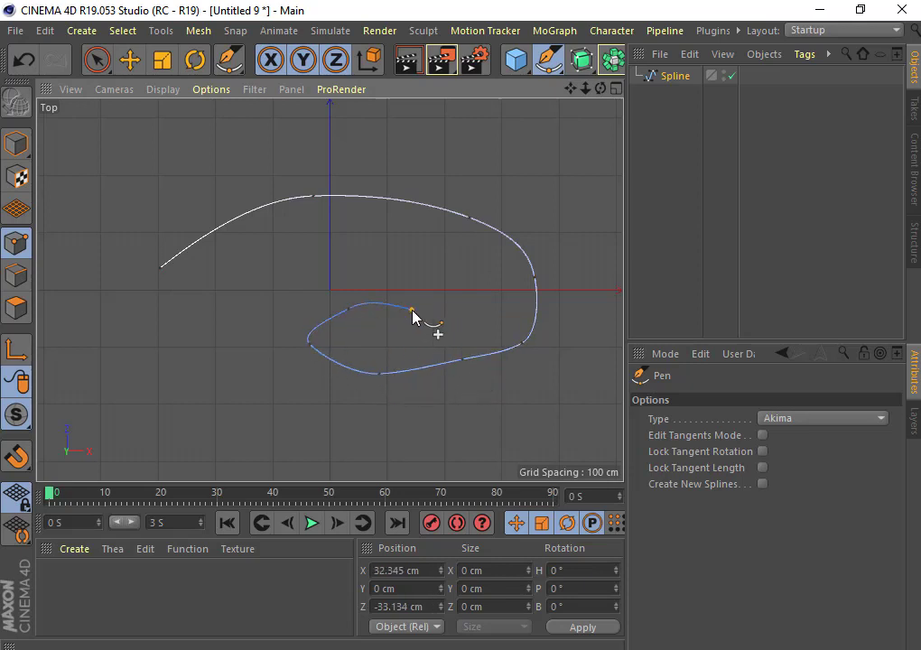
click(410, 310)
click(426, 273)
click(363, 253)
click(265, 295)
Step: Continue the Akima loop down-left and up the left side, closing it on the first point
click(242, 343)
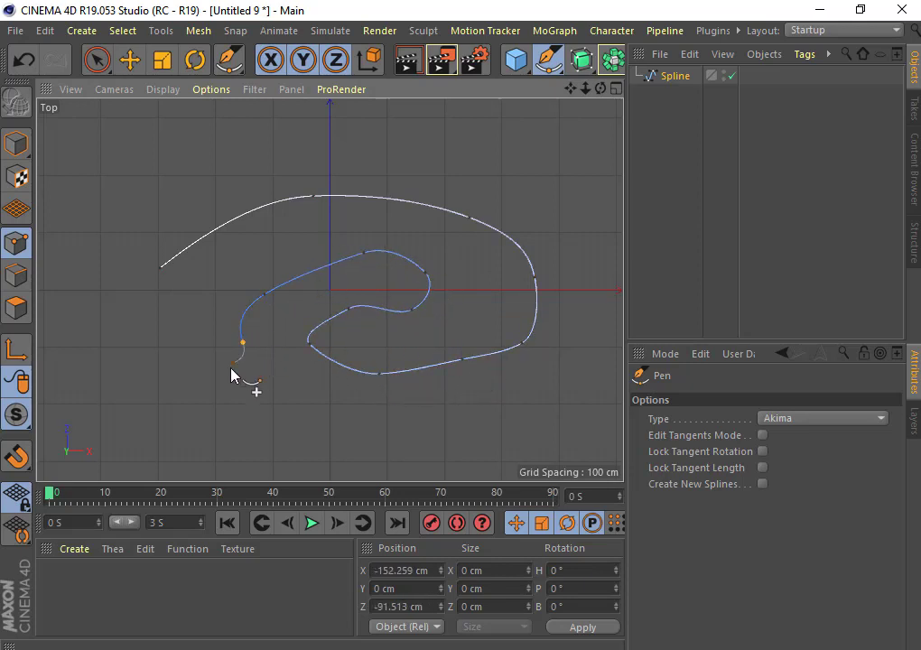
click(224, 379)
click(149, 369)
click(185, 326)
click(109, 312)
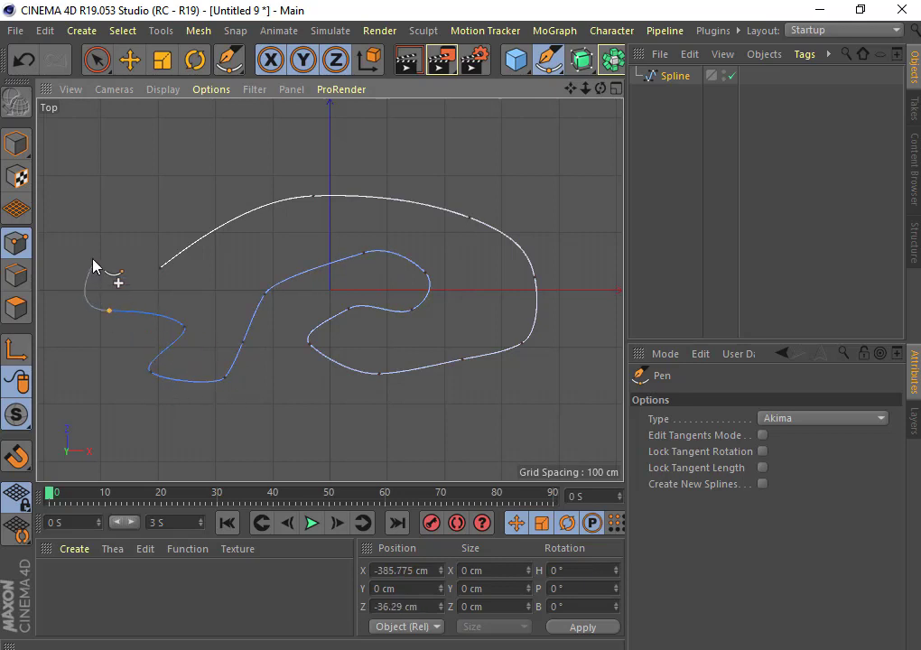
click(93, 261)
click(84, 178)
click(148, 158)
click(163, 171)
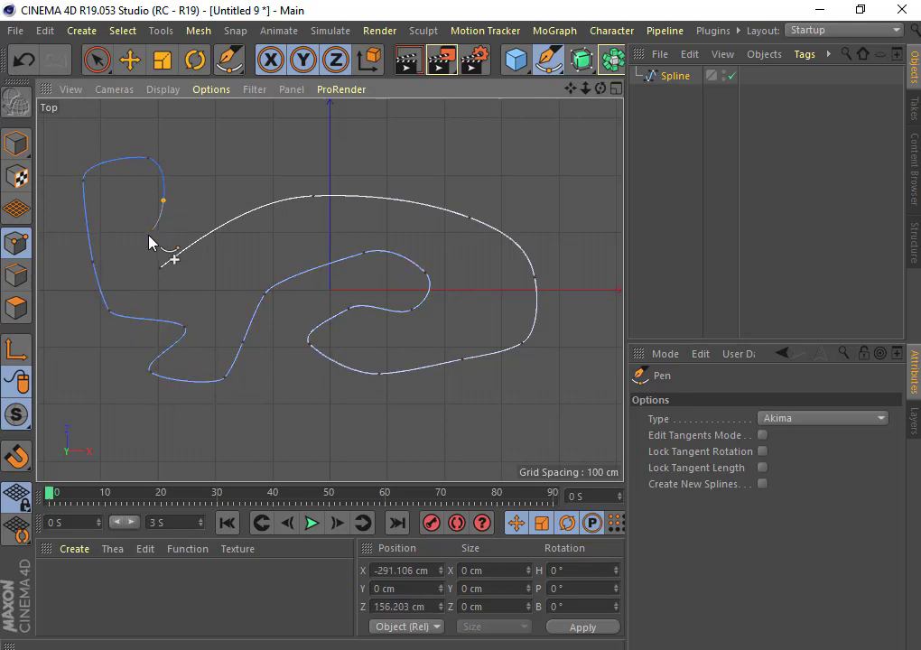
click(147, 240)
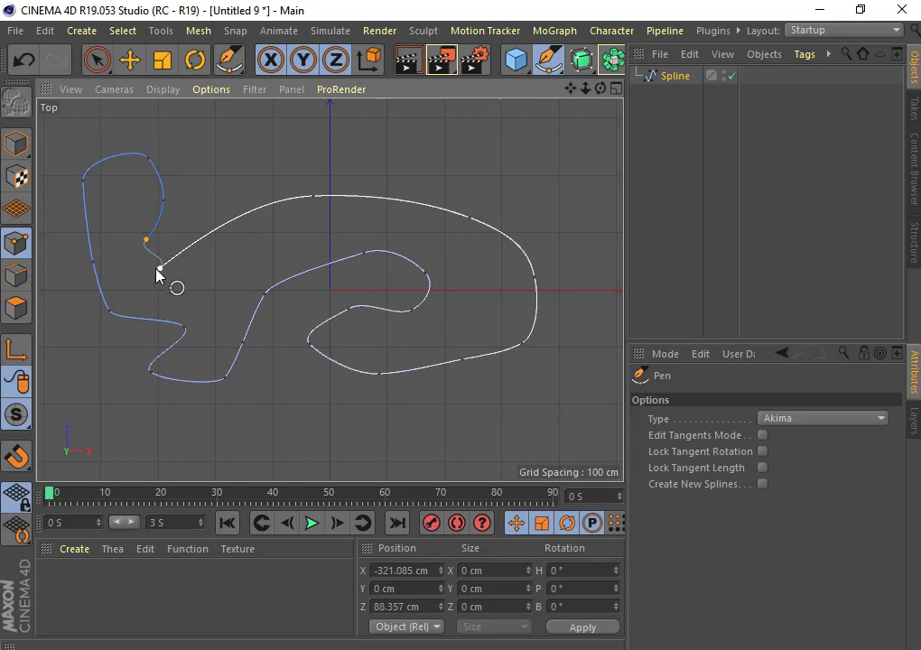
click(161, 269)
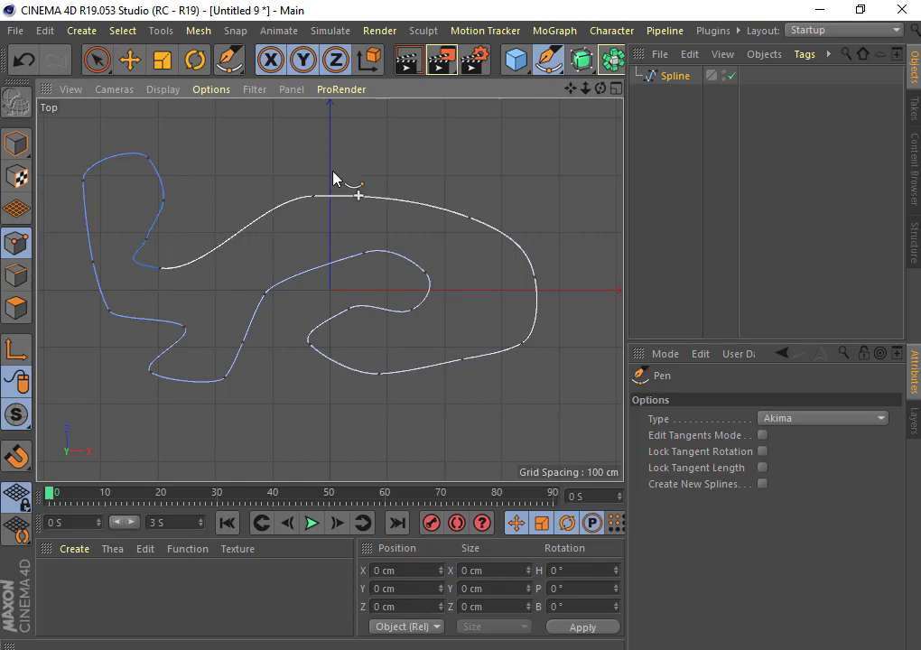
click(684, 78)
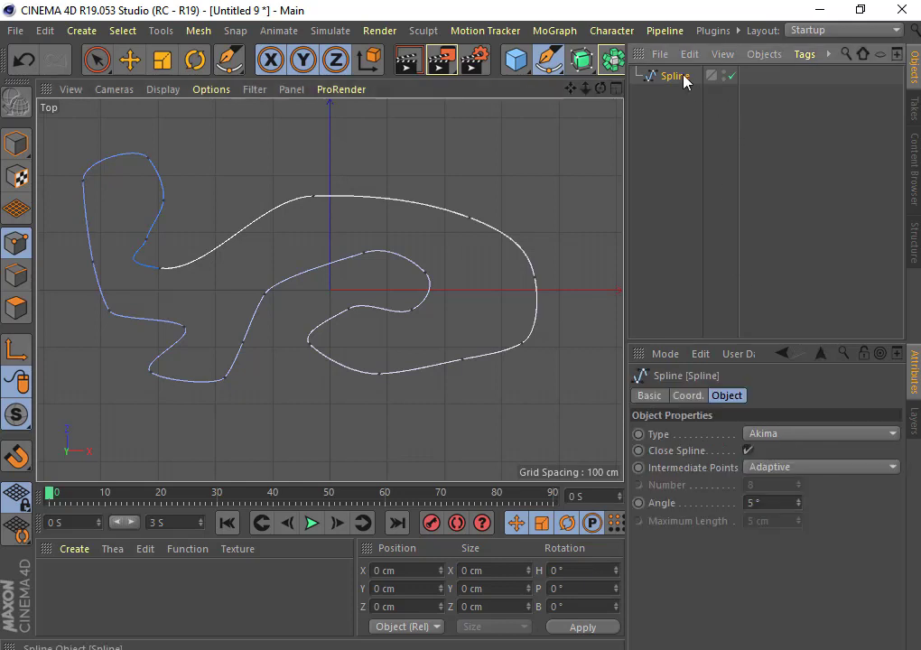
Step: Delete the Akima spline and set the Pen tool's type to B-Spline
key(Delete)
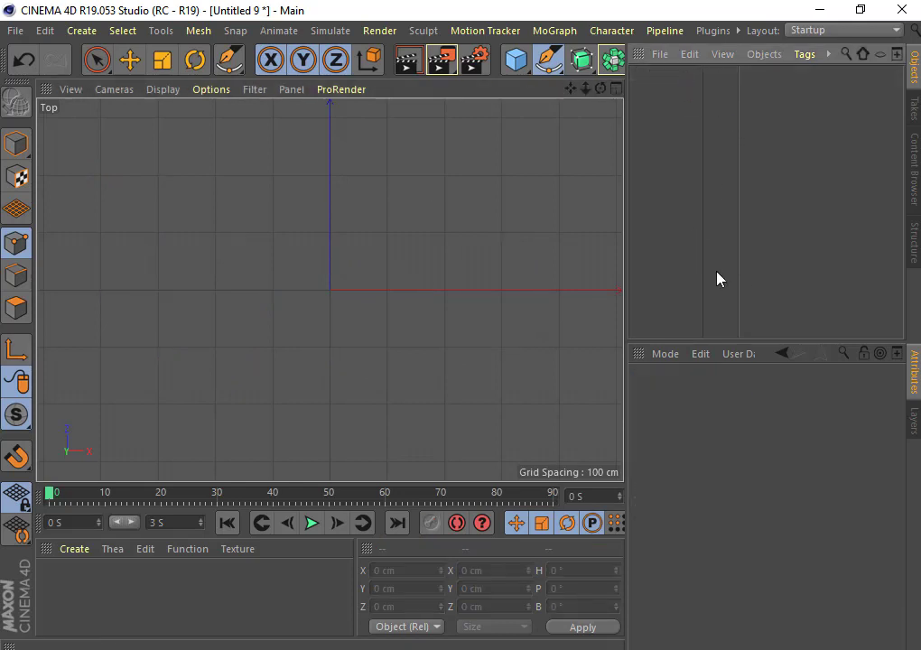
click(546, 61)
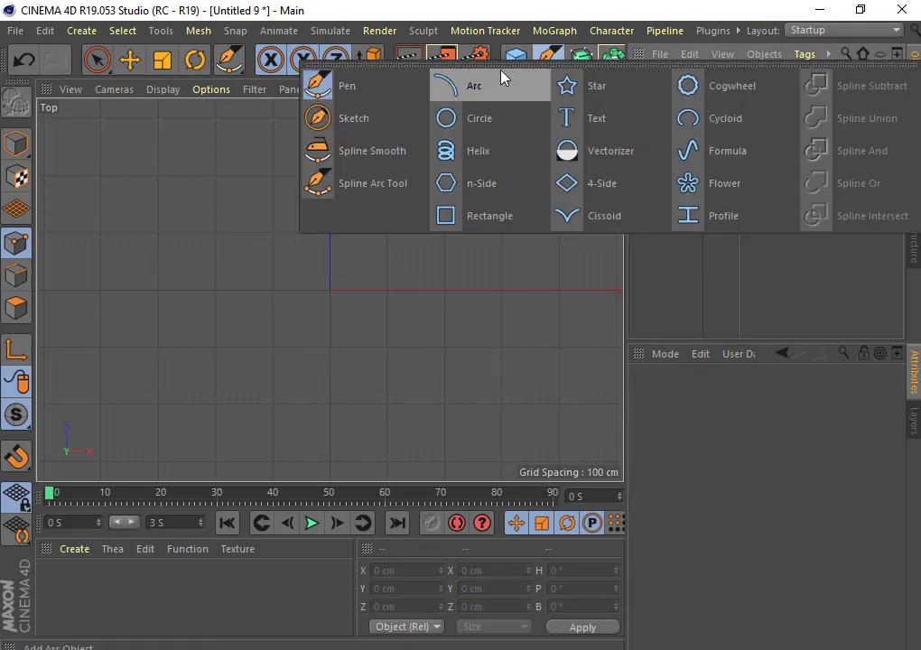
click(367, 96)
click(780, 420)
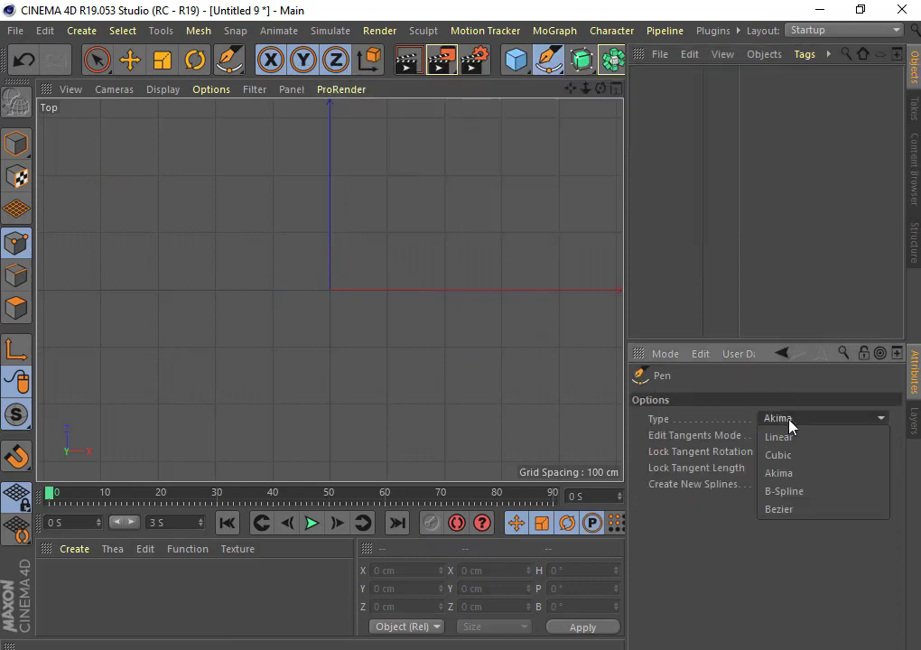
click(796, 494)
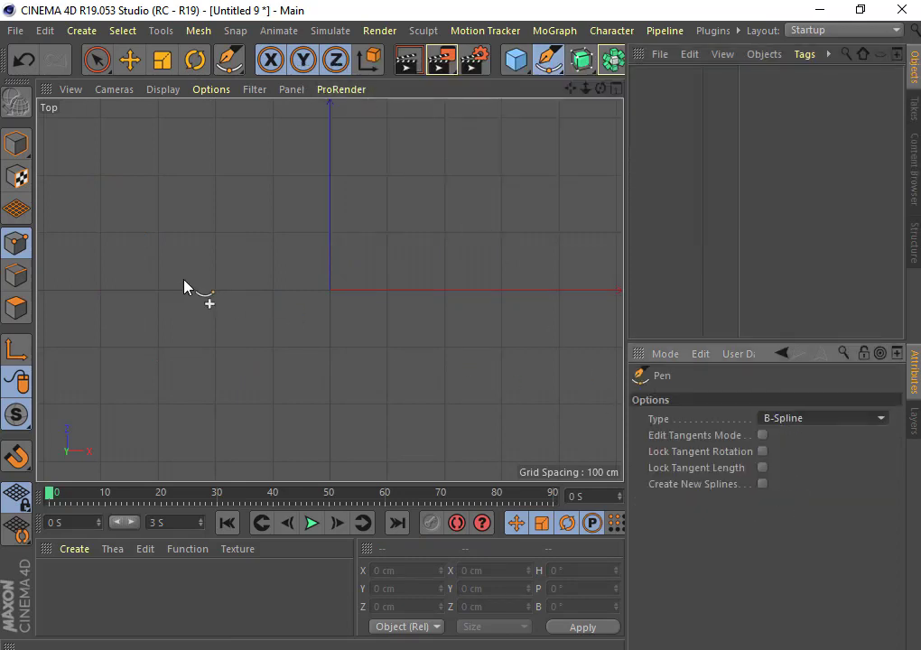
Step: Place B-Spline points from left of centre, over the top and down the right side
click(156, 274)
click(253, 204)
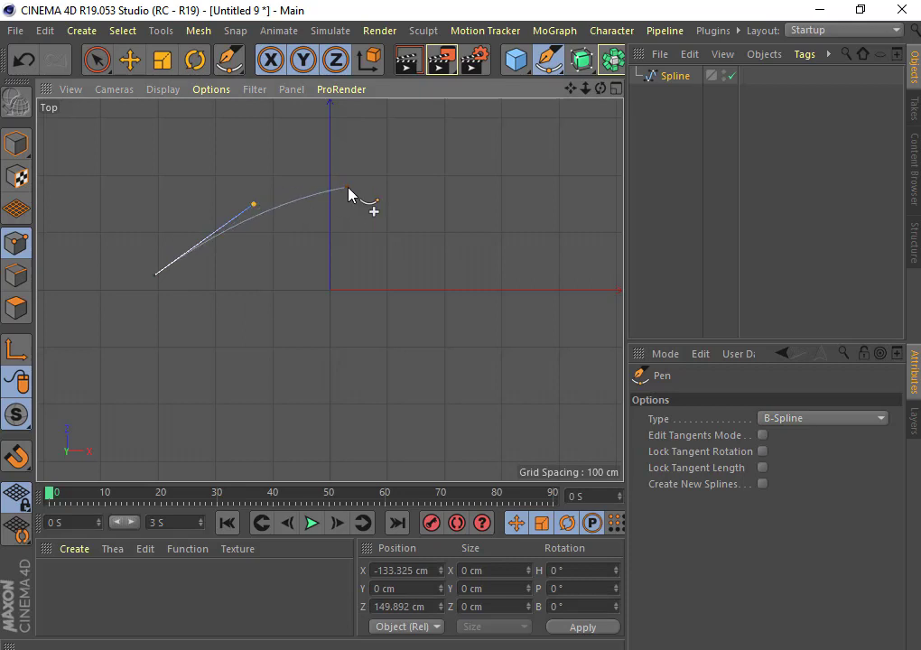
click(358, 188)
click(451, 187)
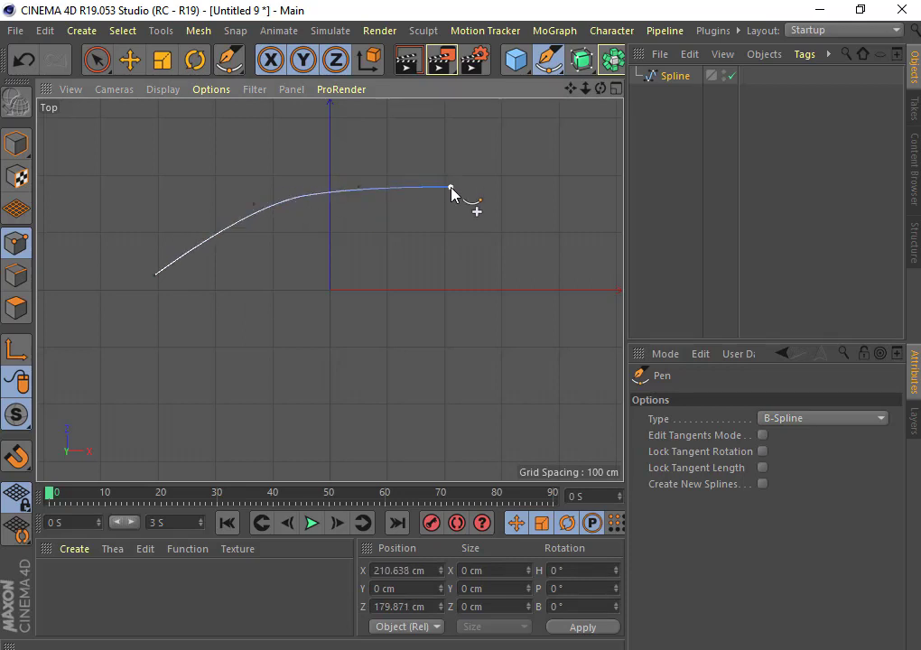
click(540, 216)
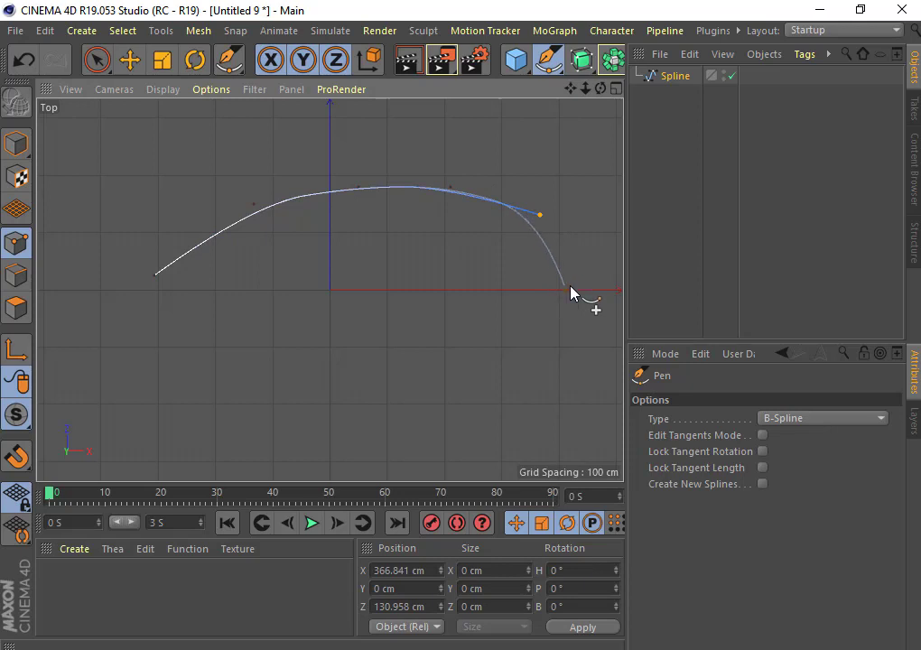
click(571, 287)
click(555, 358)
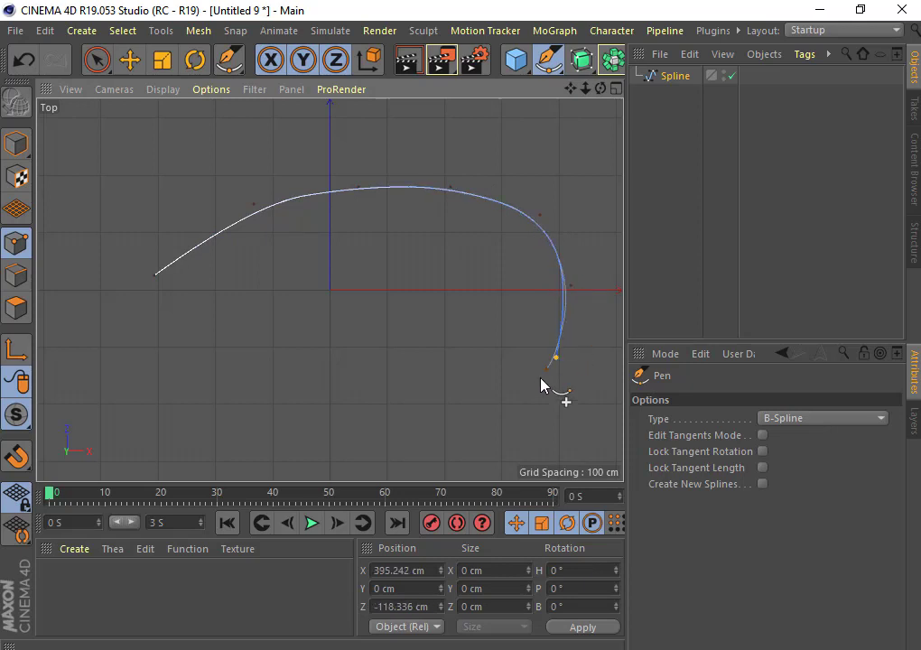
Step: Add points along the bottom toward the lower left and finish the open spline with Esc
click(511, 394)
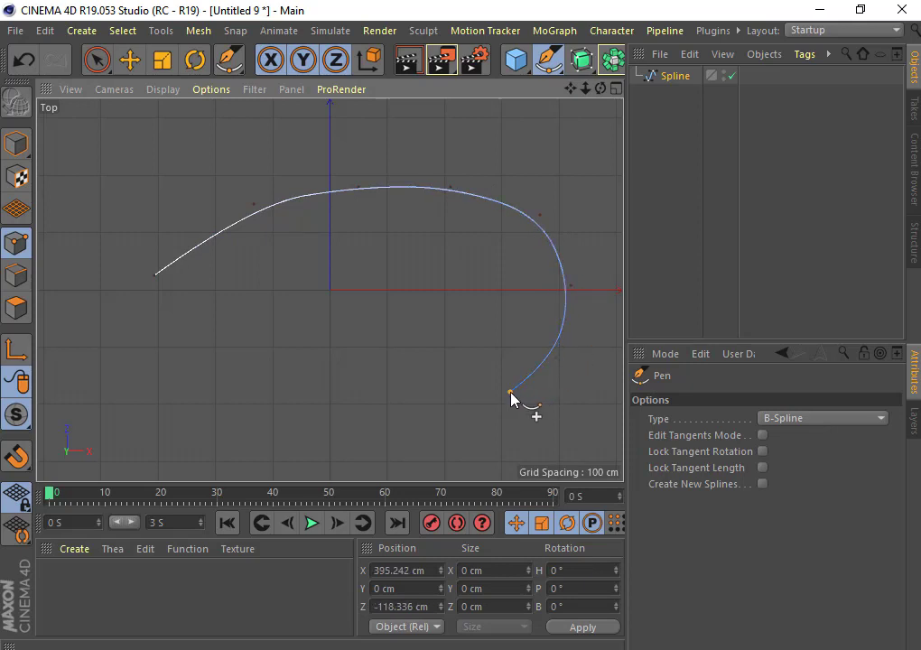
click(423, 400)
click(336, 402)
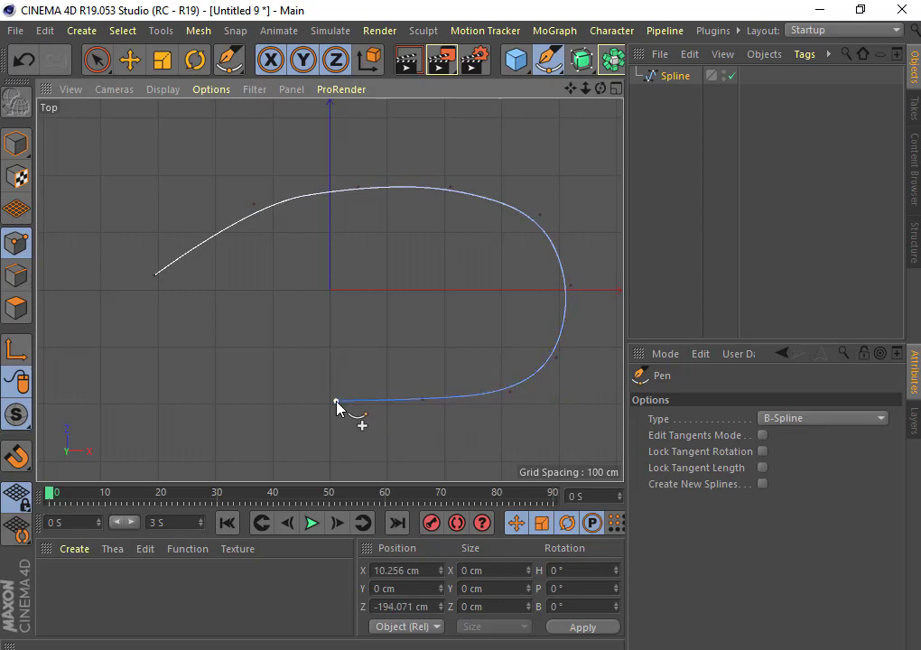
click(252, 392)
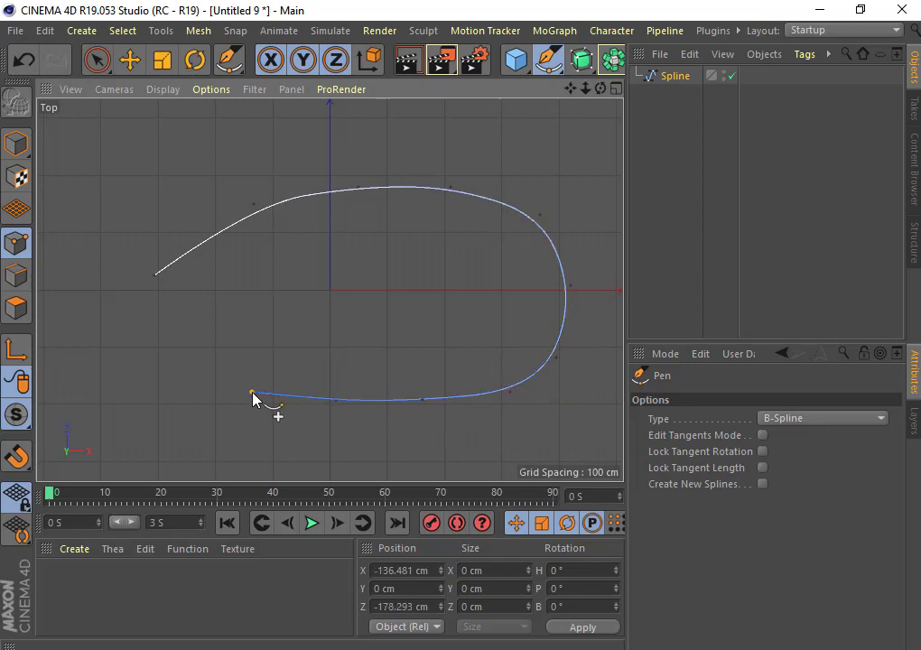
click(203, 348)
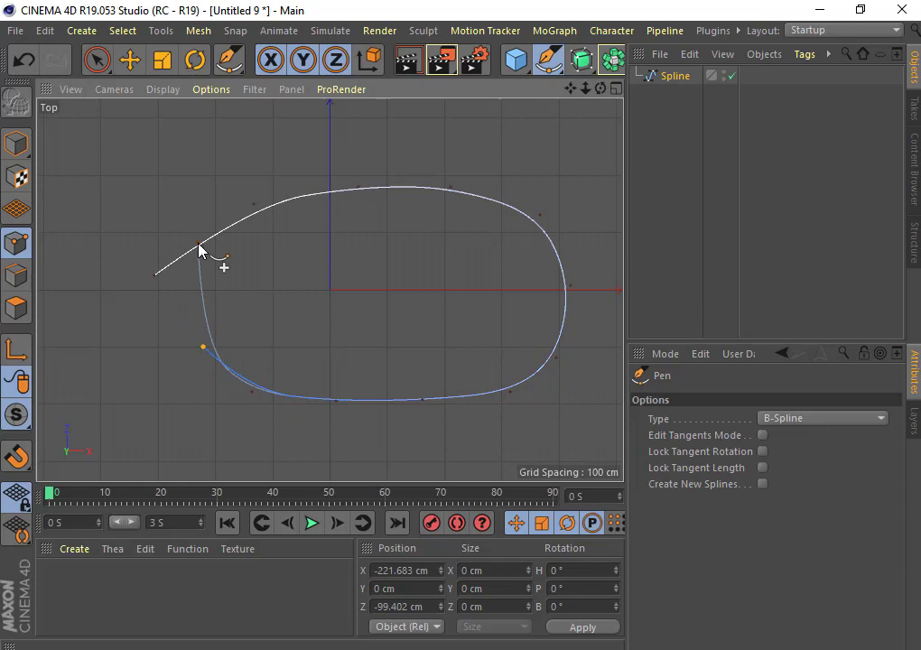
key(Escape)
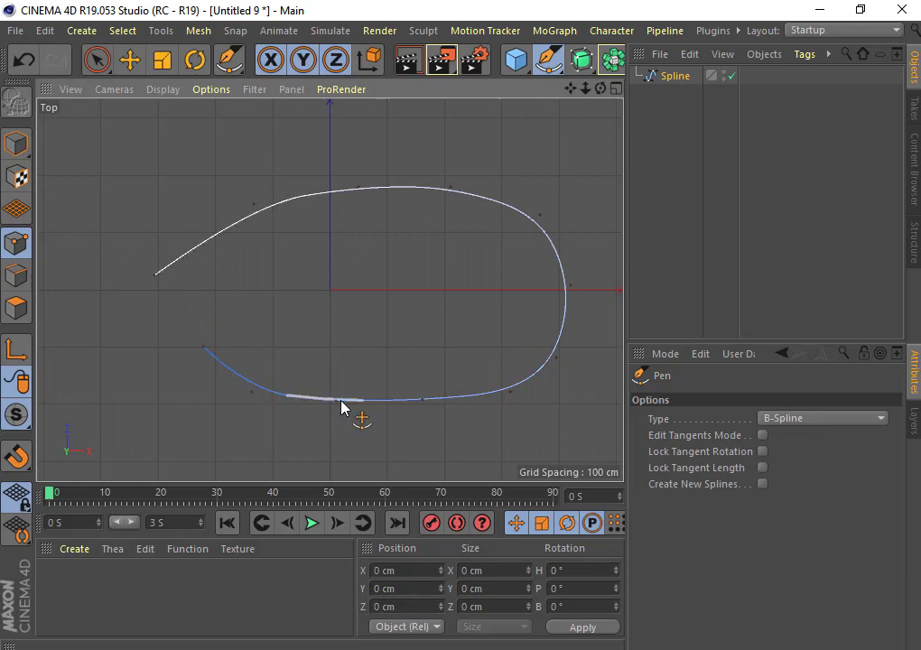
Step: Delete a lower B-Spline point and raise an upper-left point to reshape the curve
click(130, 60)
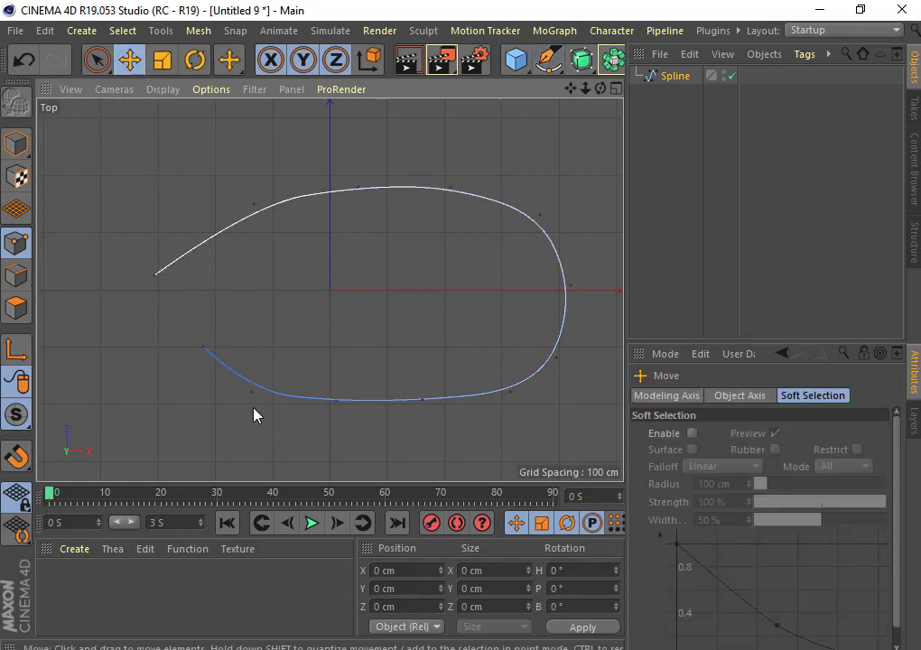
drag(252, 394, 249, 409)
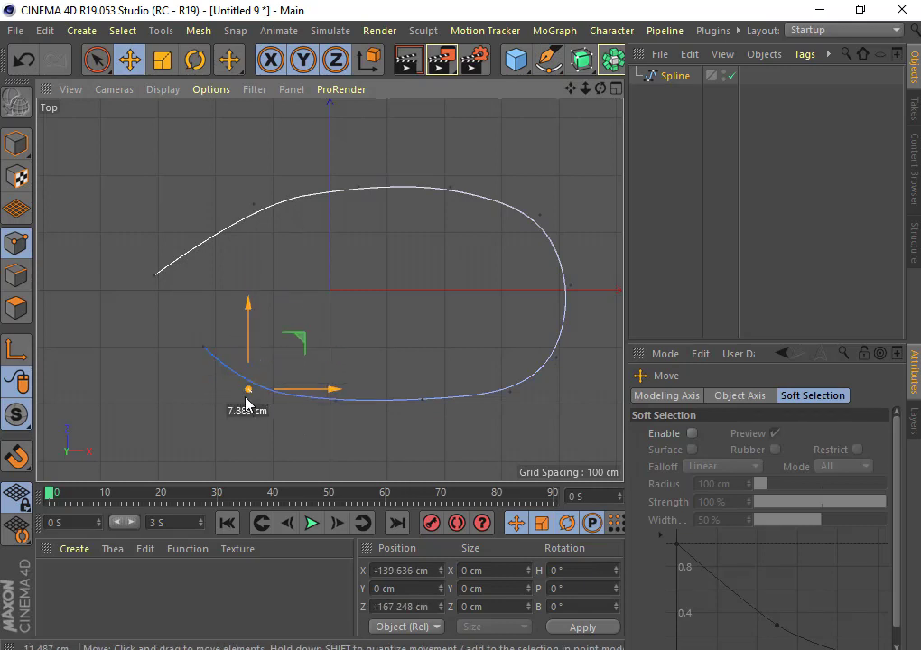
key(Delete)
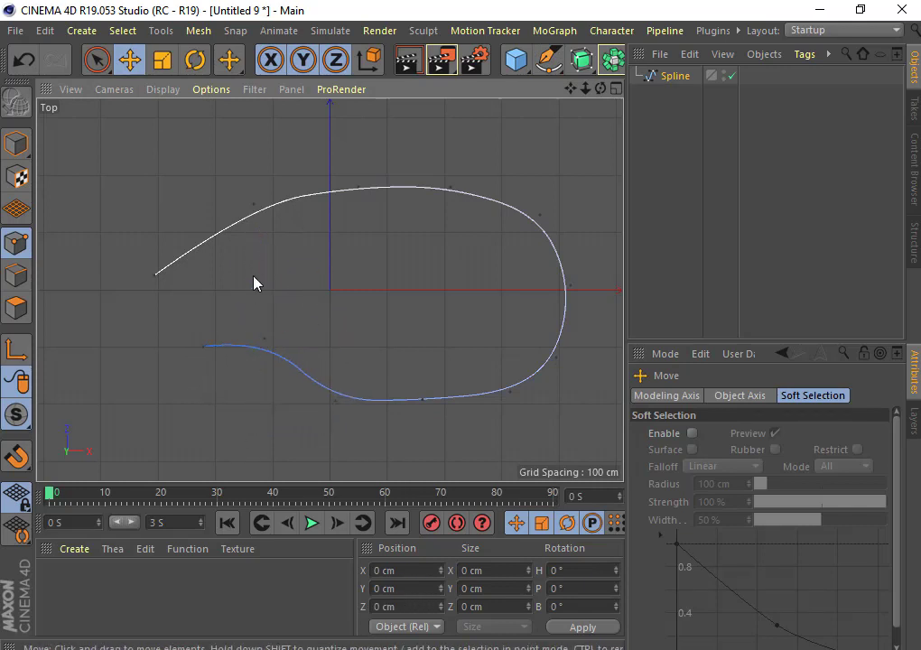
drag(252, 212, 255, 189)
click(429, 217)
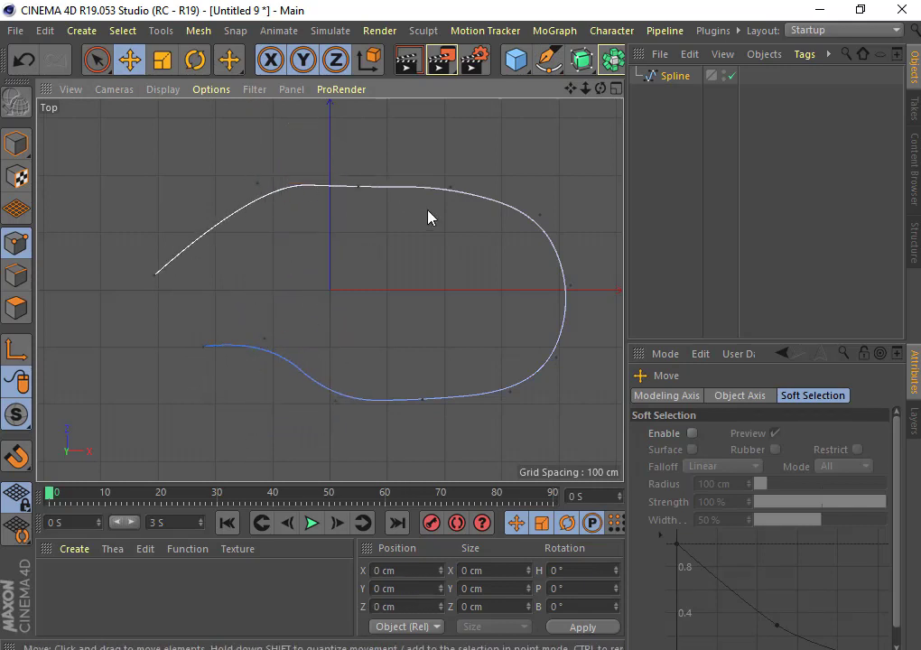
drag(542, 220, 467, 242)
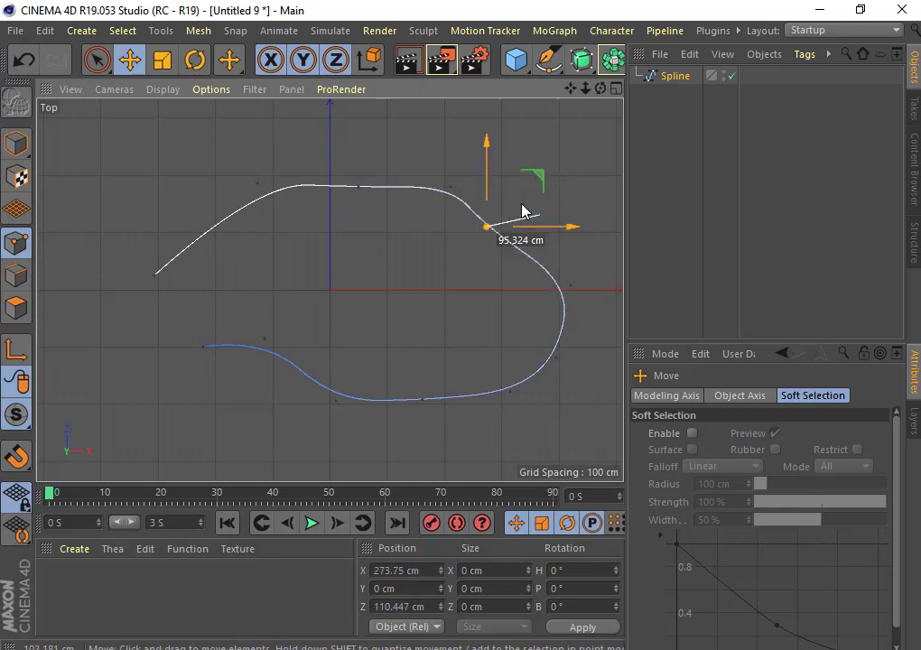
drag(521, 205, 513, 218)
Step: Shift the lower-right point inward, undo an extra point, and delete the Spline object
click(565, 362)
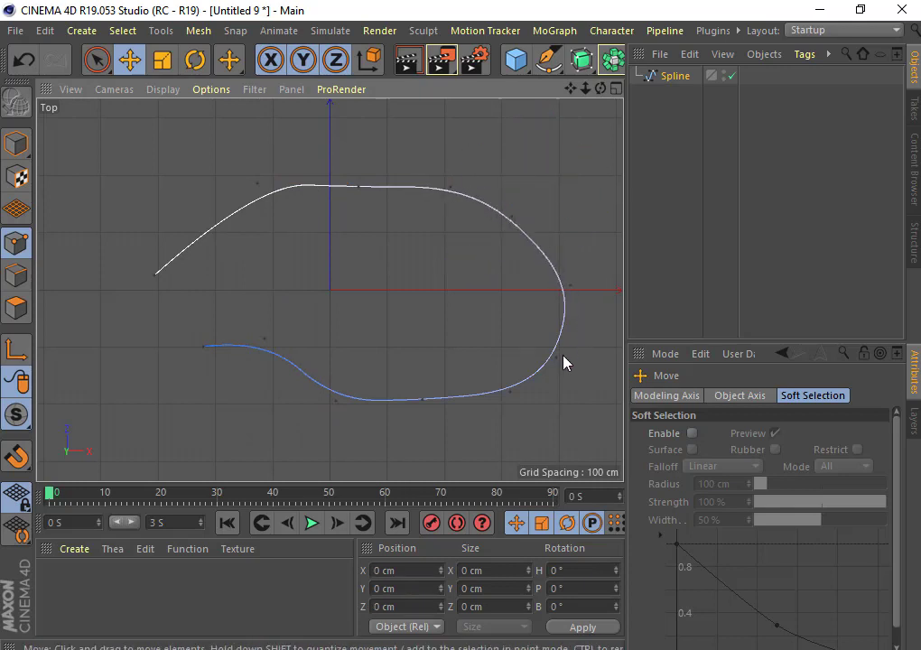
mouse_move(553, 362)
mouse_down()
mouse_move(473, 318)
mouse_move(517, 356)
mouse_up()
click(476, 322)
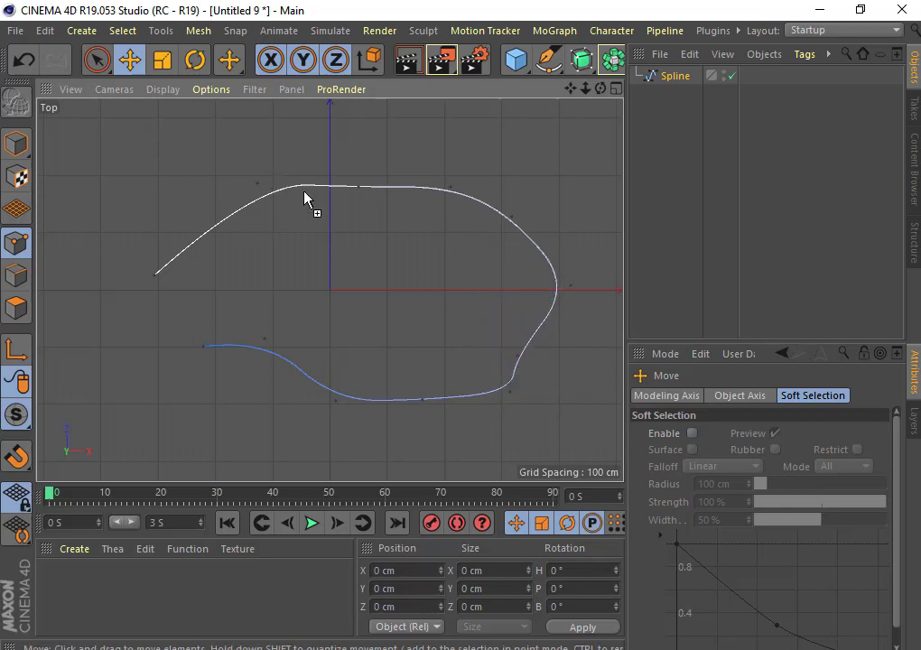
ctrl+click(221, 228)
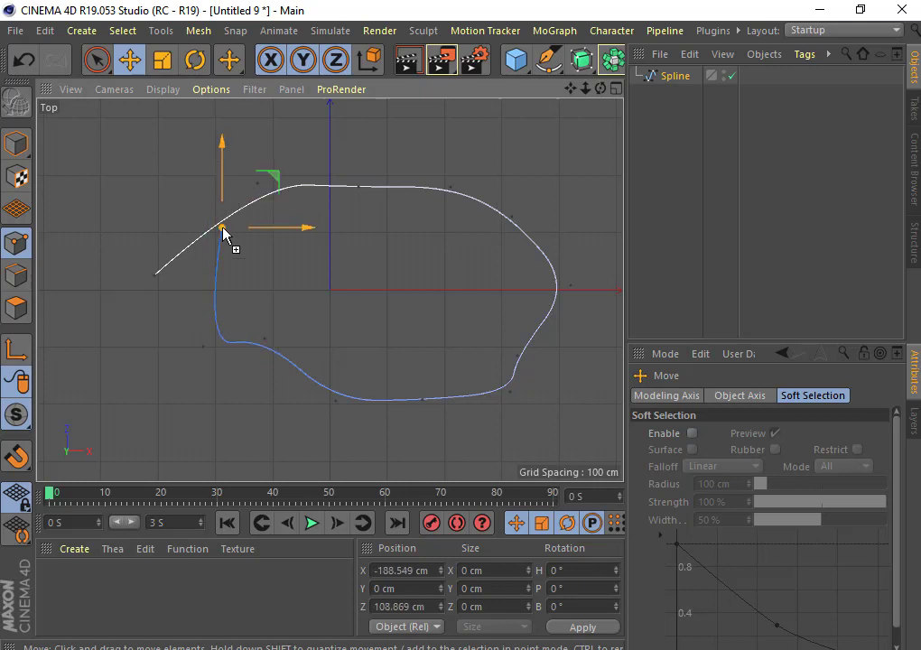
click(35, 60)
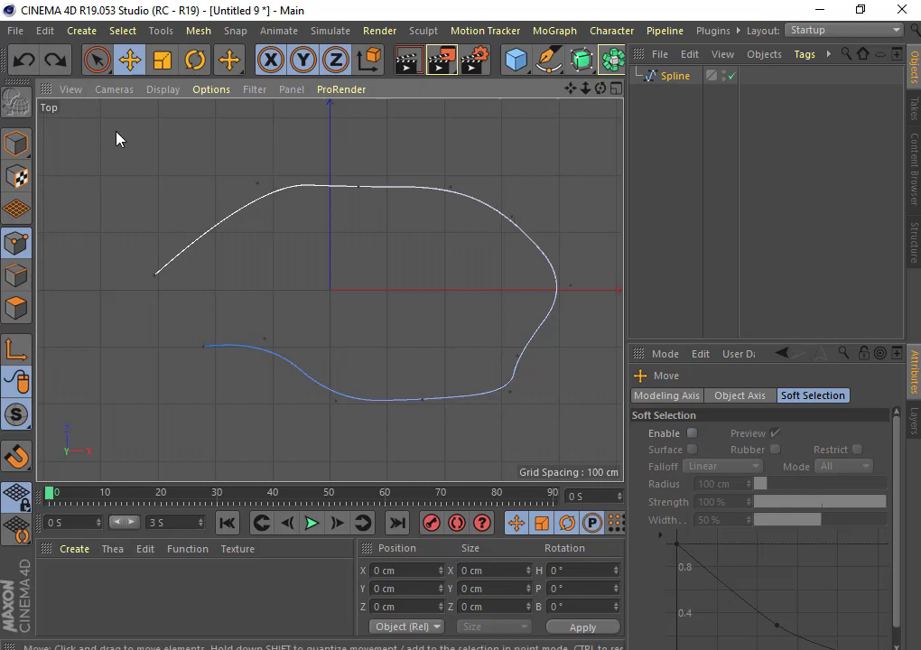
click(671, 78)
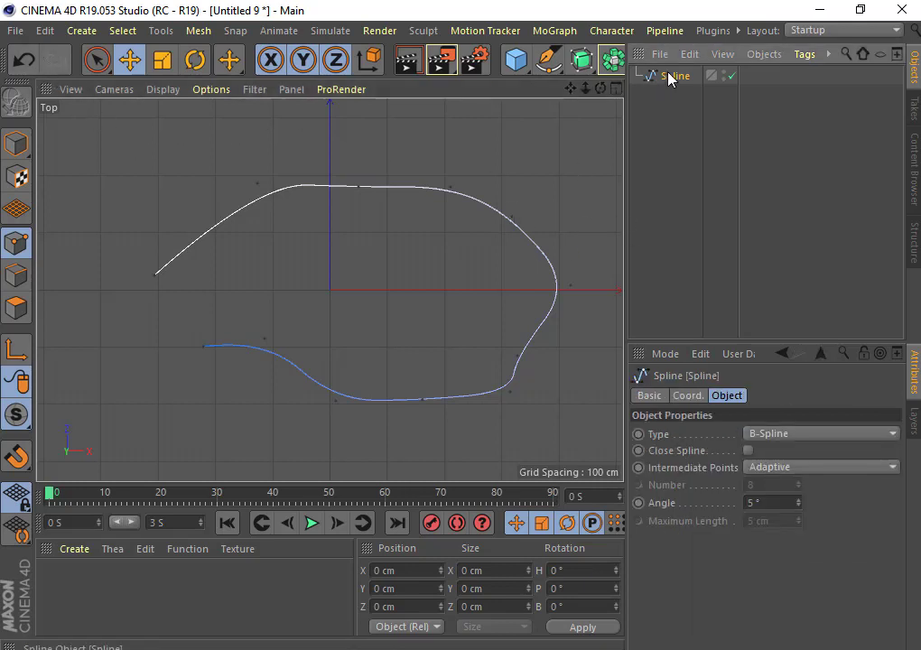
key(Delete)
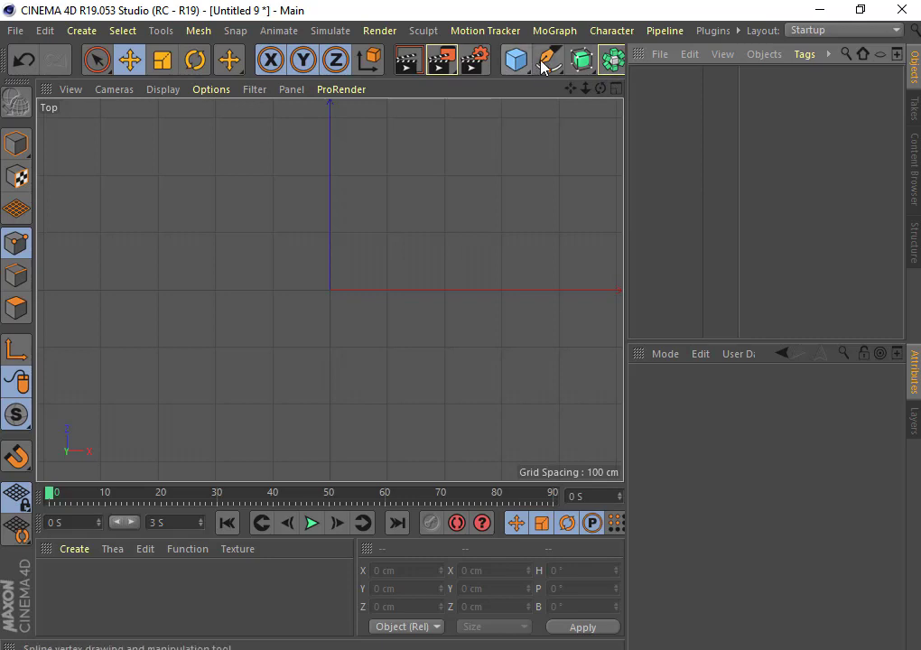
Step: Reactivate the Pen tool and switch its spline type from B-Spline to Bezier
click(547, 62)
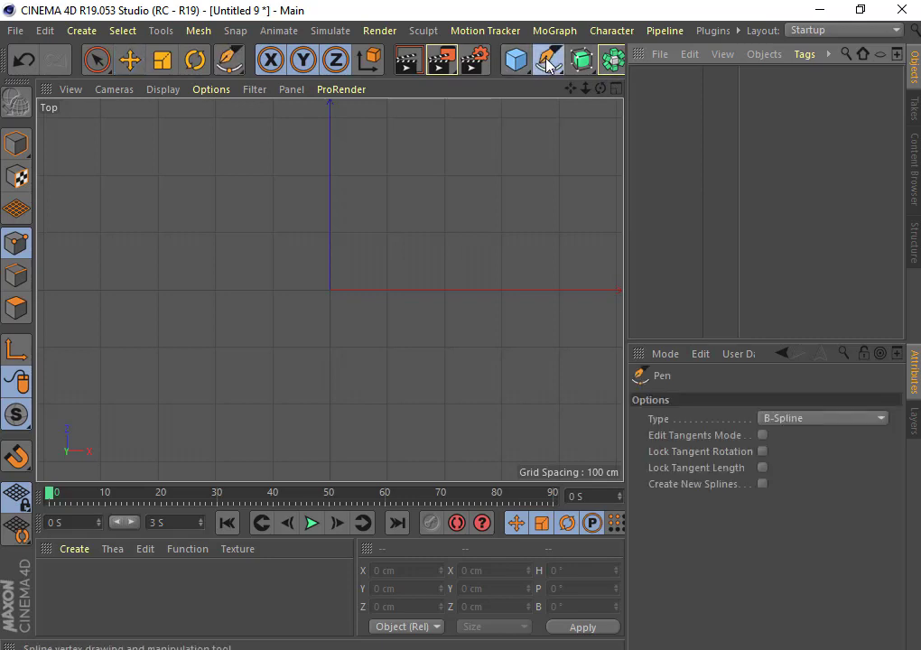
click(798, 420)
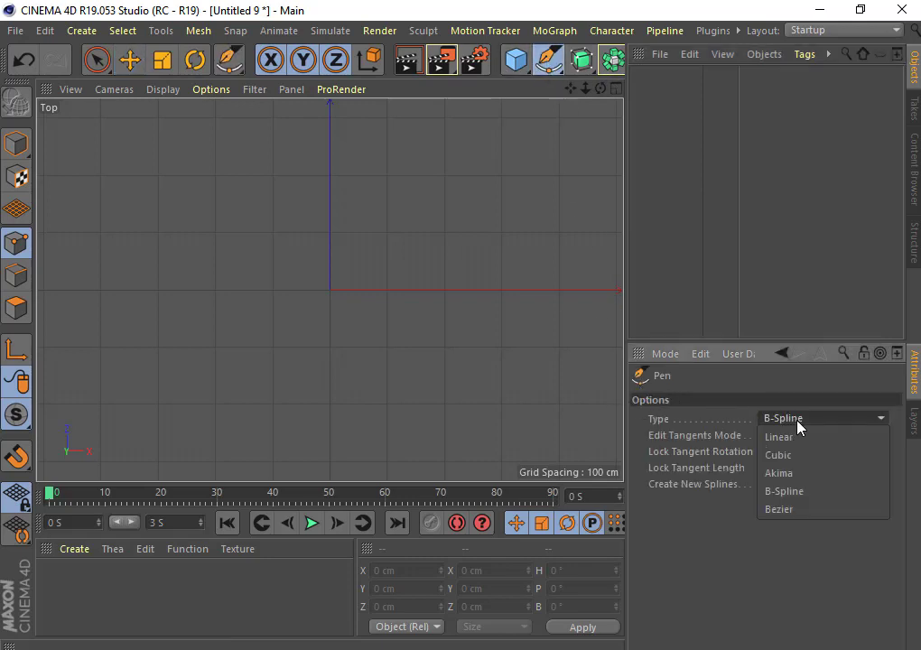
click(779, 510)
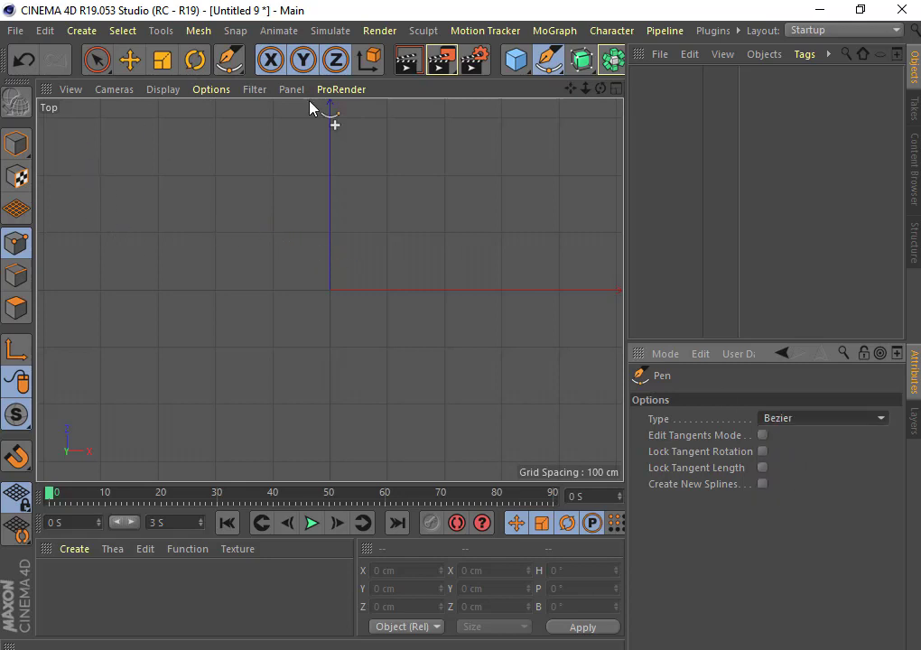
Step: Maximise the Perspective view and place seven sharp corner points of a new Bezier spline
click(616, 90)
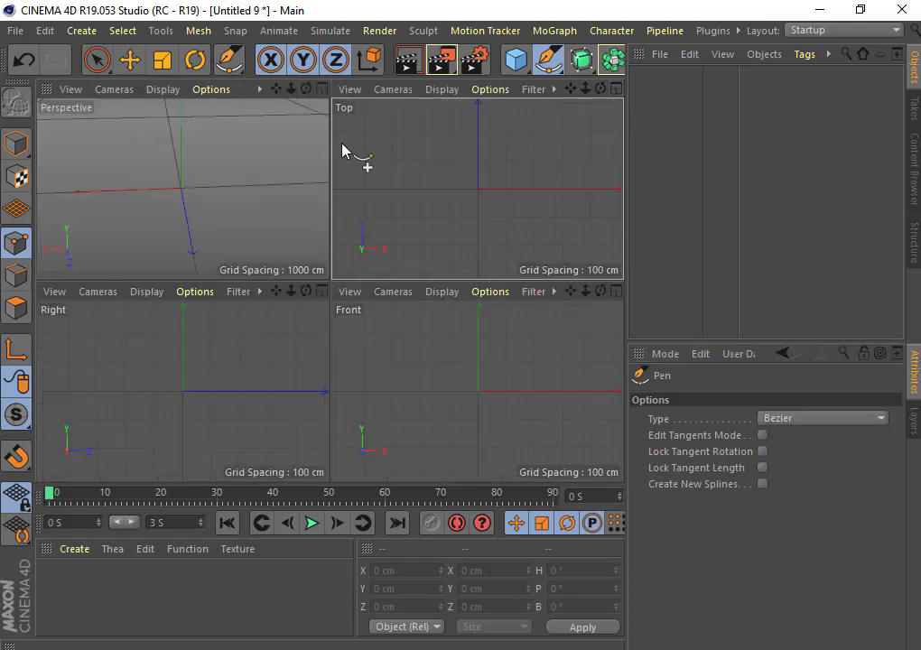
click(322, 91)
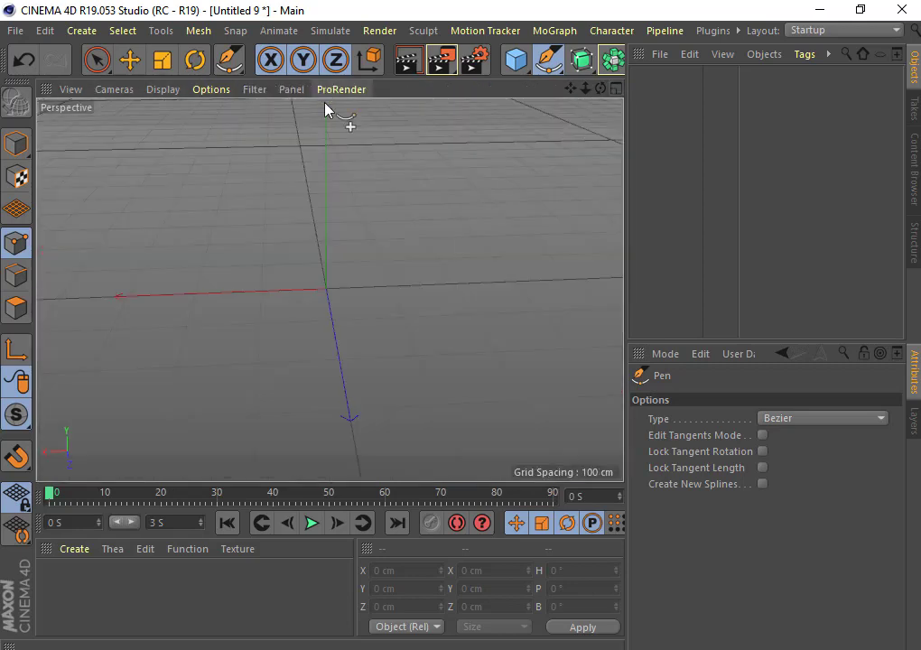
click(197, 246)
click(385, 158)
click(490, 210)
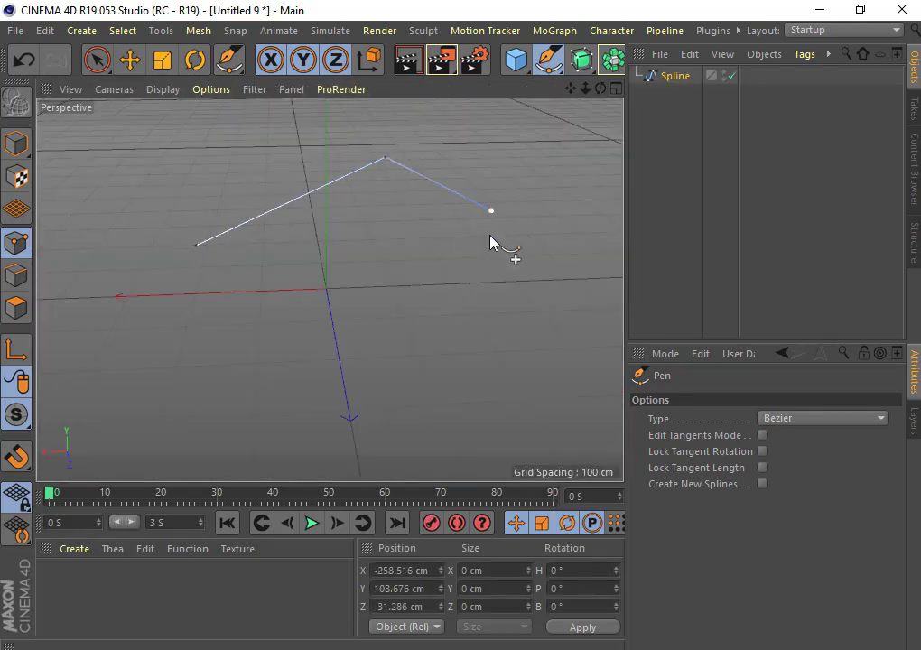
click(483, 298)
click(409, 396)
click(248, 348)
click(77, 197)
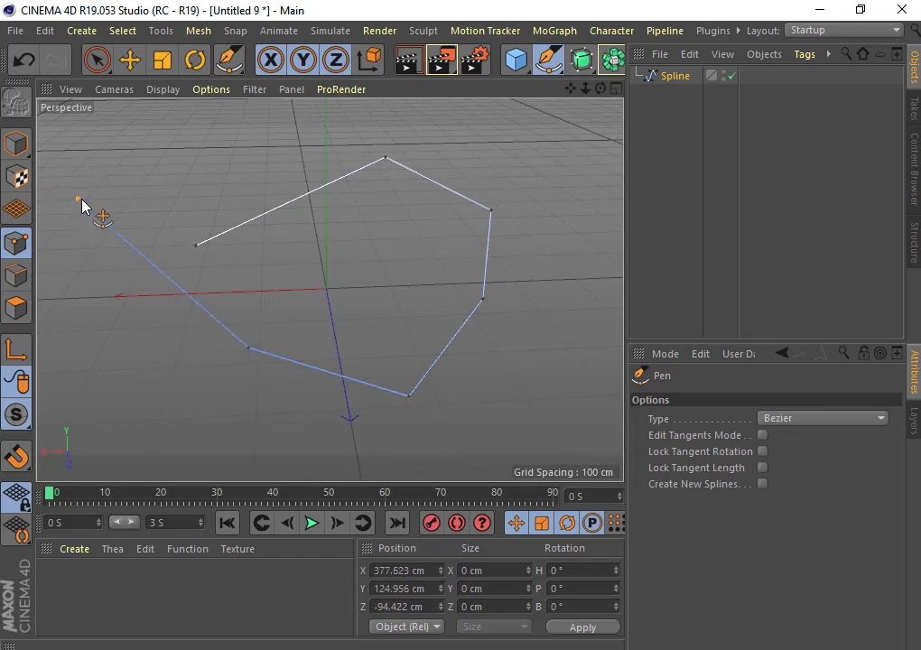
Step: Add three smooth tangent points, with corner points along the bottom and up the left side
drag(125, 186, 194, 155)
drag(280, 148, 303, 200)
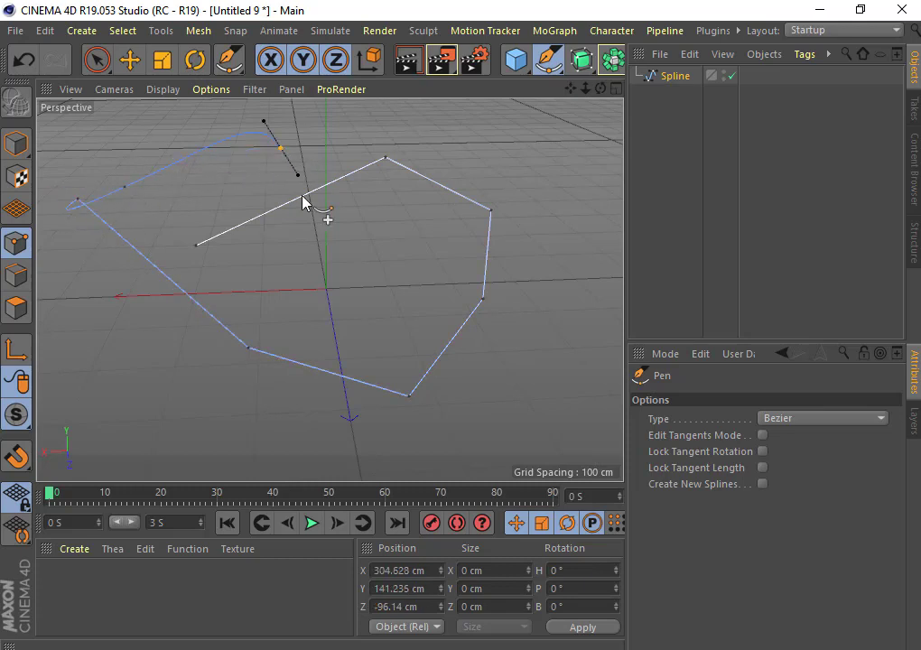
click(379, 236)
drag(336, 302, 309, 332)
click(298, 350)
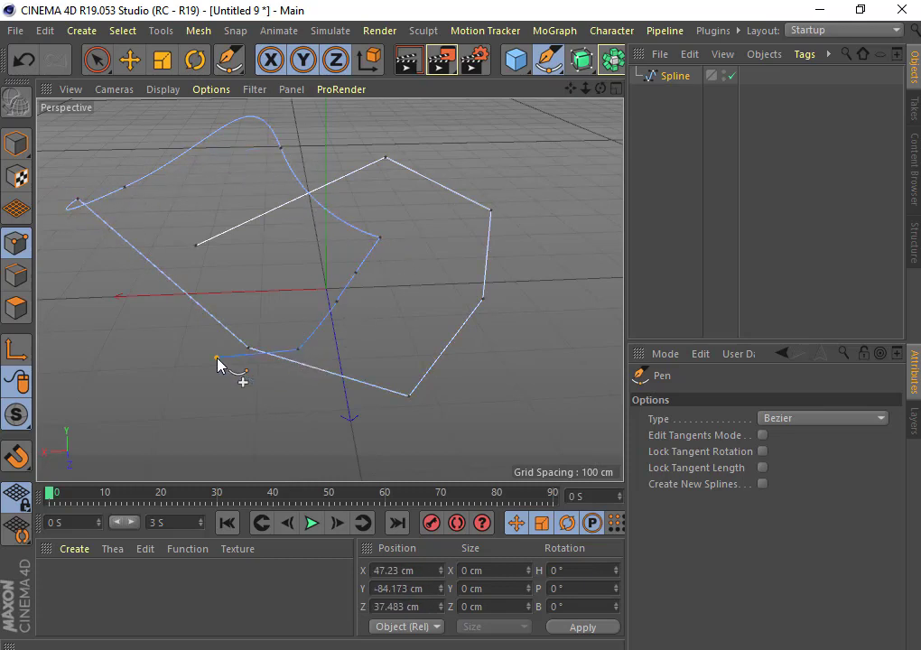
click(217, 358)
click(152, 365)
click(146, 295)
click(171, 208)
Step: Extend the spline with a curved point, then corners across the top, down the right, and inward
drag(249, 185, 324, 166)
click(426, 124)
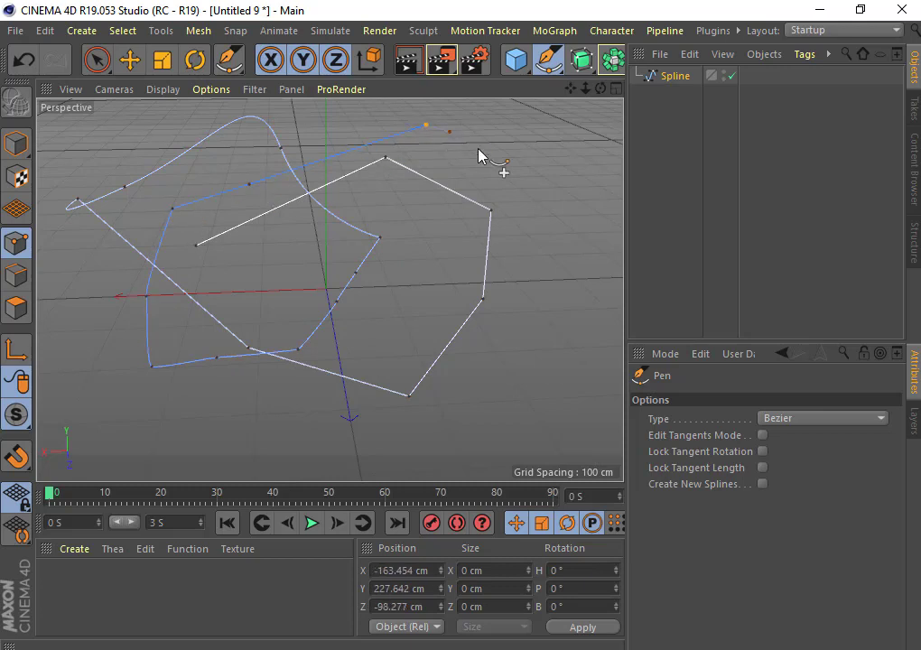
click(497, 160)
click(549, 248)
click(504, 387)
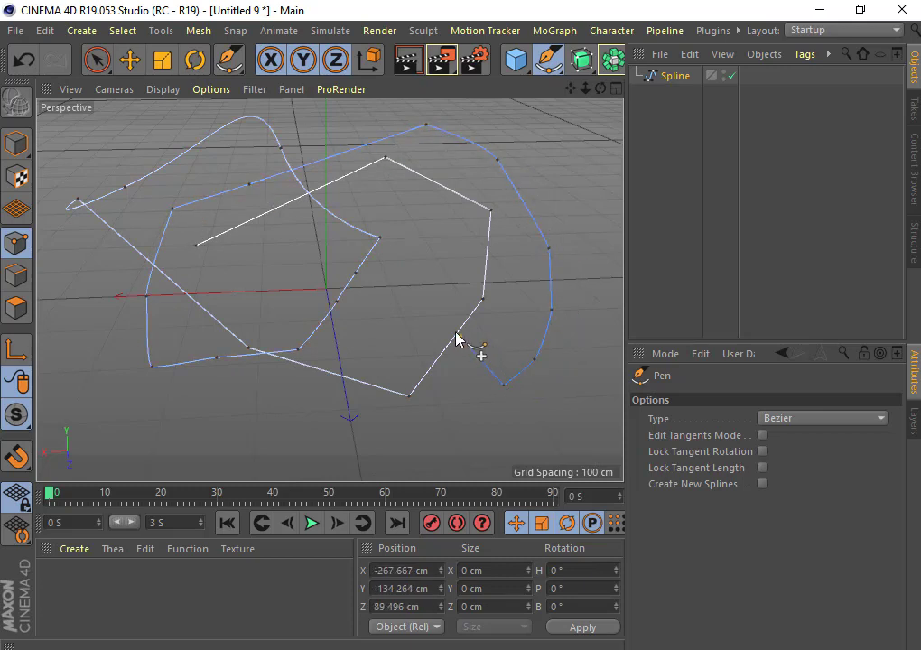
click(460, 336)
click(431, 298)
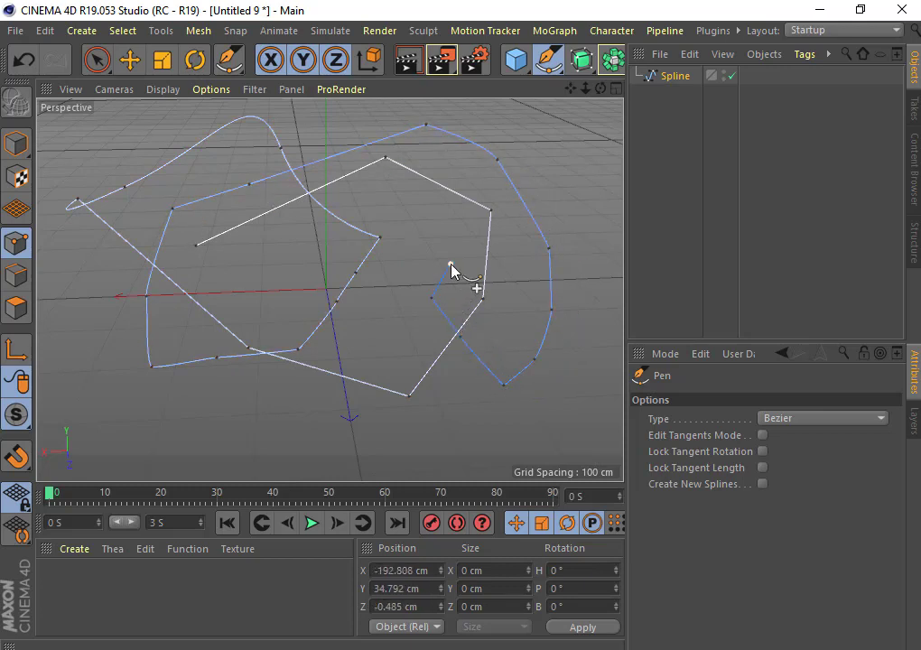